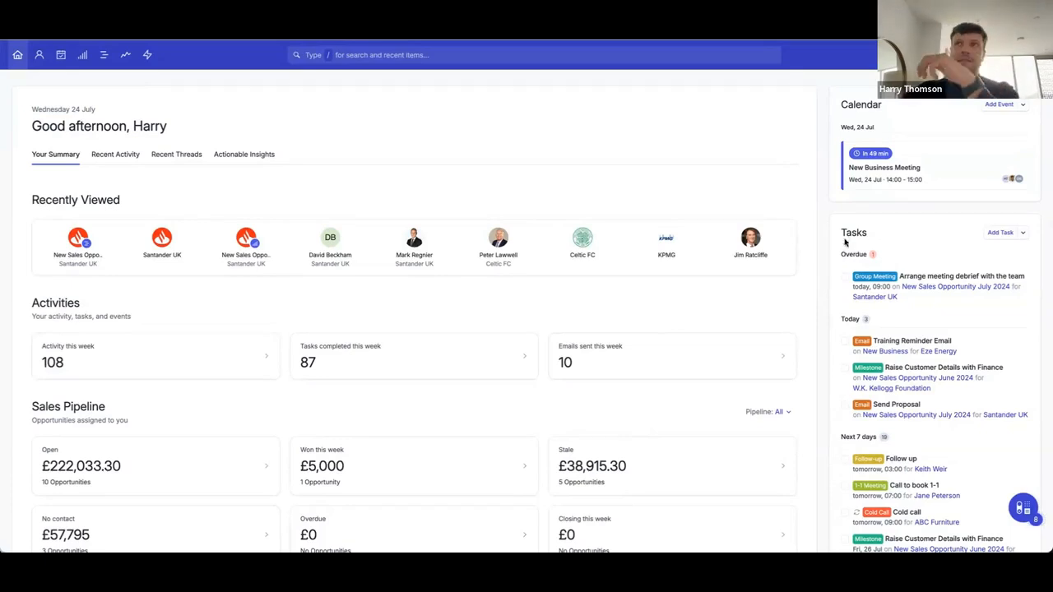
- Review the New Business Meeting's details in the calendar and look over the task list on the home dashboard
{"action": "left_click", "coordinate": [889, 160]}
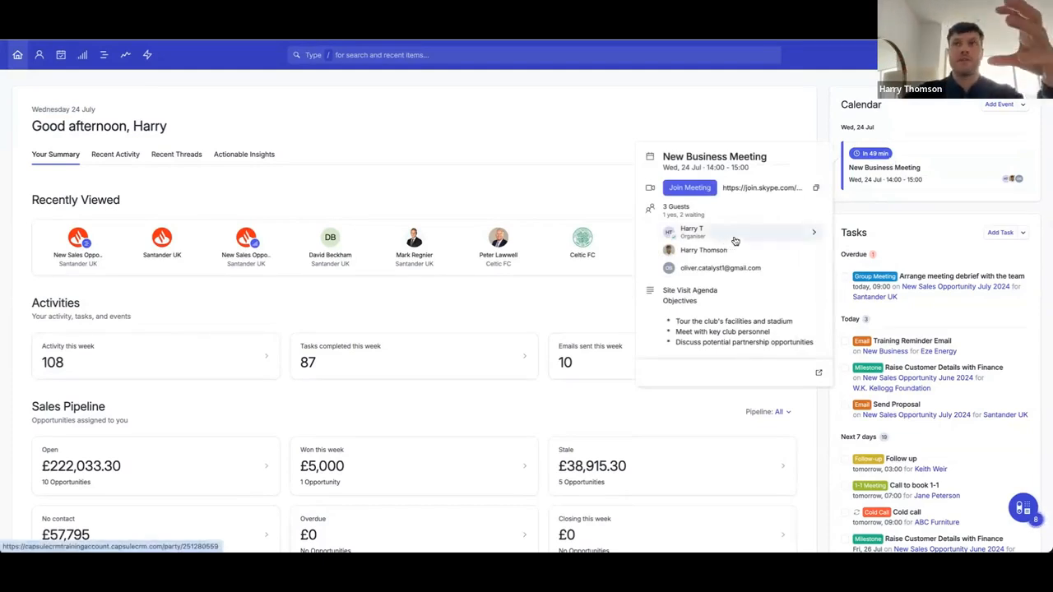
{"action": "scroll", "coordinate": [740, 255], "scroll_direction": "down", "scroll_amount": 2}
{"action": "left_click", "coordinate": [801, 101]}
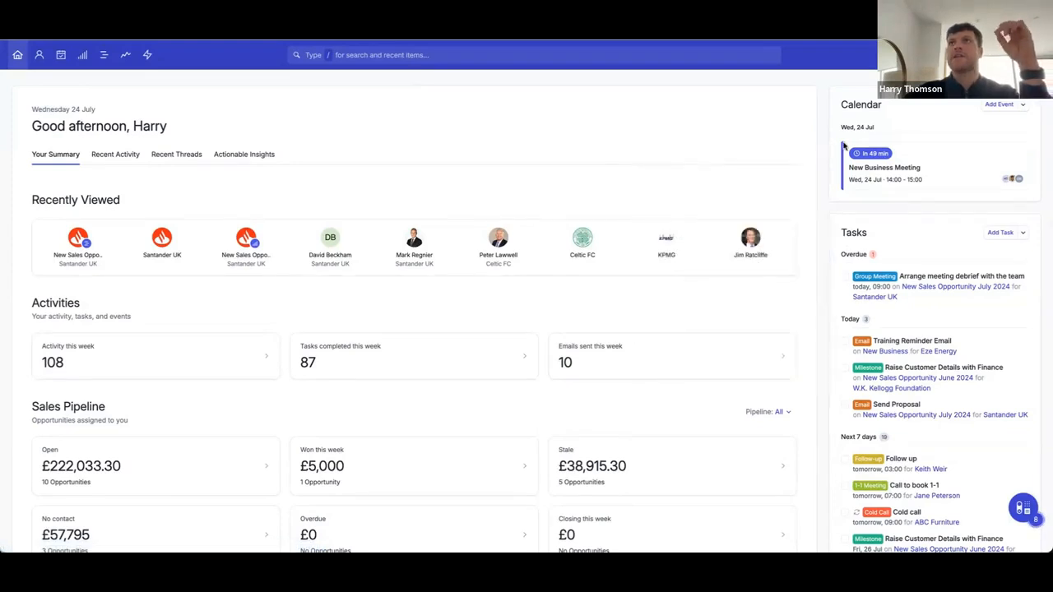
{"action": "left_click", "coordinate": [1000, 105]}
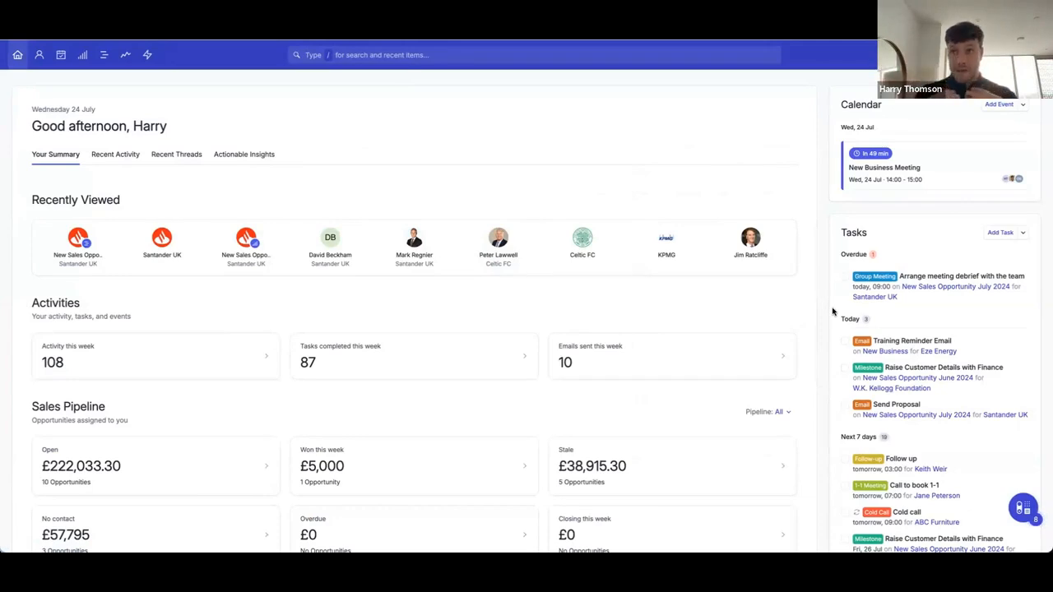
{"action": "scroll", "coordinate": [853, 271], "scroll_direction": "down", "scroll_amount": 1}
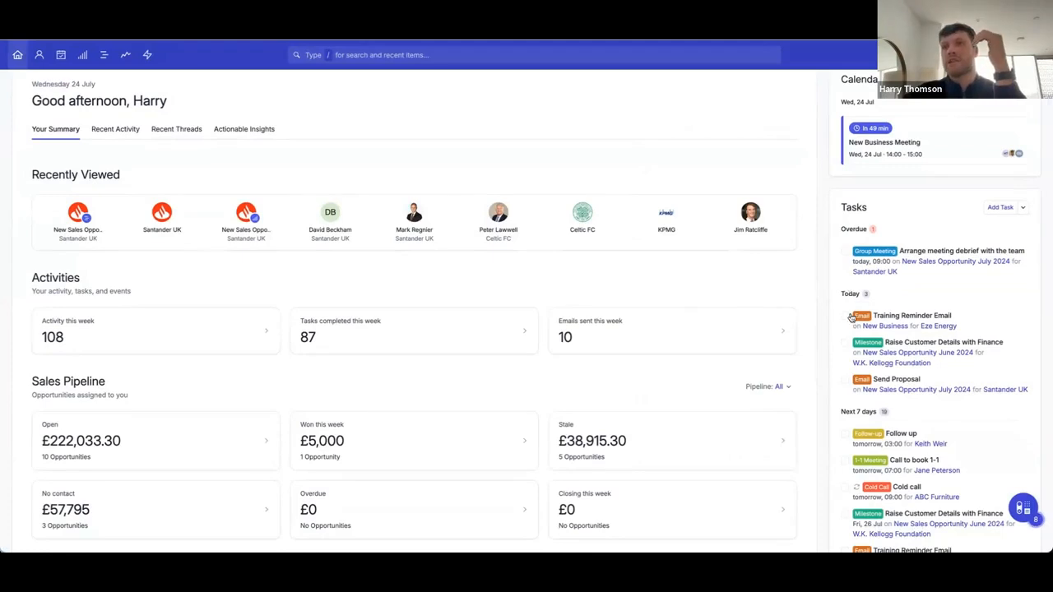
{"action": "scroll", "coordinate": [853, 401], "scroll_direction": "up", "scroll_amount": 1}
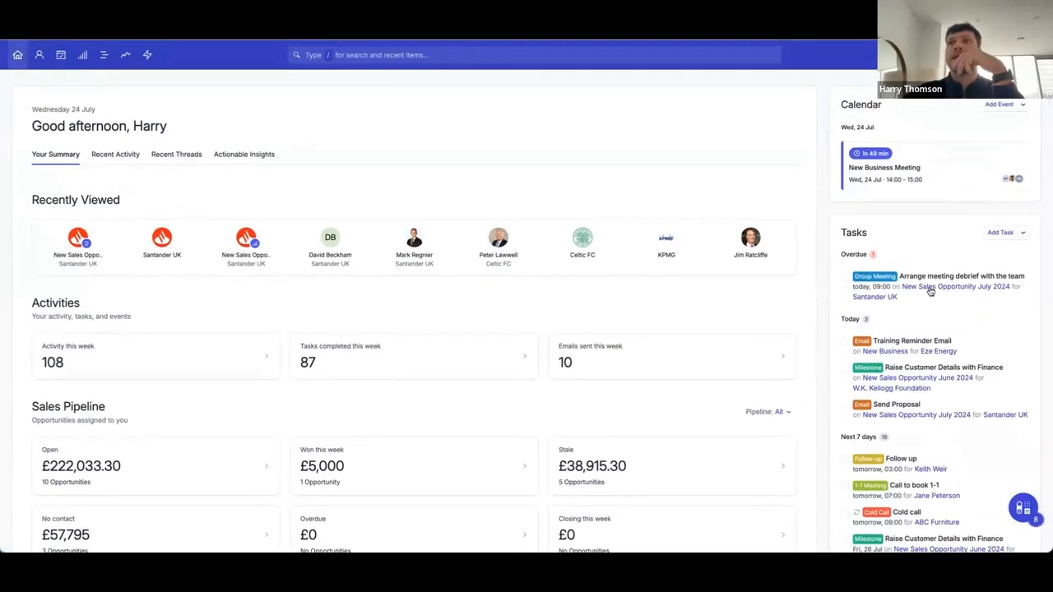
{"action": "mouse_move", "coordinate": [885, 301]}
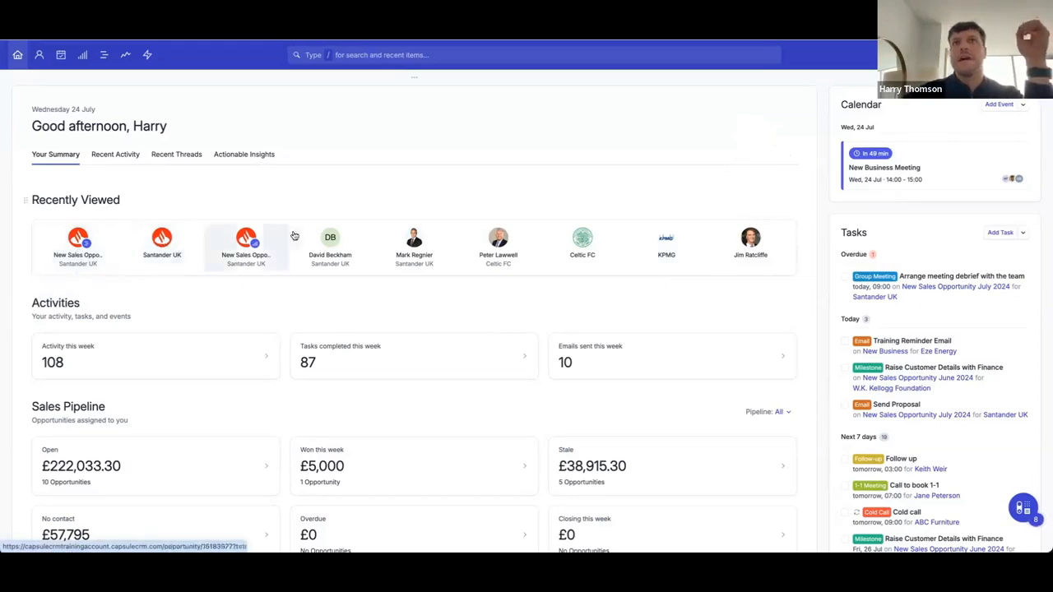
- View the detailed list of activity logged this week from the home dashboard and close it
{"action": "scroll", "coordinate": [369, 296], "scroll_direction": "down", "scroll_amount": 1}
{"action": "scroll", "coordinate": [369, 296], "scroll_direction": "down", "scroll_amount": 3}
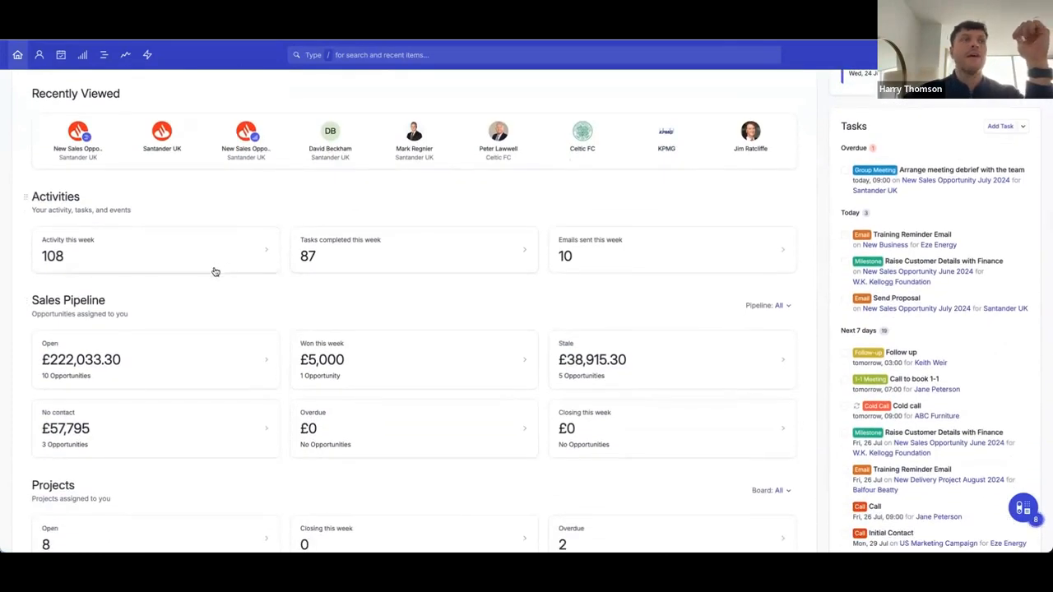
{"action": "scroll", "coordinate": [197, 269], "scroll_direction": "down", "scroll_amount": 1}
{"action": "left_click", "coordinate": [185, 247]}
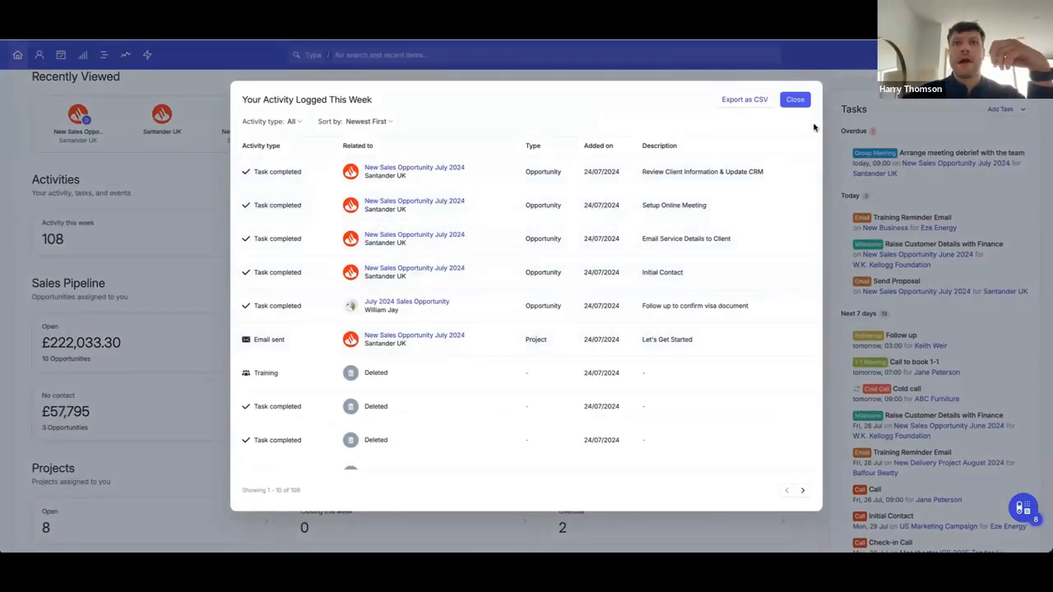
{"action": "left_click", "coordinate": [794, 100]}
- View the opportunities won this week in the Sales Pipeline summary and close the list
{"action": "scroll", "coordinate": [303, 340], "scroll_direction": "down", "scroll_amount": 1}
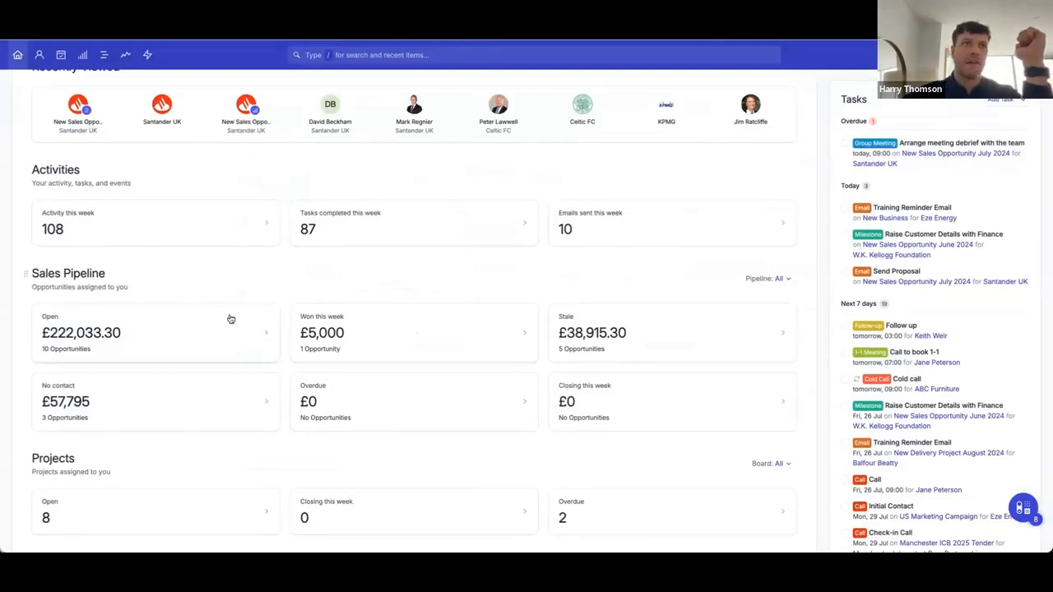
{"action": "left_click", "coordinate": [354, 334]}
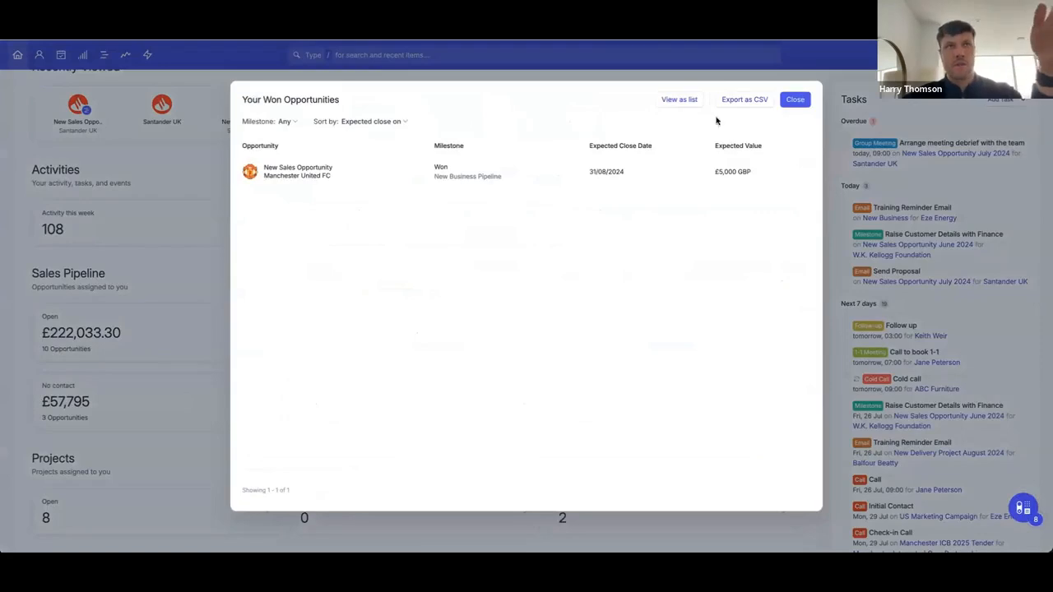
{"action": "left_click", "coordinate": [798, 100]}
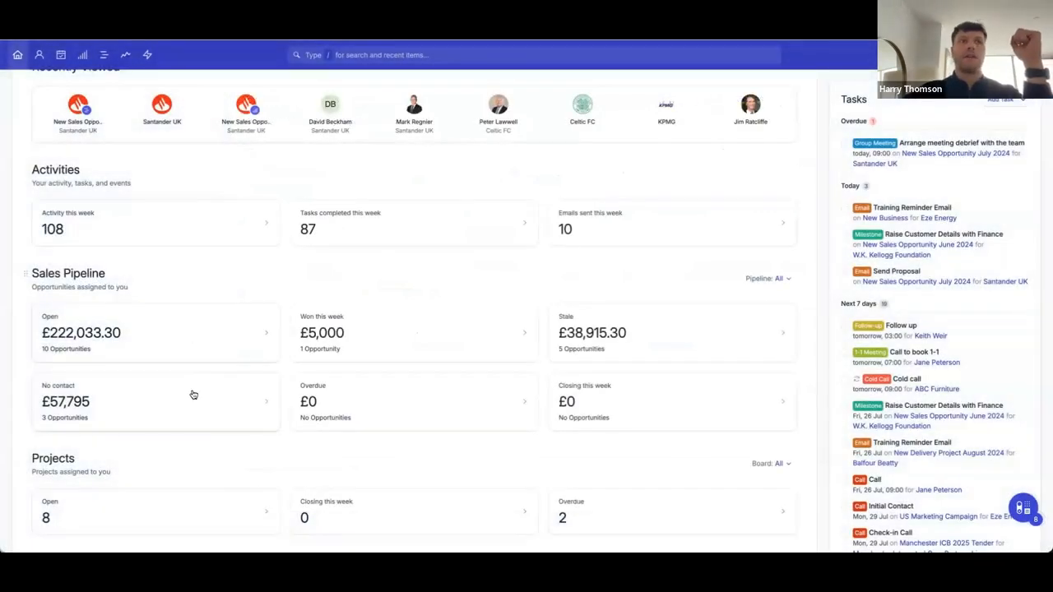
- View Demont Group's August new sales opportunity from the No contact list and return to the home dashboard
{"action": "left_click", "coordinate": [192, 394]}
{"action": "left_click", "coordinate": [305, 172]}
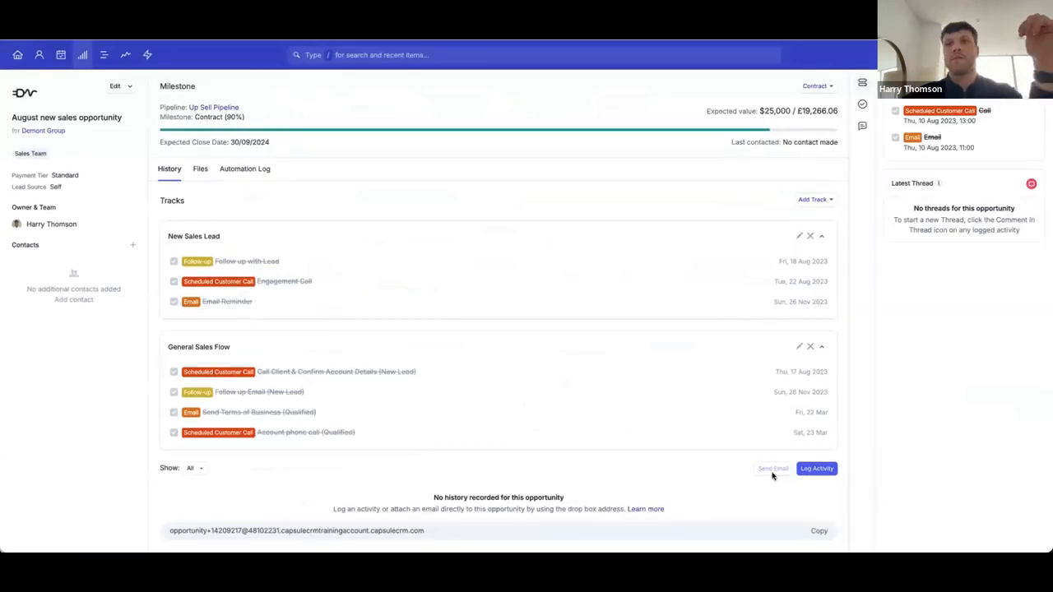
{"action": "left_click", "coordinate": [18, 54]}
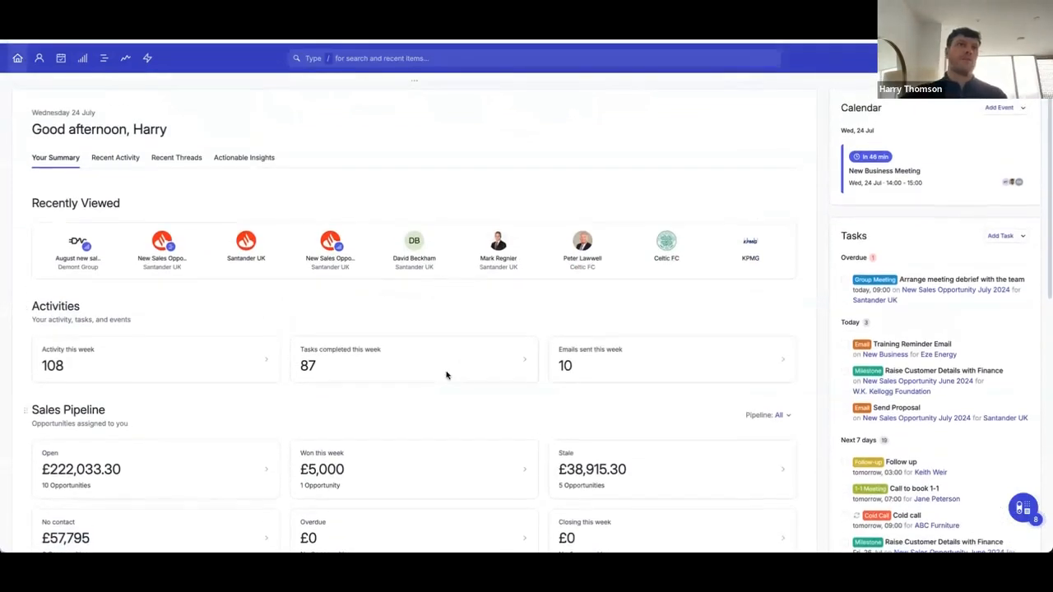
- Visit the People & Organisations list, and look through the categories in Account Settings
{"action": "left_click", "coordinate": [43, 63]}
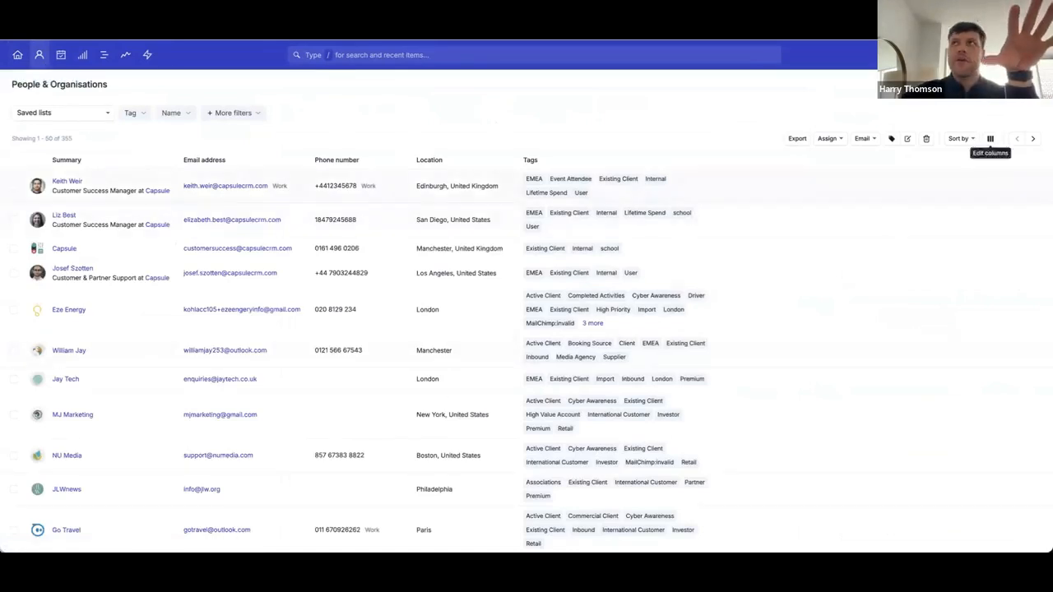
{"action": "left_click", "coordinate": [1032, 54]}
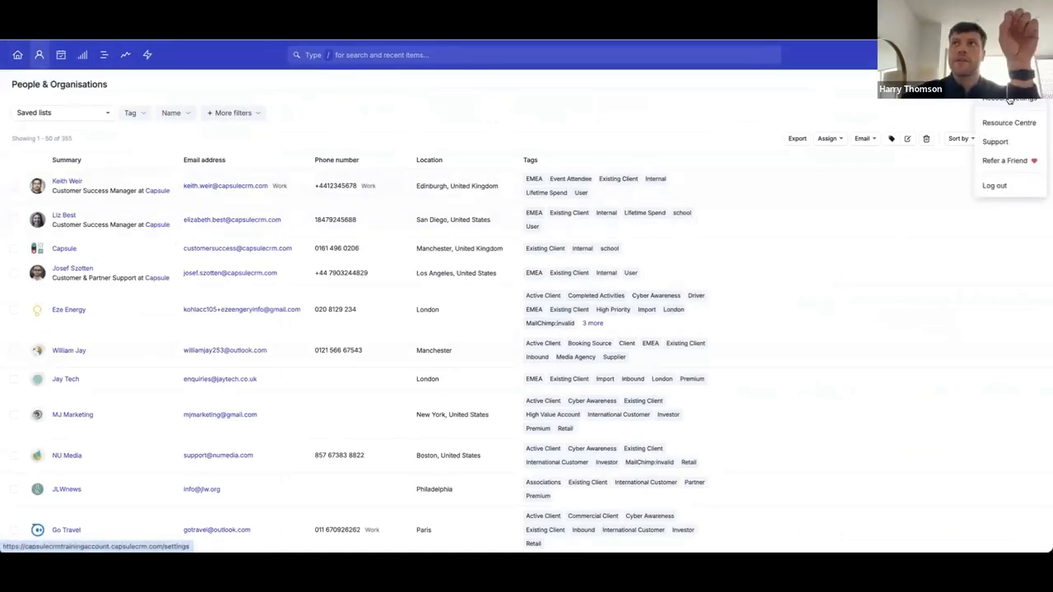
{"action": "left_click", "coordinate": [1007, 122]}
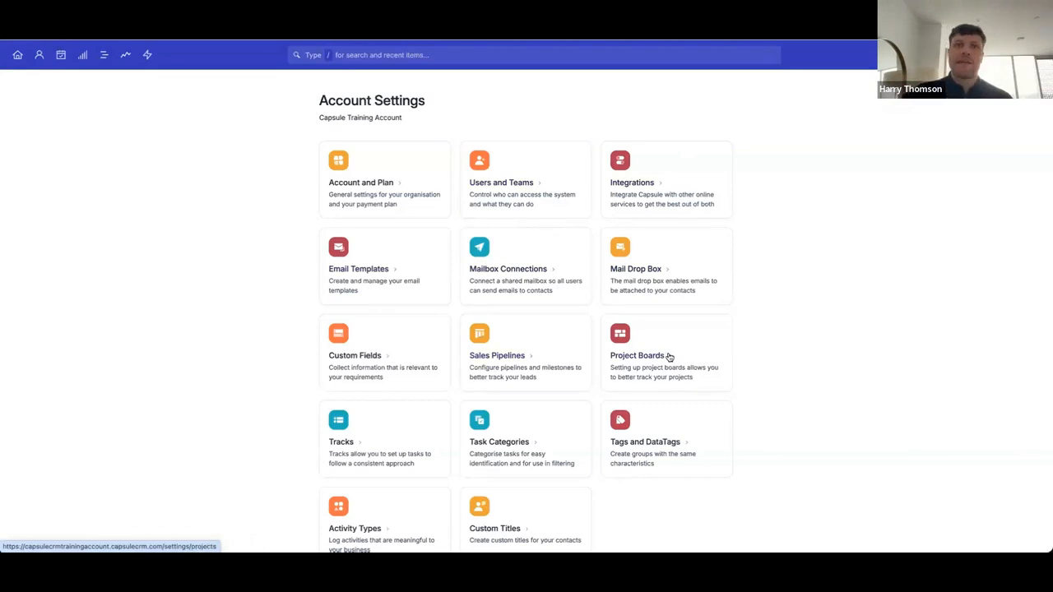
{"action": "scroll", "coordinate": [585, 380], "scroll_direction": "down", "scroll_amount": 1}
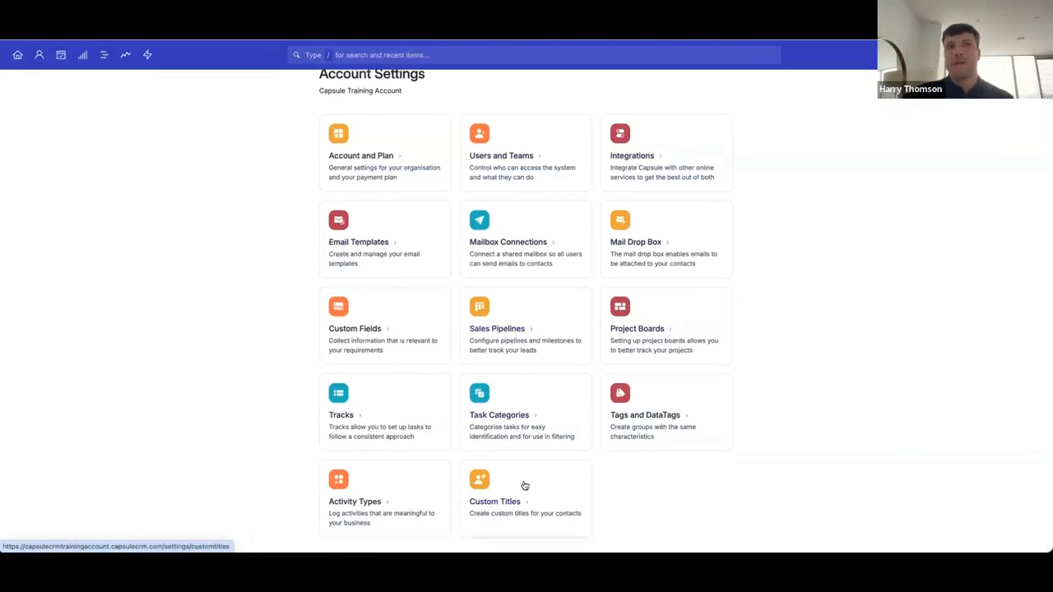
{"action": "scroll", "coordinate": [677, 385], "scroll_direction": "up", "scroll_amount": 1}
- Open the support contact form, view its help topics and message field, and cancel without sending
{"action": "left_click", "coordinate": [1031, 55]}
{"action": "left_click", "coordinate": [912, 132]}
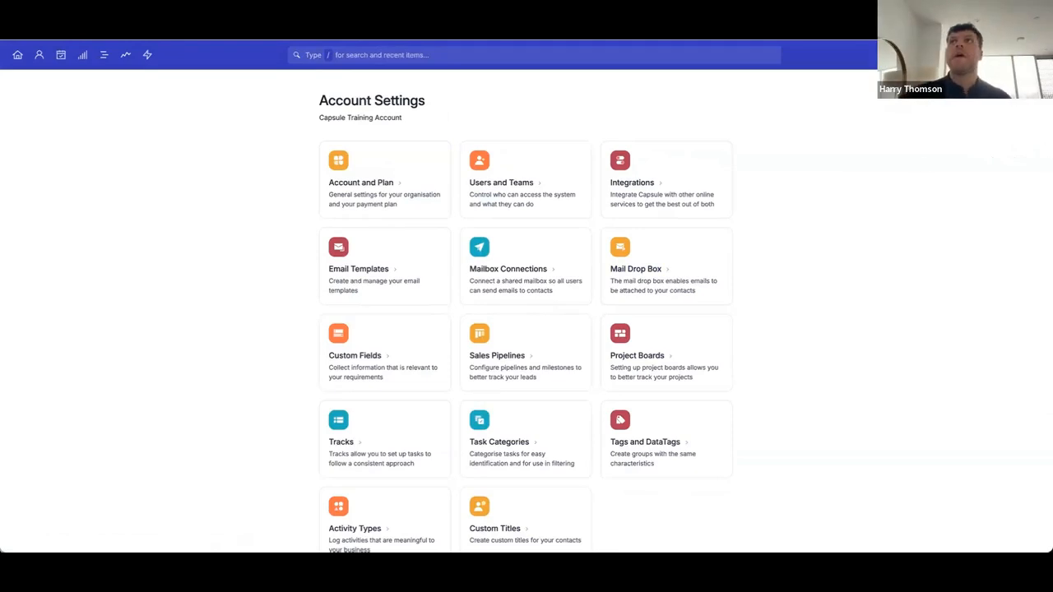
{"action": "left_click", "coordinate": [1026, 55]}
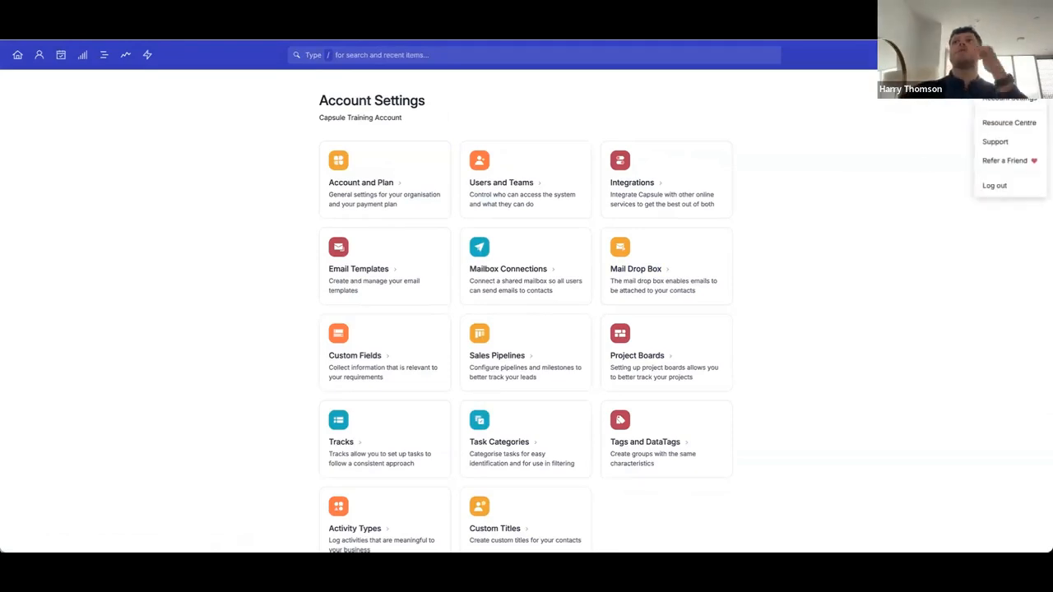
{"action": "left_click", "coordinate": [987, 143]}
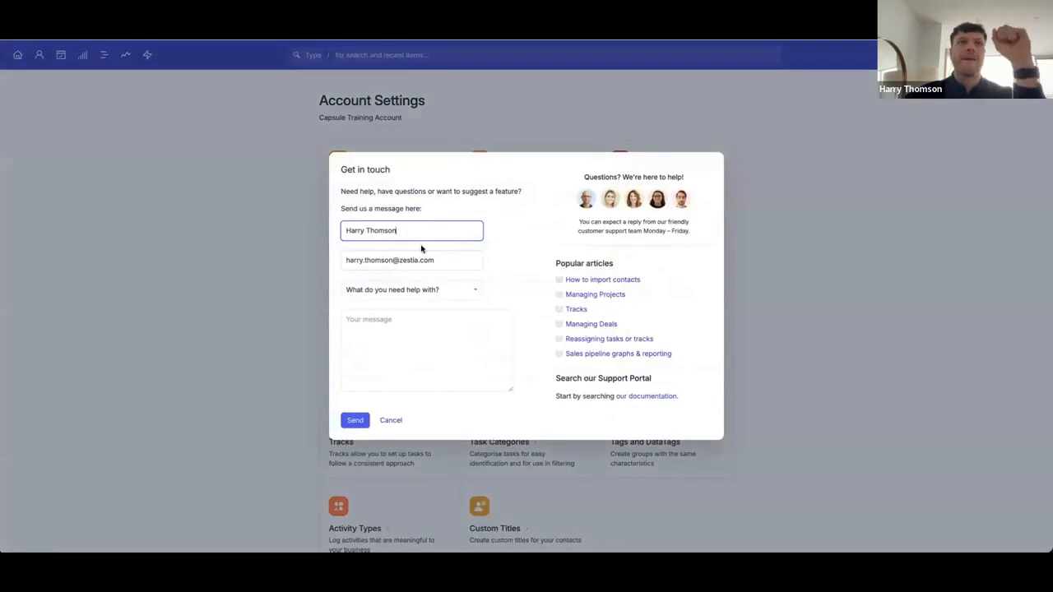
{"action": "left_click", "coordinate": [448, 292]}
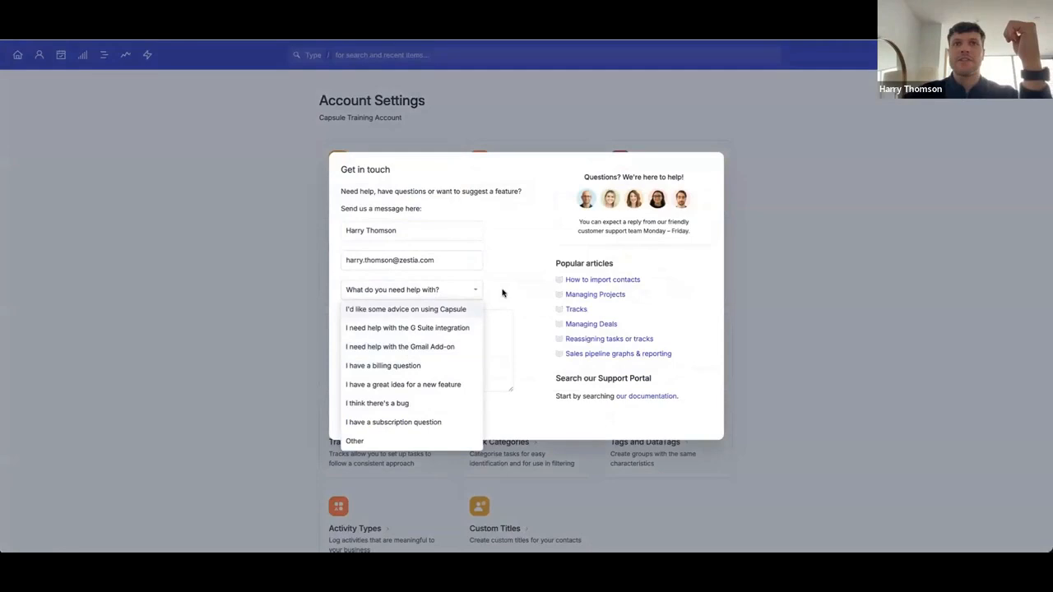
{"action": "left_click", "coordinate": [494, 315]}
{"action": "left_click", "coordinate": [485, 330]}
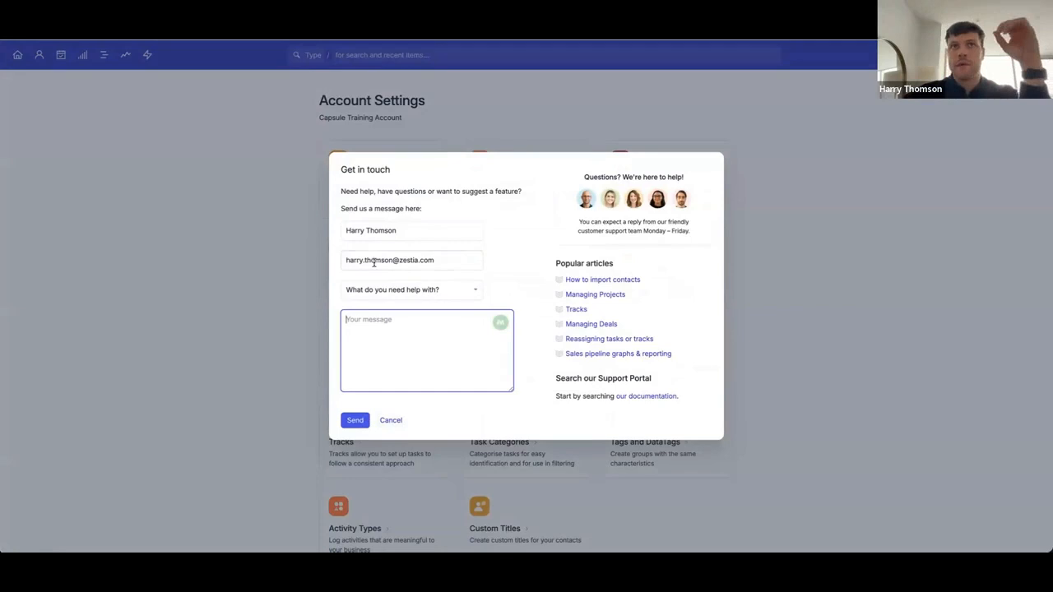
{"action": "left_click", "coordinate": [390, 421]}
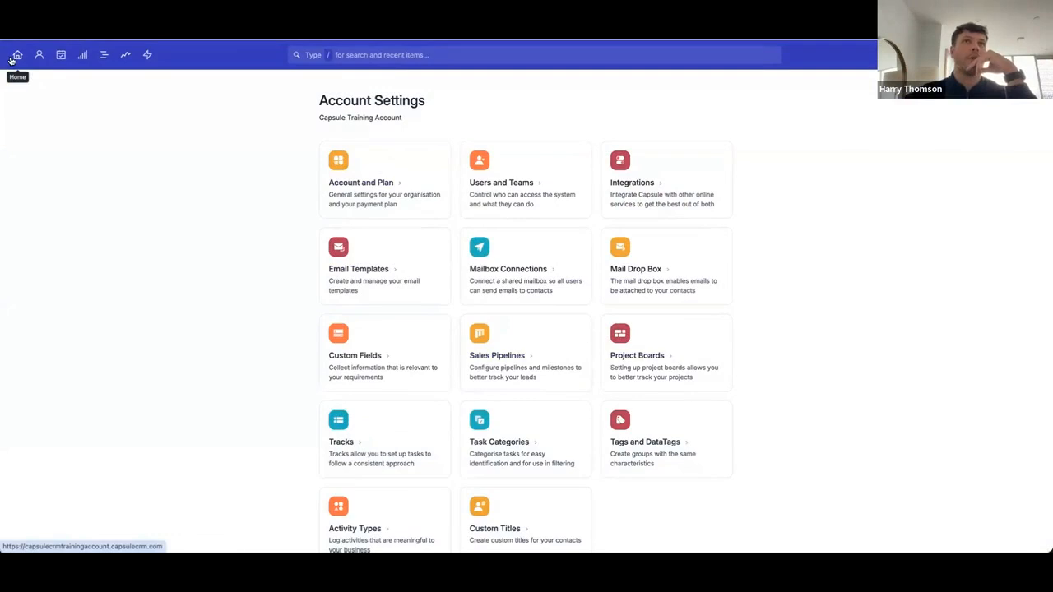
- View the contact import options reached from People & Organisations and return to the home dashboard
{"action": "left_click", "coordinate": [39, 55]}
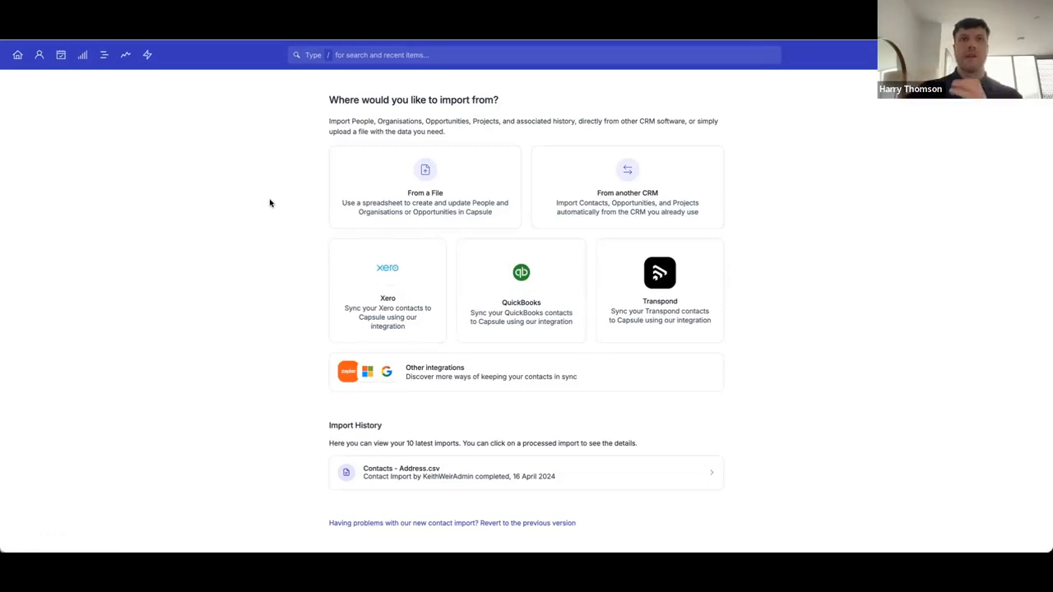
{"action": "left_click", "coordinate": [17, 55]}
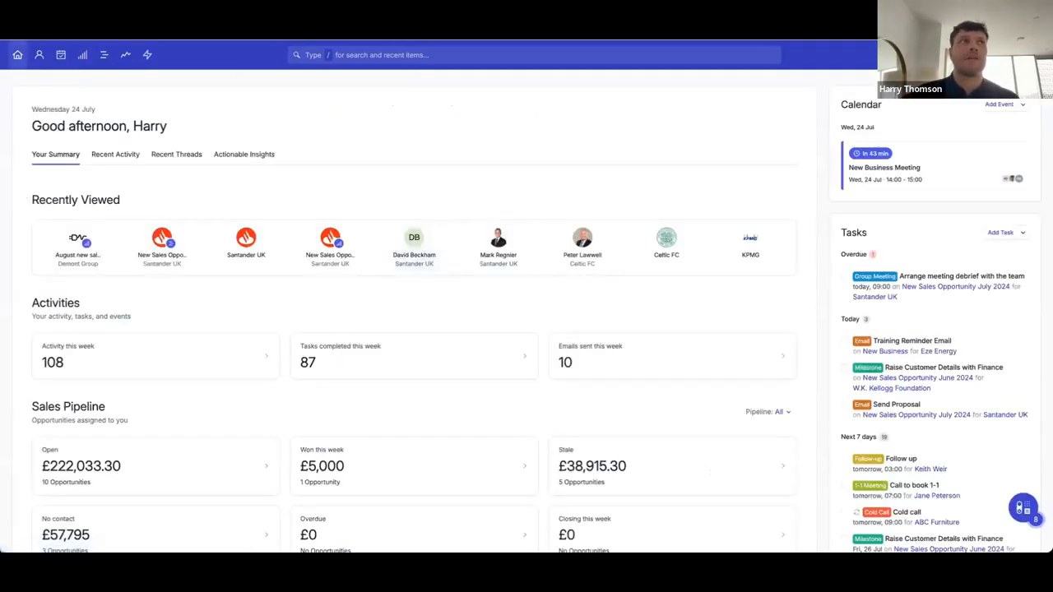
- Filter the People & Organisations list by the tag Client
{"action": "left_click", "coordinate": [40, 55]}
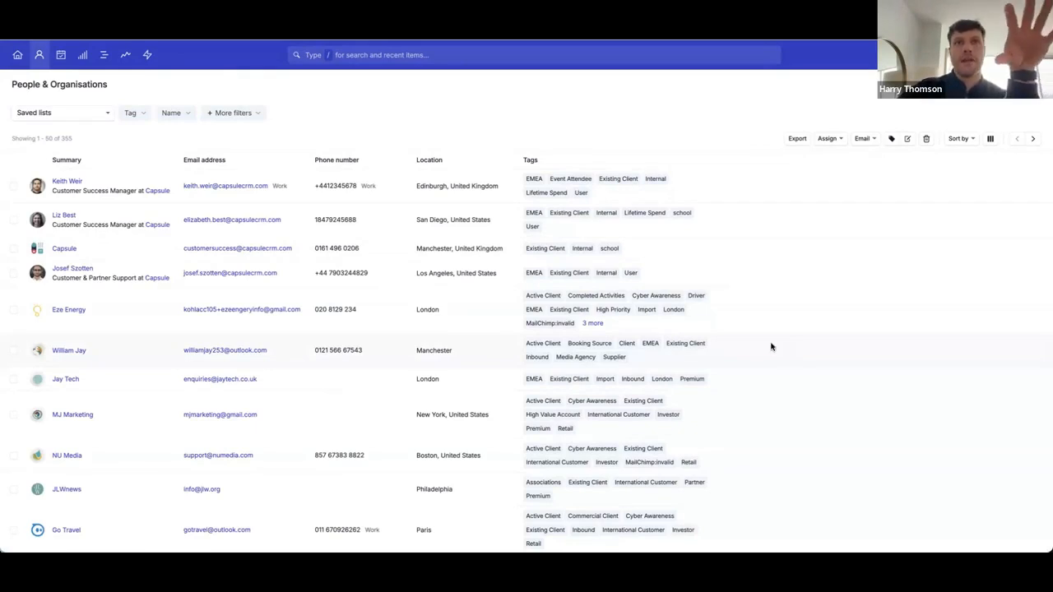
{"action": "left_click", "coordinate": [145, 116]}
{"action": "type", "text": "client"}
{"action": "left_click", "coordinate": [145, 187]}
{"action": "left_click", "coordinate": [265, 253]}
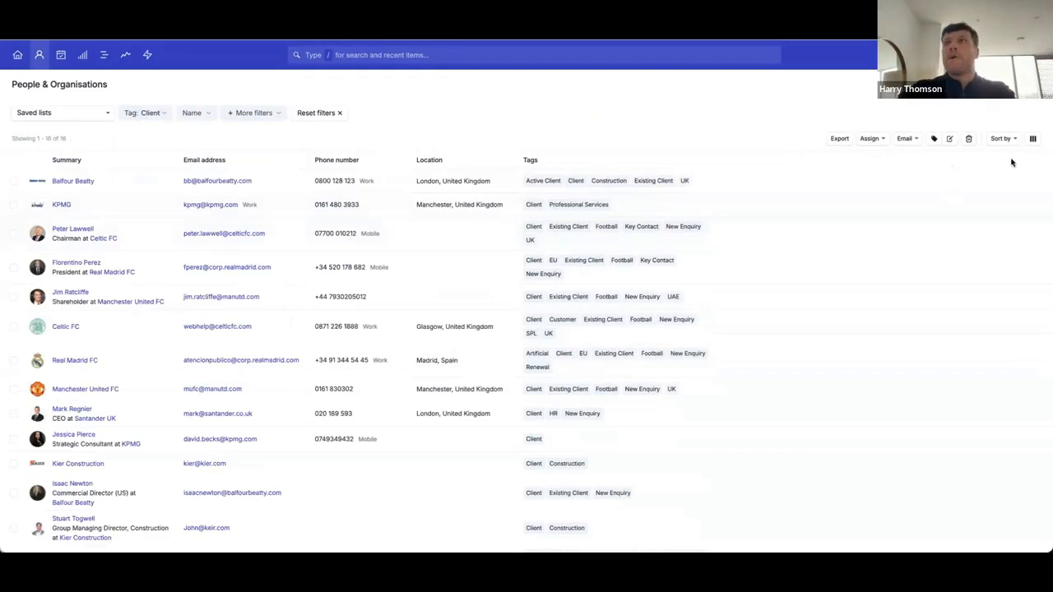
- Add a Town/city filter that limits the tagged contacts to London
{"action": "left_click", "coordinate": [257, 117]}
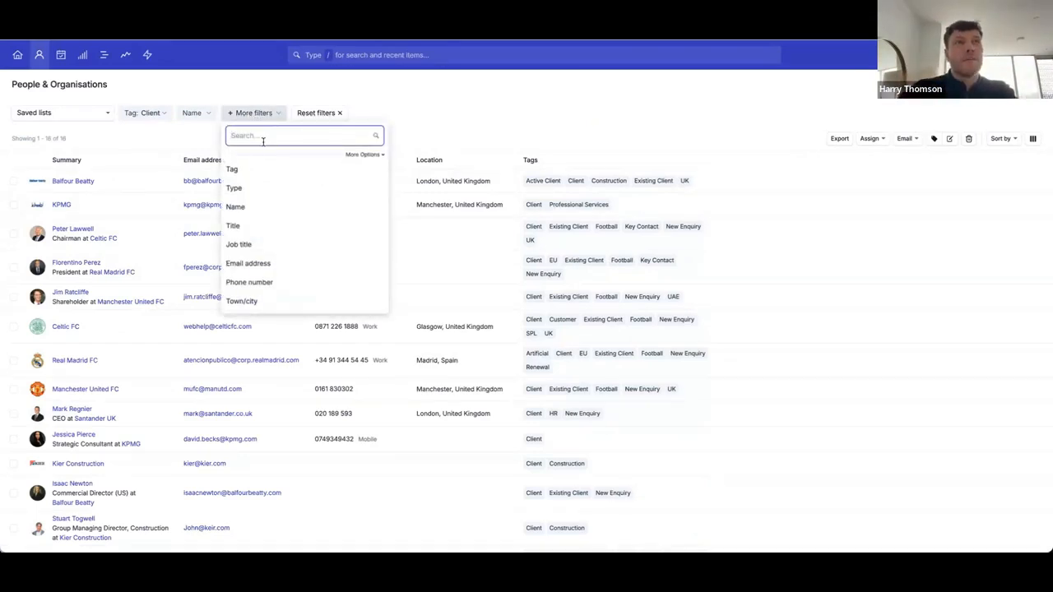
{"action": "type", "text": "tow"}
{"action": "left_click", "coordinate": [264, 170]}
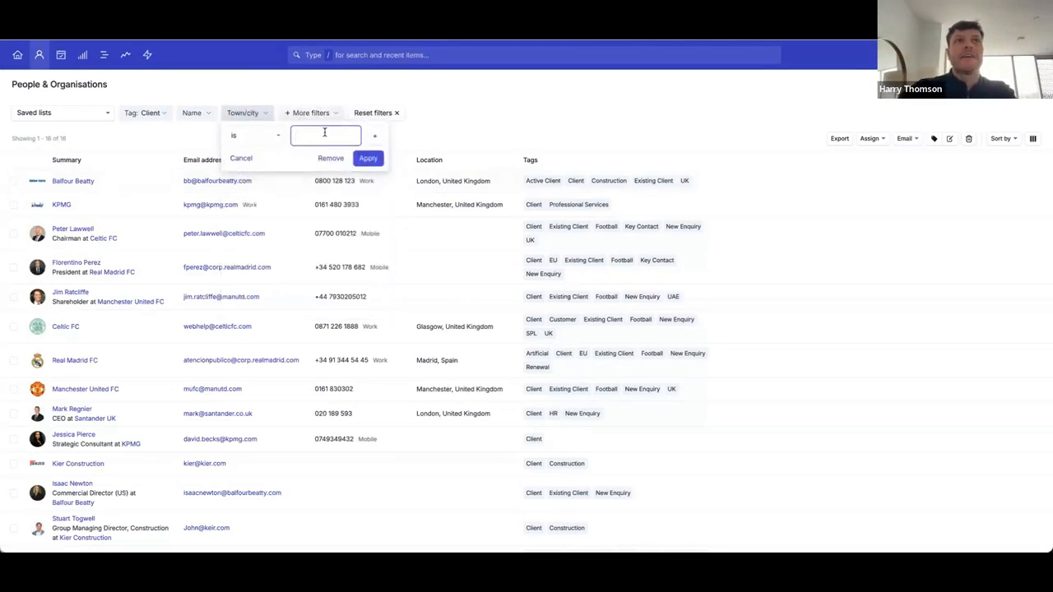
{"action": "type", "text": "London"}
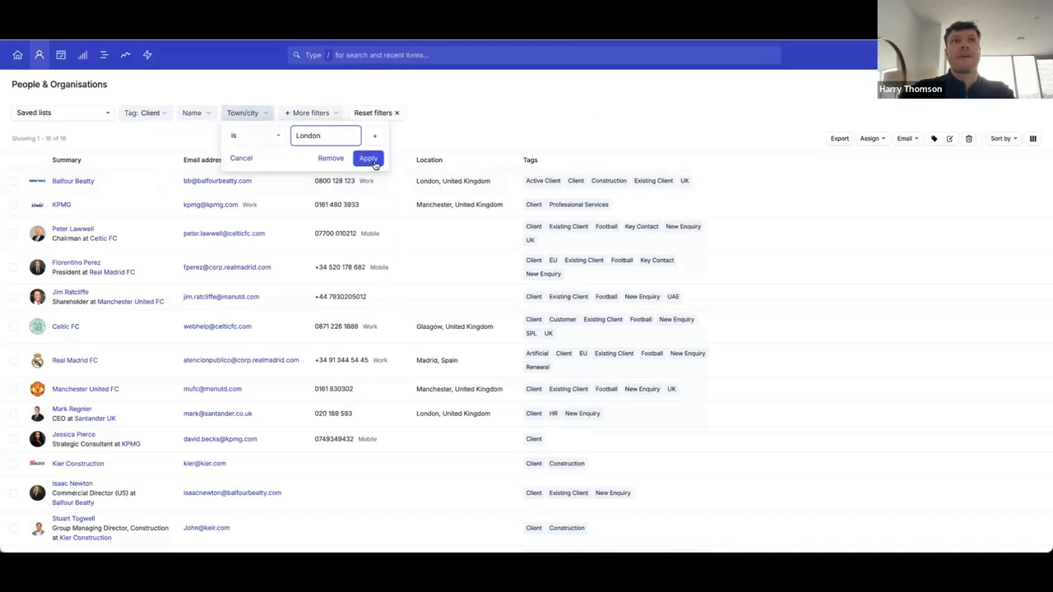
{"action": "left_click", "coordinate": [370, 161]}
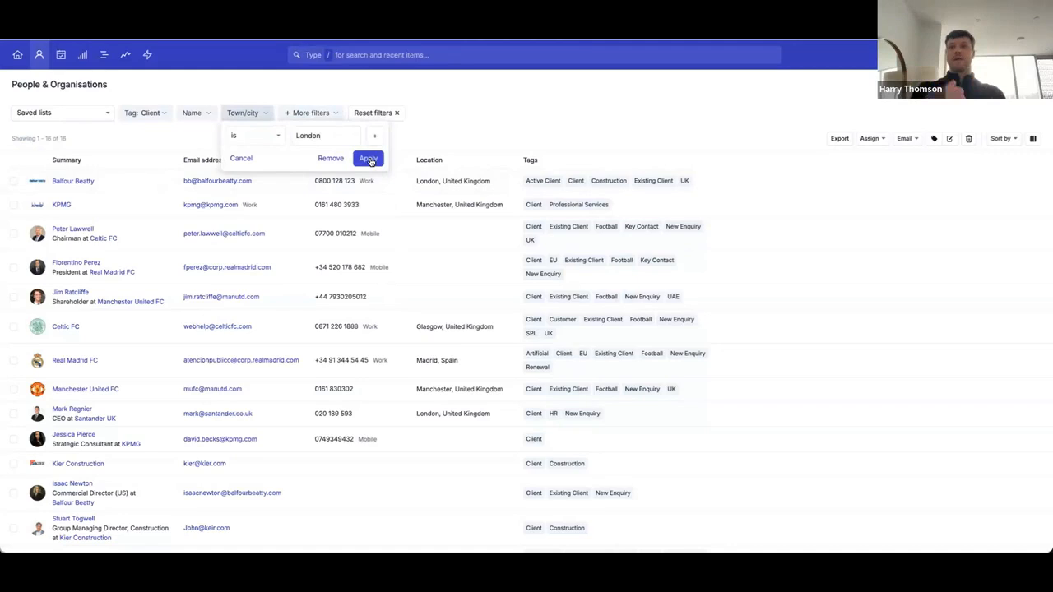
{"action": "left_click", "coordinate": [369, 159]}
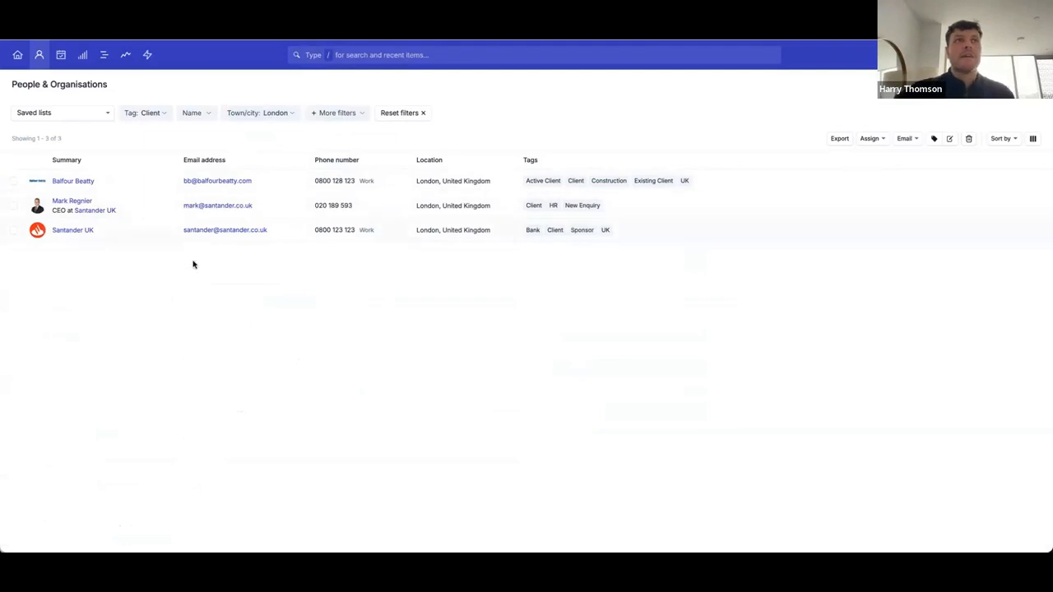
- Save the current filters as a list named "Clients in London" that is shared with all users of the account
{"action": "left_click", "coordinate": [64, 114]}
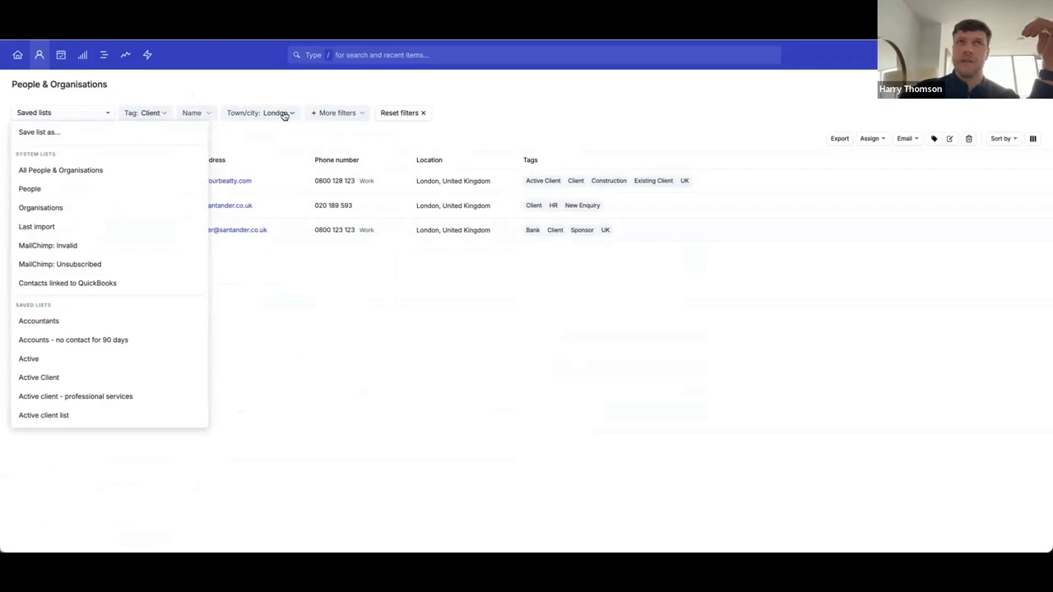
{"action": "left_click", "coordinate": [71, 133]}
{"action": "type", "text": "Clients in London"}
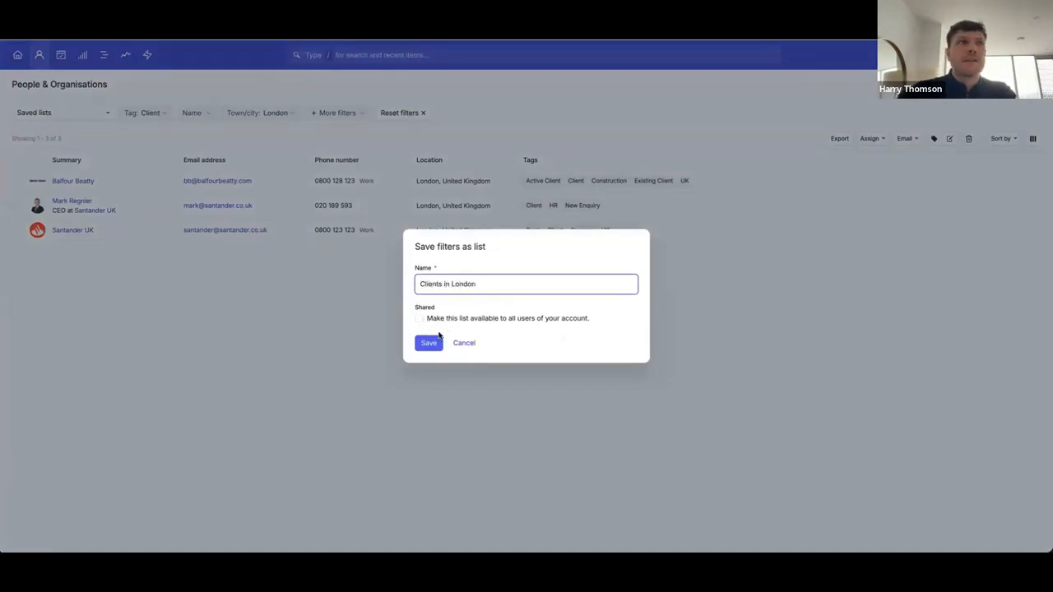
{"action": "left_click", "coordinate": [418, 318]}
{"action": "left_click", "coordinate": [421, 343]}
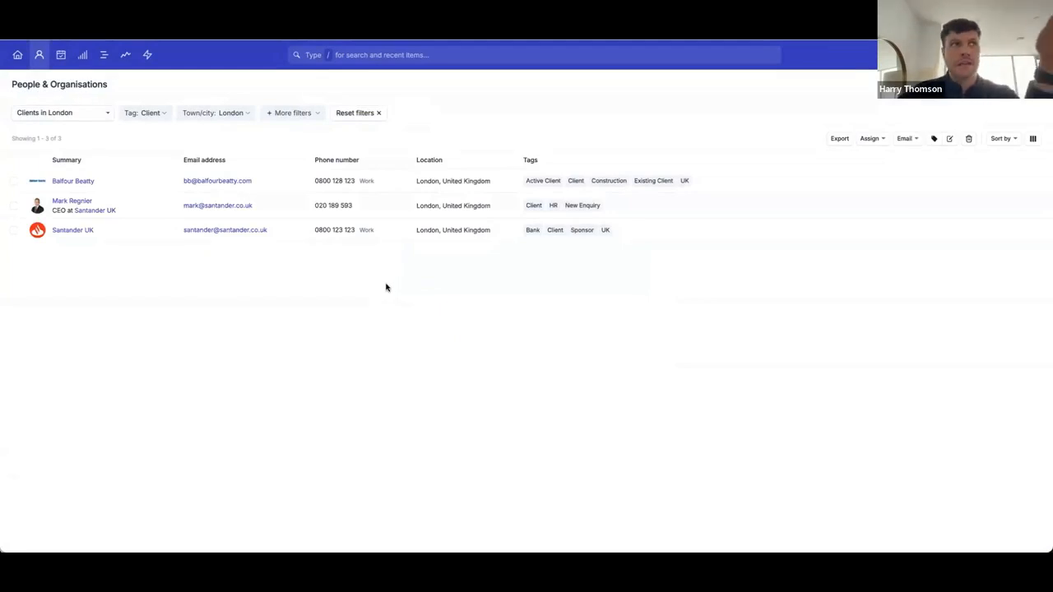
- Open the Santander UK record from the list and view its tag editing options and linked LinkedIn page
{"action": "left_click", "coordinate": [74, 231]}
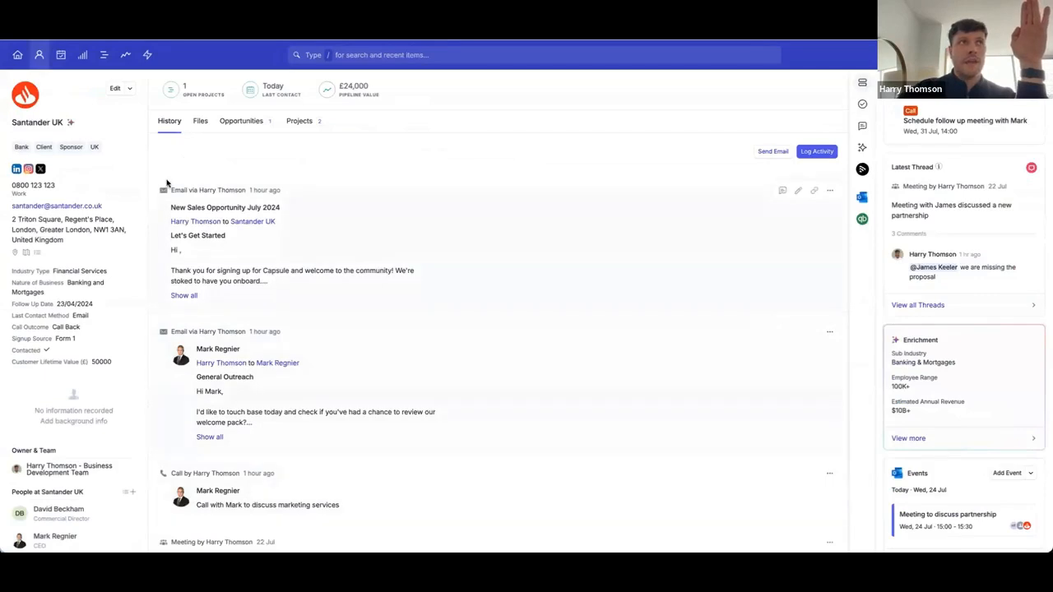
{"action": "mouse_move", "coordinate": [44, 147]}
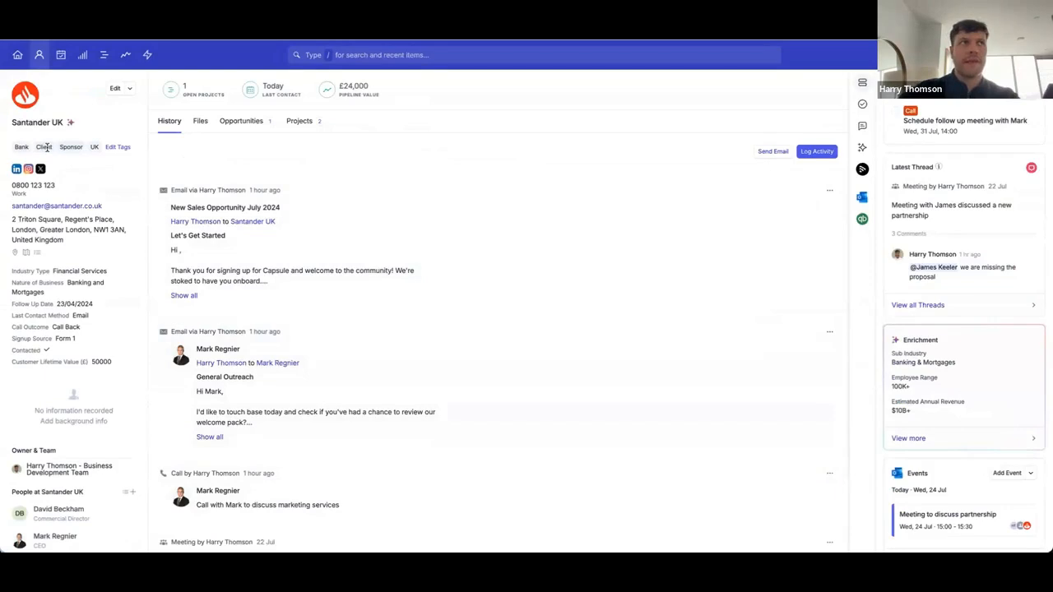
{"action": "left_click", "coordinate": [118, 146]}
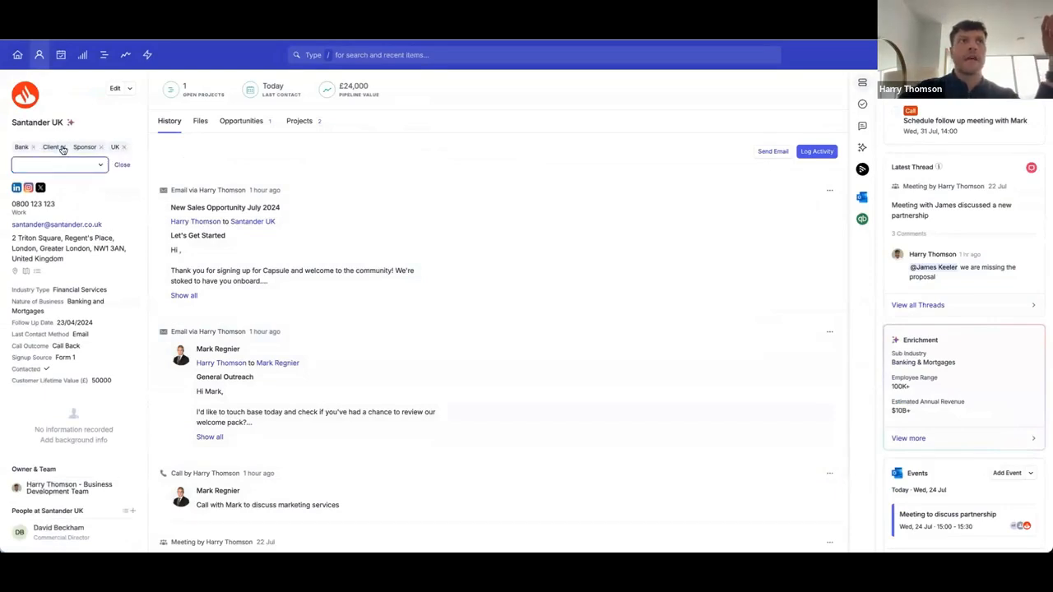
{"action": "left_click", "coordinate": [100, 165]}
{"action": "left_click", "coordinate": [101, 166]}
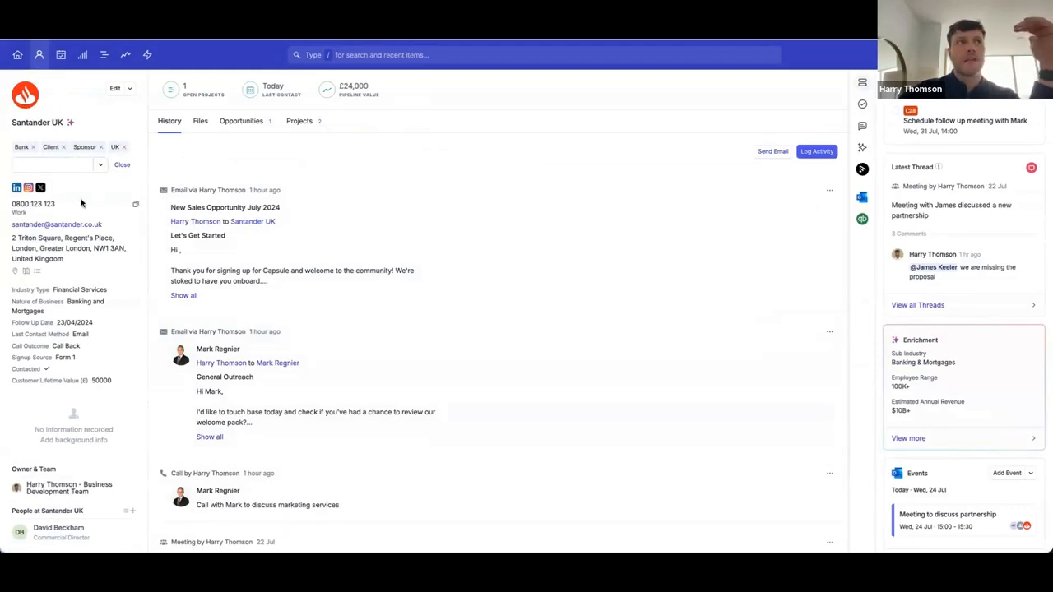
{"action": "left_click", "coordinate": [16, 187]}
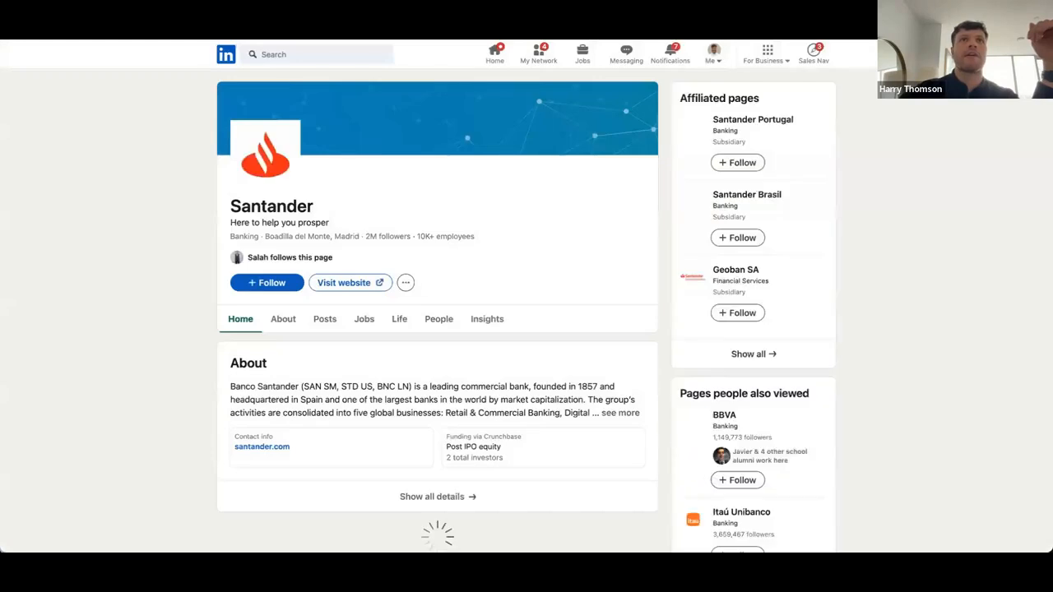
{"action": "key", "text": "ctrl+w"}
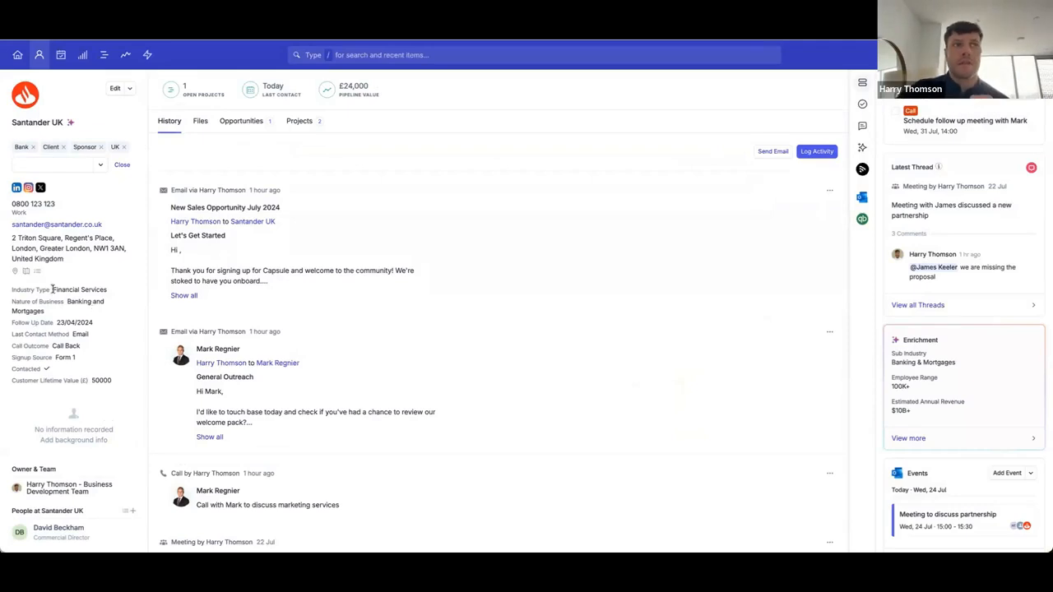
- Edit the Santander UK record, set the Organisation Size custom field to 50000 and save it
{"action": "scroll", "coordinate": [104, 332], "scroll_direction": "down", "scroll_amount": 1}
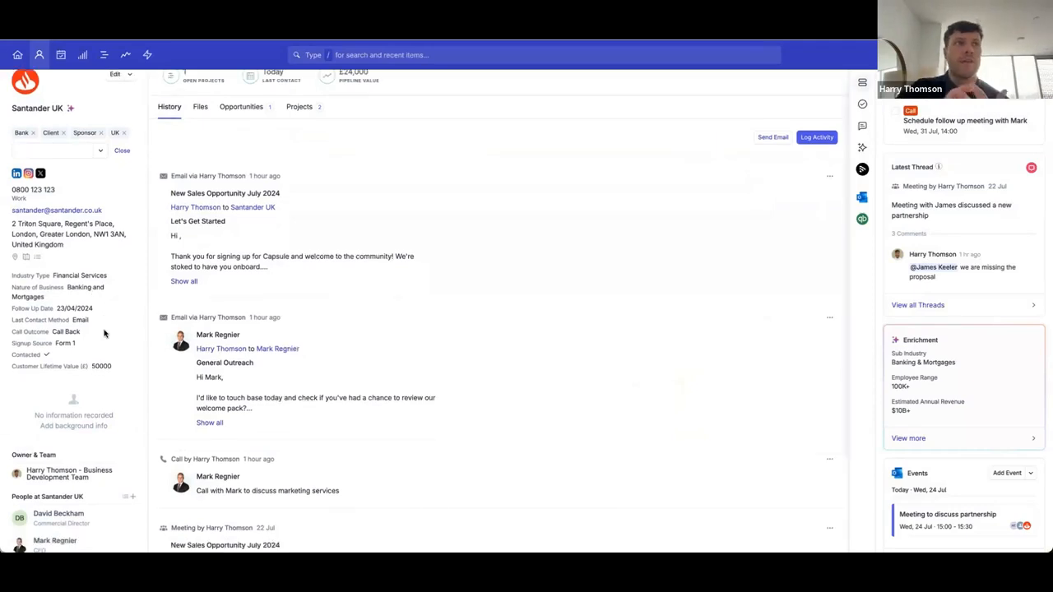
{"action": "left_click", "coordinate": [116, 76]}
{"action": "scroll", "coordinate": [173, 463], "scroll_direction": "down", "scroll_amount": 3}
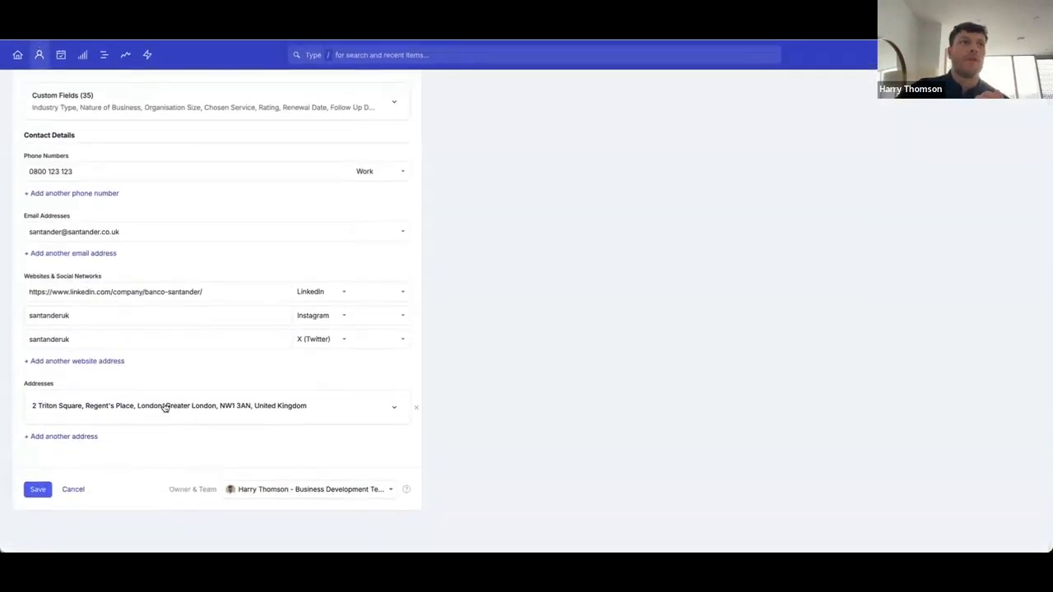
{"action": "scroll", "coordinate": [152, 237], "scroll_direction": "up", "scroll_amount": 3}
{"action": "left_click", "coordinate": [152, 237]}
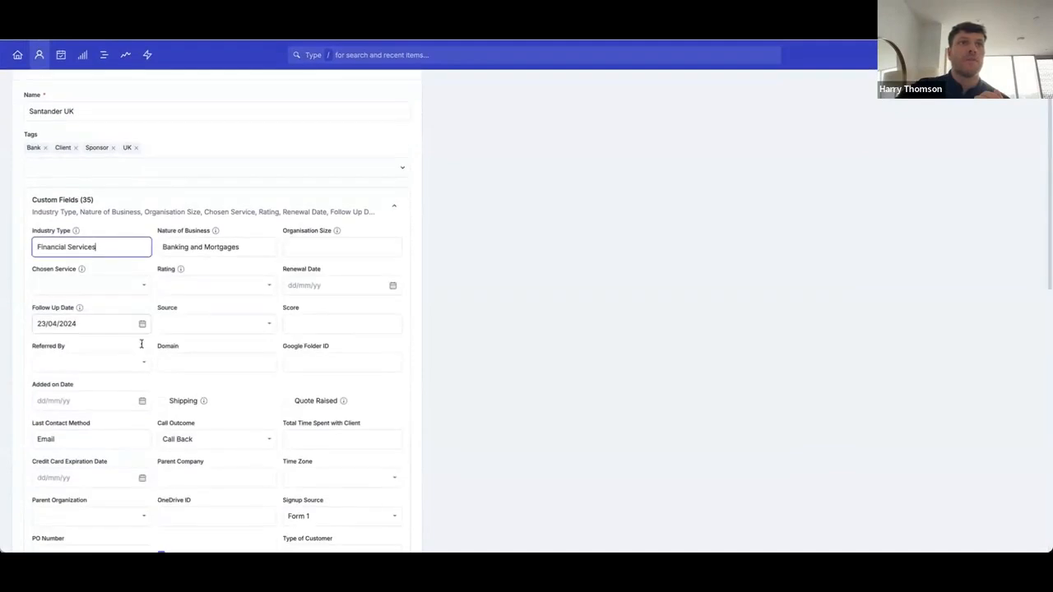
{"action": "left_click", "coordinate": [307, 260]}
{"action": "left_click", "coordinate": [302, 250]}
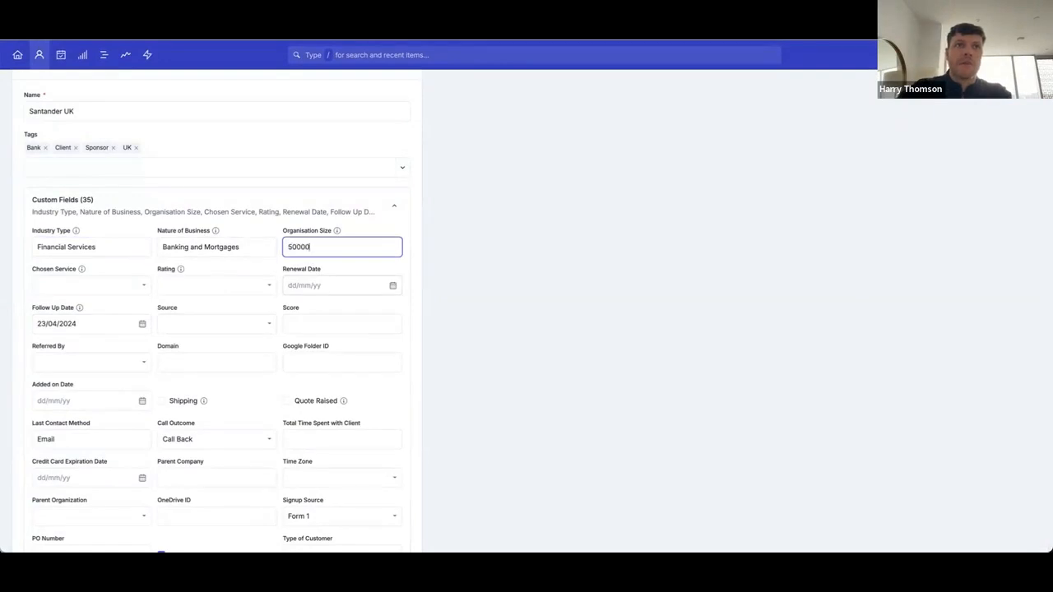
{"action": "key", "text": "Return"}
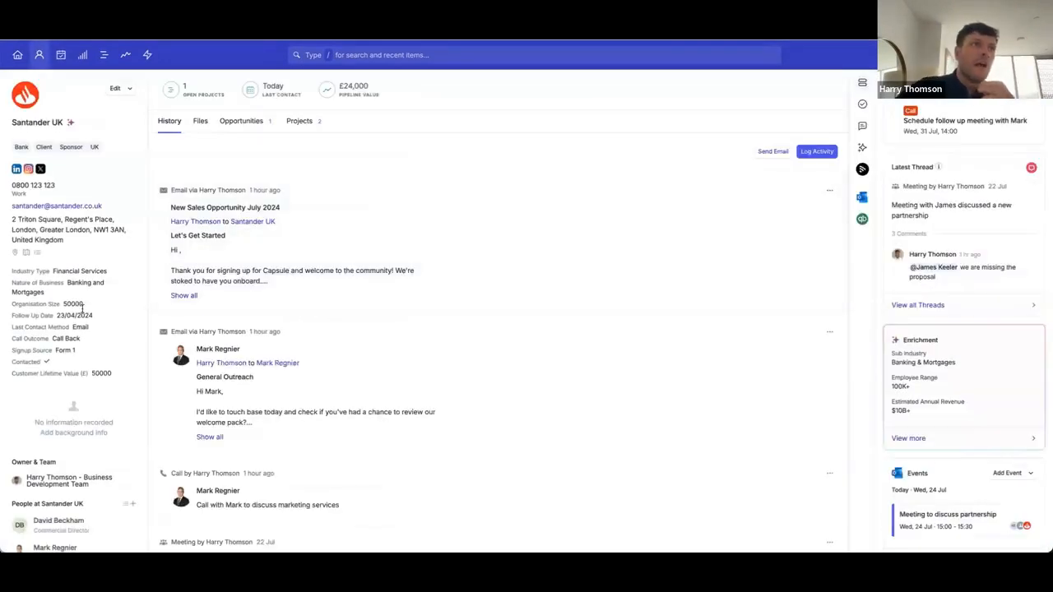
- Log a Call activity on the record of Santander UK's CEO, noting that there was no answer and a voicemail was left
{"action": "scroll", "coordinate": [67, 329], "scroll_direction": "down", "scroll_amount": 2}
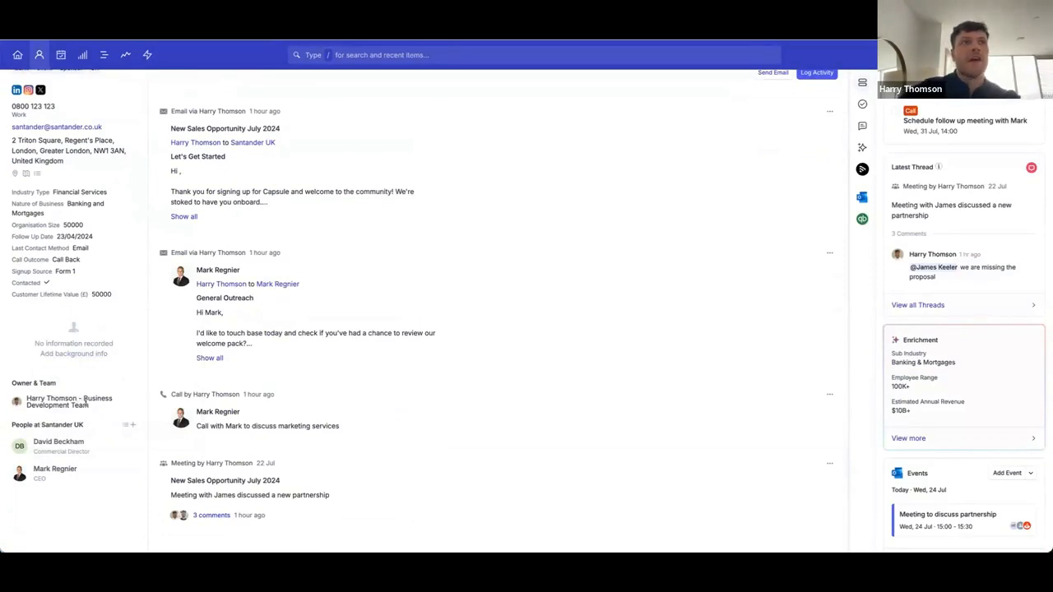
{"action": "scroll", "coordinate": [89, 401], "scroll_direction": "up", "scroll_amount": 1}
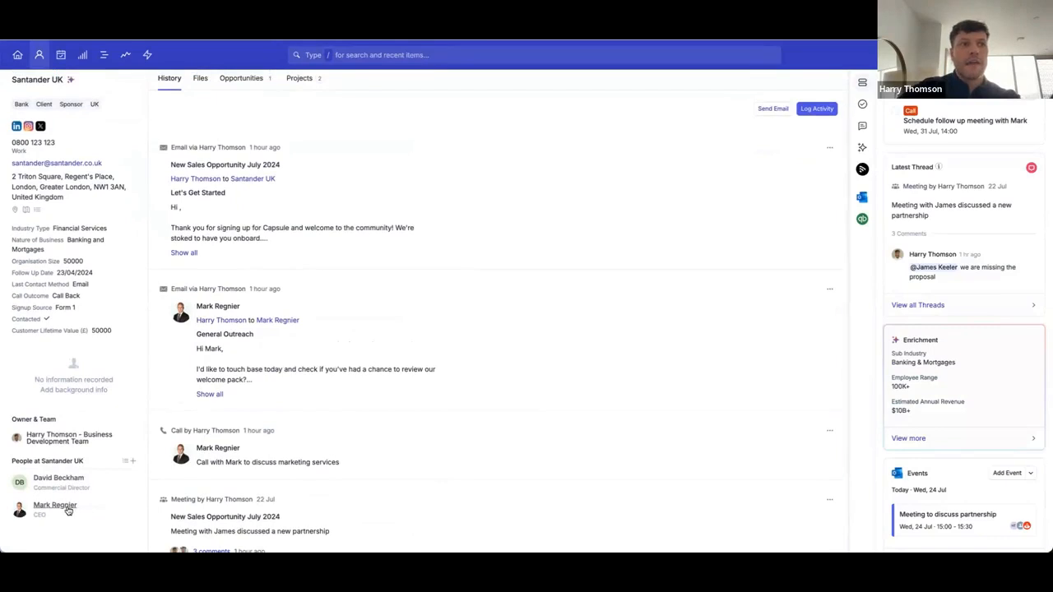
{"action": "left_click", "coordinate": [69, 510]}
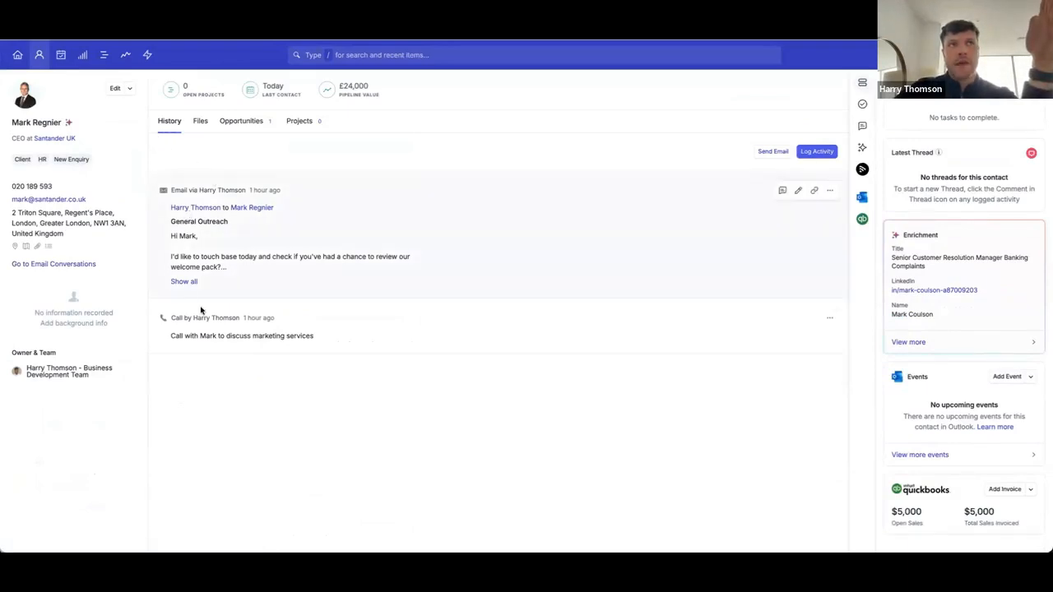
{"action": "left_click", "coordinate": [816, 152]}
{"action": "left_click", "coordinate": [484, 219]}
{"action": "left_click", "coordinate": [389, 238]}
{"action": "type", "text": "Cael"}
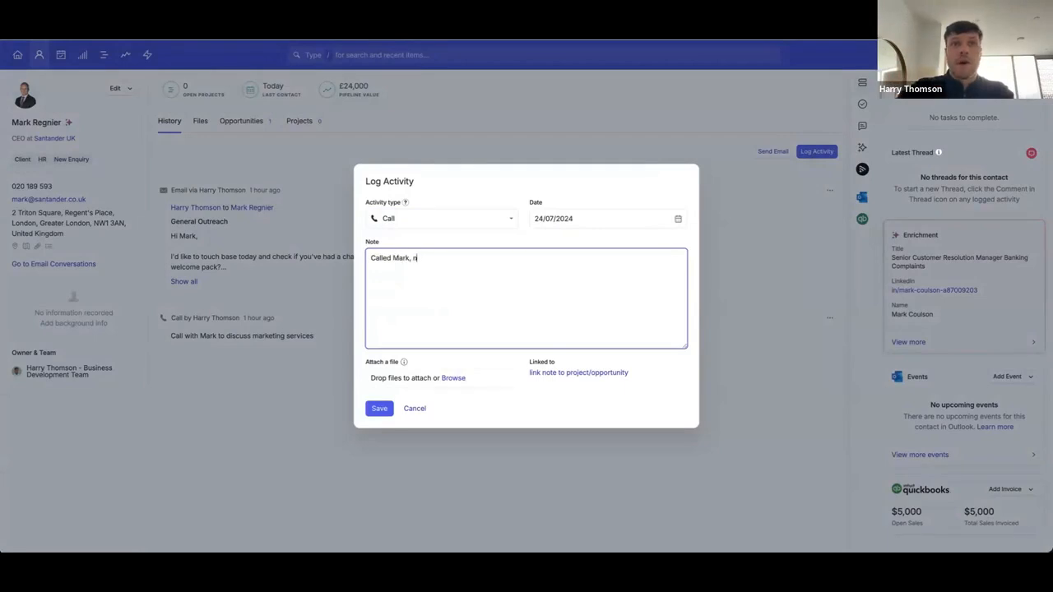
{"action": "type", "text": "Mark, no answer and left voicemail"}
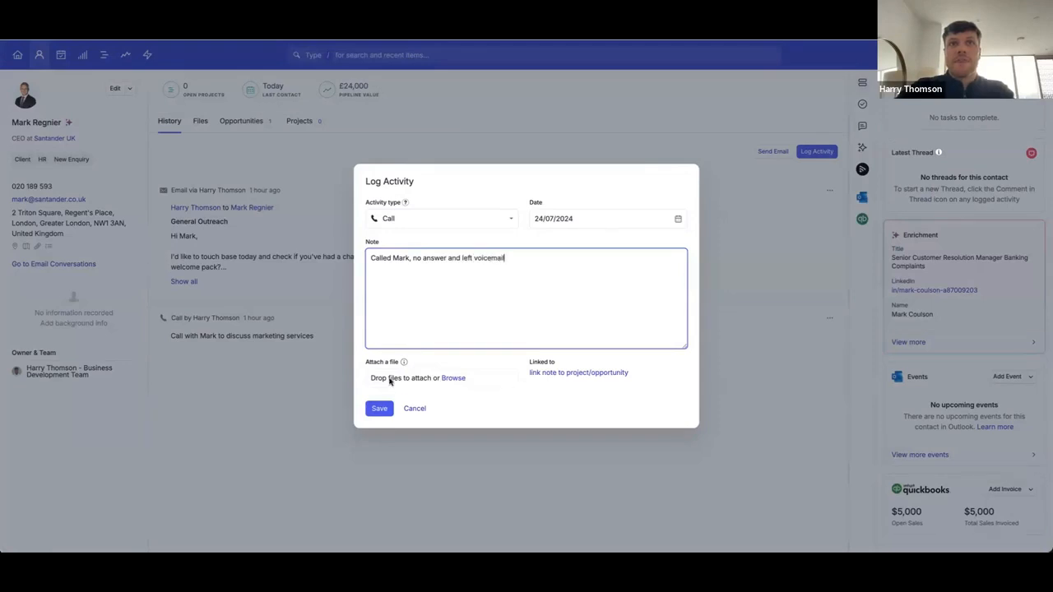
{"action": "left_click", "coordinate": [378, 408]}
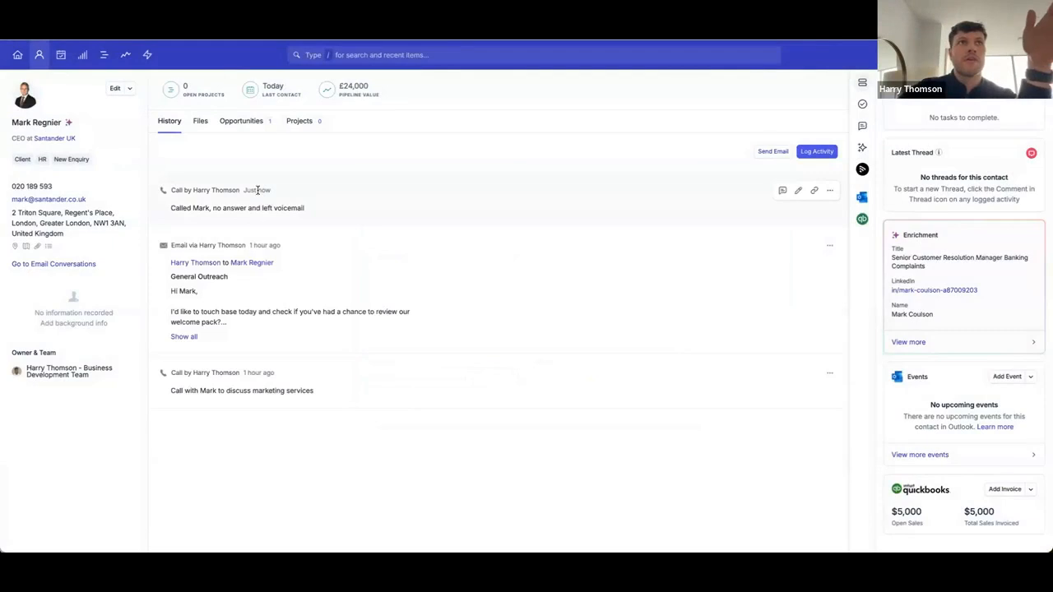
- Return to the Santander UK record and review the activity history shared with its linked contacts
{"action": "left_click", "coordinate": [64, 140]}
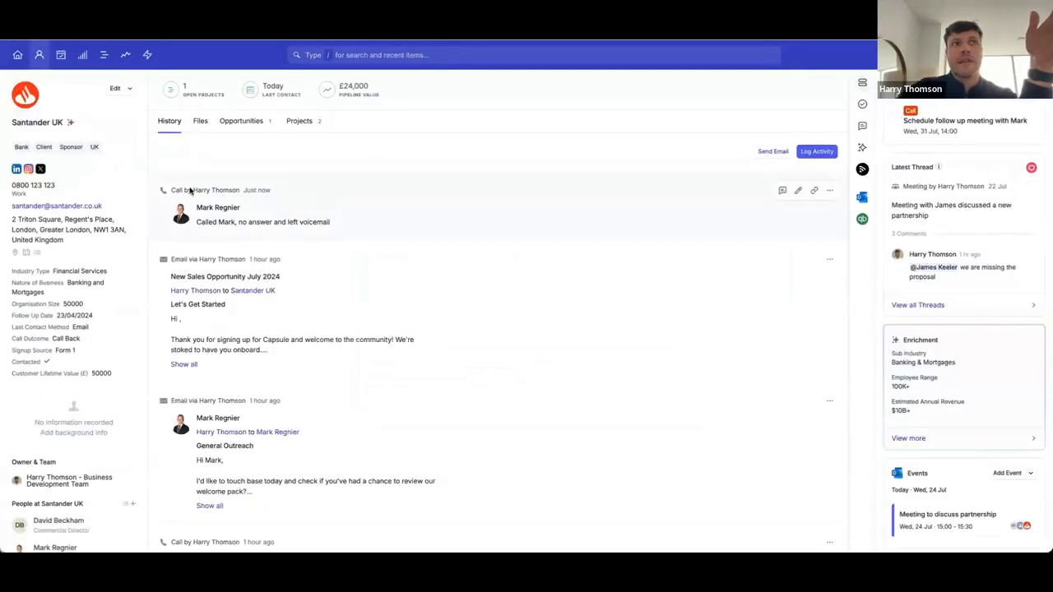
{"action": "mouse_move", "coordinate": [222, 211]}
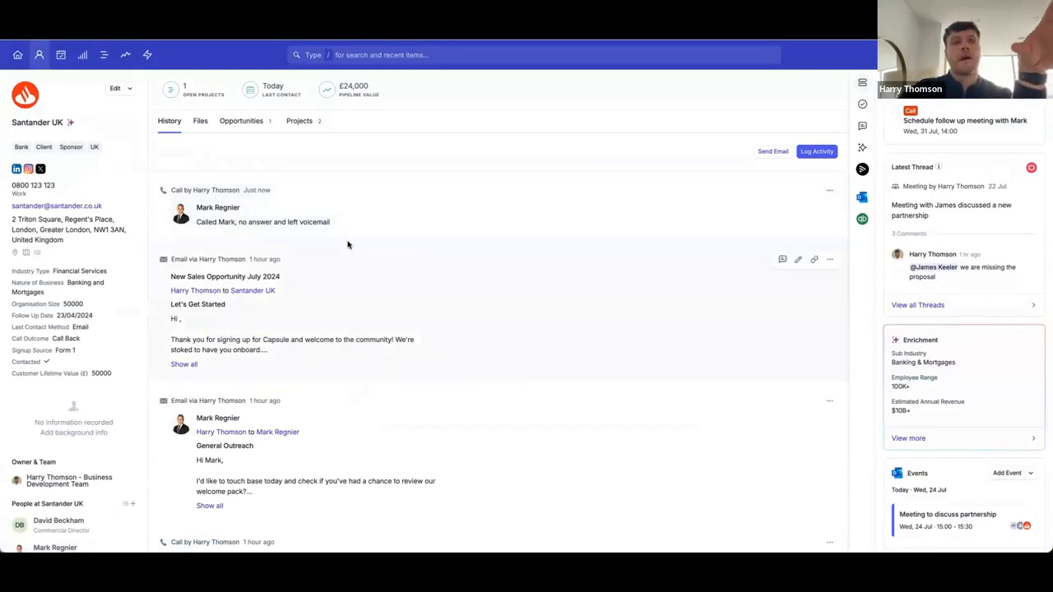
{"action": "scroll", "coordinate": [347, 244], "scroll_direction": "down", "scroll_amount": 3}
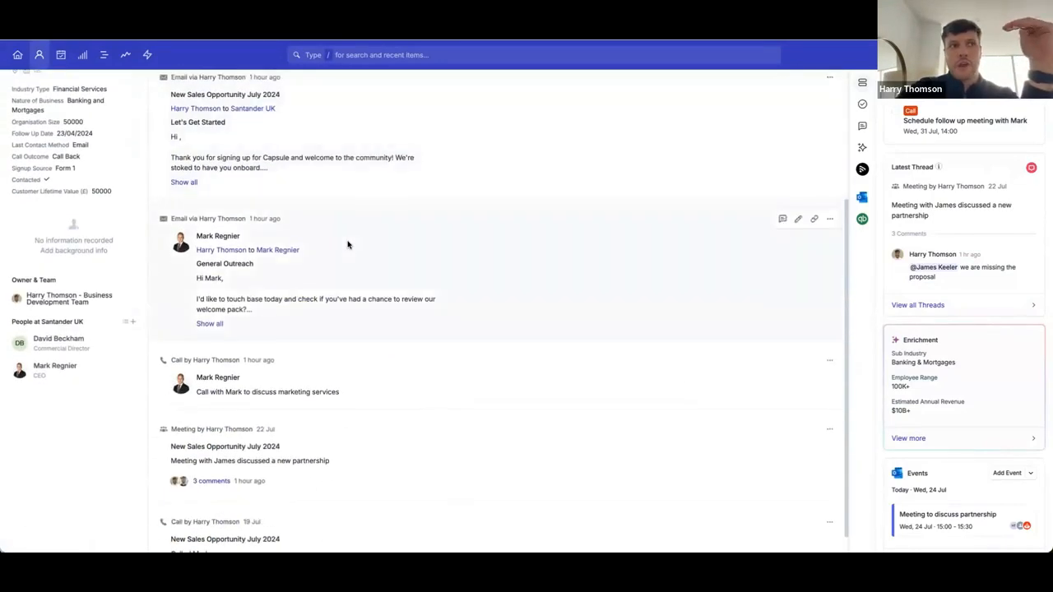
{"action": "scroll", "coordinate": [347, 244], "scroll_direction": "up", "scroll_amount": 3}
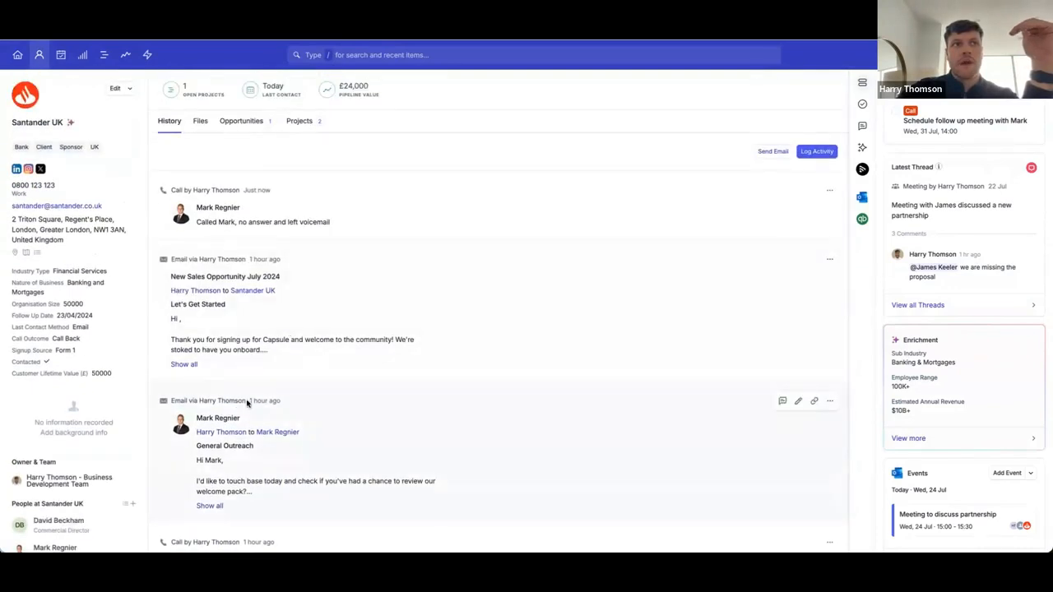
- Compose an email to Santander UK's CEO from the contact's record using the "Outreach follow up" template
{"action": "left_click", "coordinate": [222, 209]}
{"action": "left_click", "coordinate": [768, 152]}
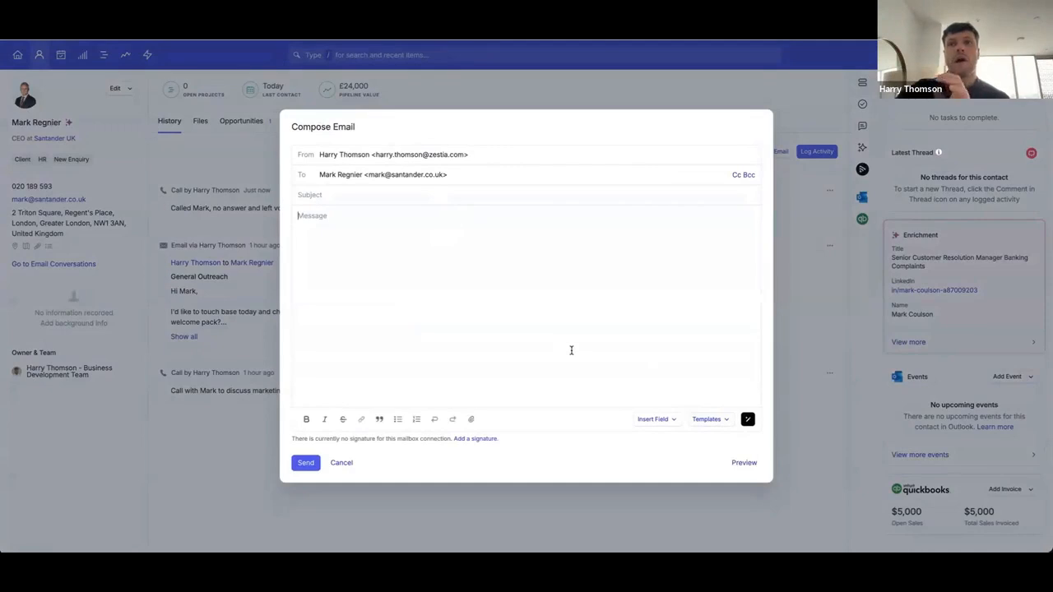
{"action": "left_click", "coordinate": [705, 419]}
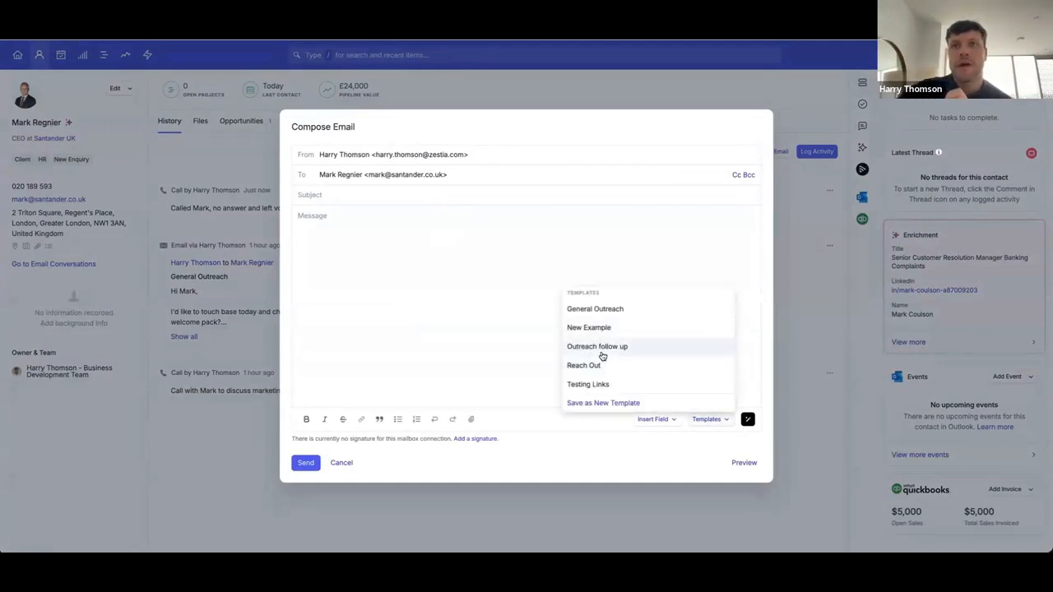
{"action": "left_click", "coordinate": [601, 352]}
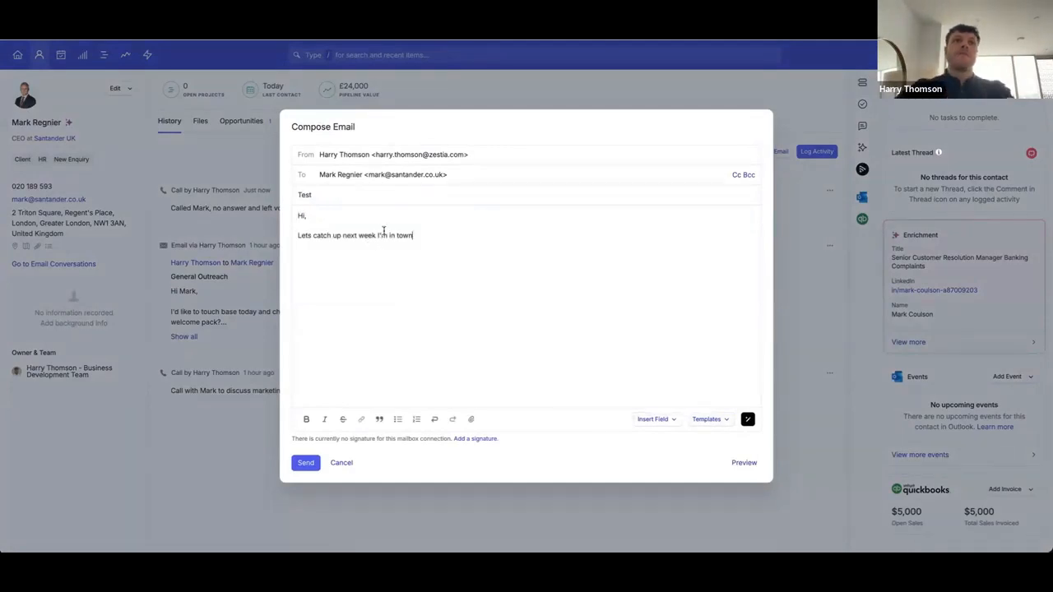
- Add the sign-off "Many thanks," with the sender's first name on the line below it in the email body
{"action": "type", "text": "nty"}
{"action": "type", "text": "ny thanks,"}
{"action": "key", "text": "shift+Return"}
{"action": "type", "text": "NHar"}
{"action": "key", "text": "Tab"}
{"action": "left_click", "coordinate": [313, 264]}
{"action": "key", "text": "BackSpace"}
{"action": "key", "text": "BackSpace"}
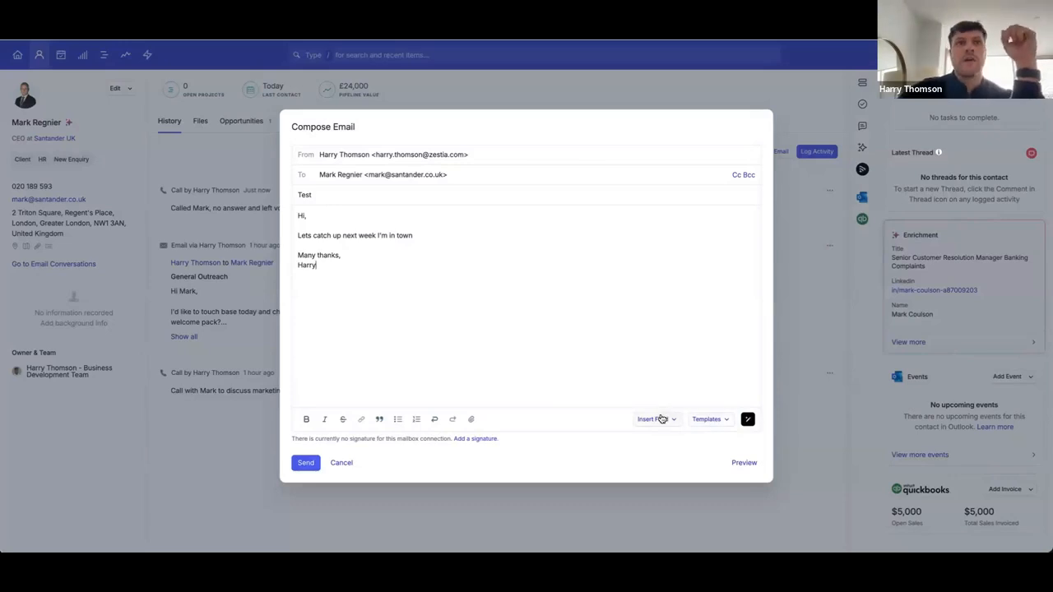
- Insert the contact's First Name merge field after "Hi" in the email greeting
{"action": "left_click", "coordinate": [298, 216]}
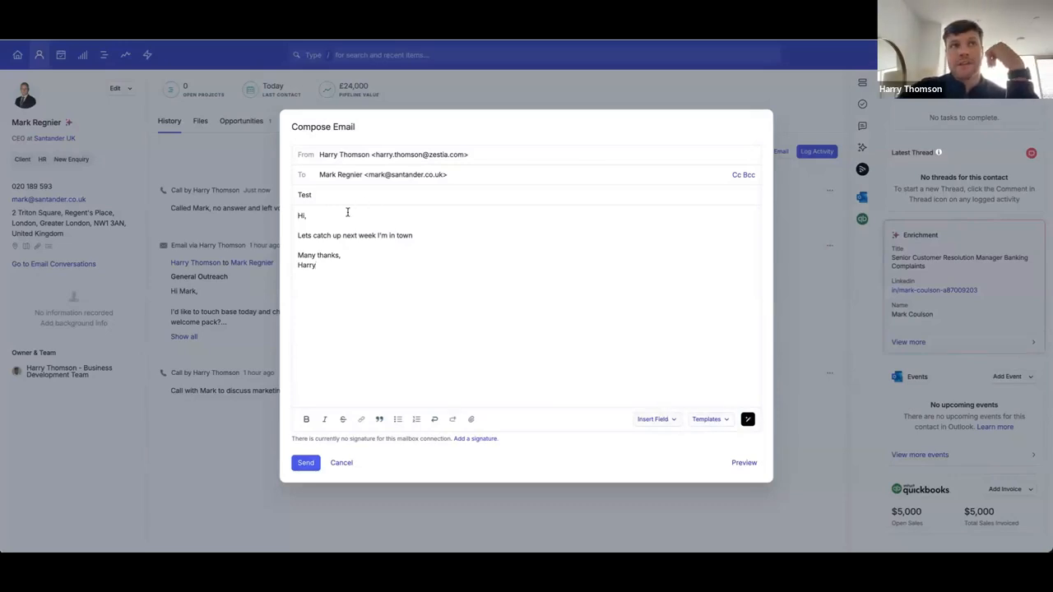
{"action": "left_click", "coordinate": [654, 421]}
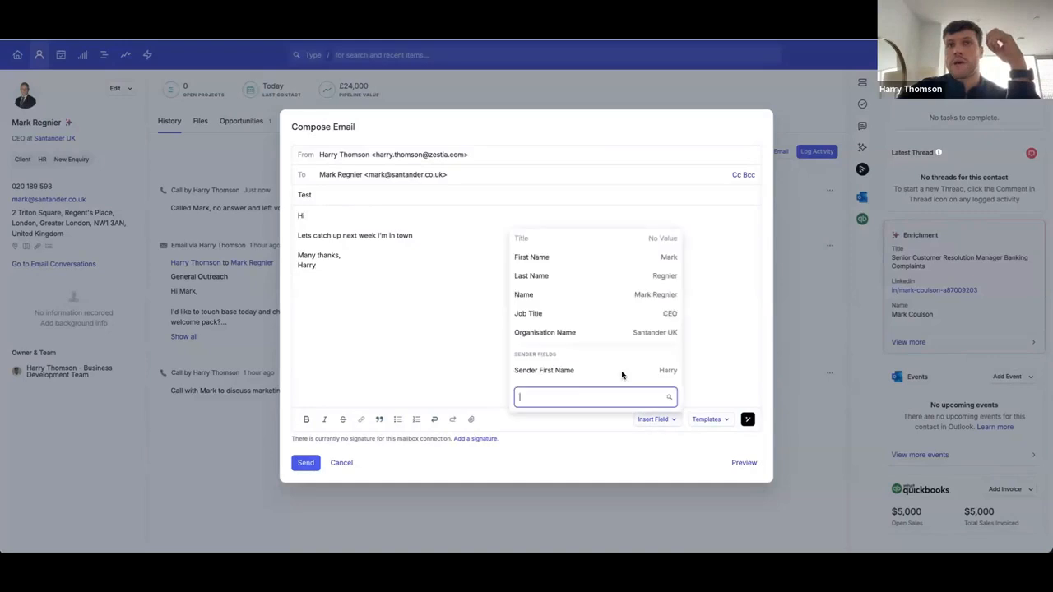
{"action": "left_click", "coordinate": [568, 264]}
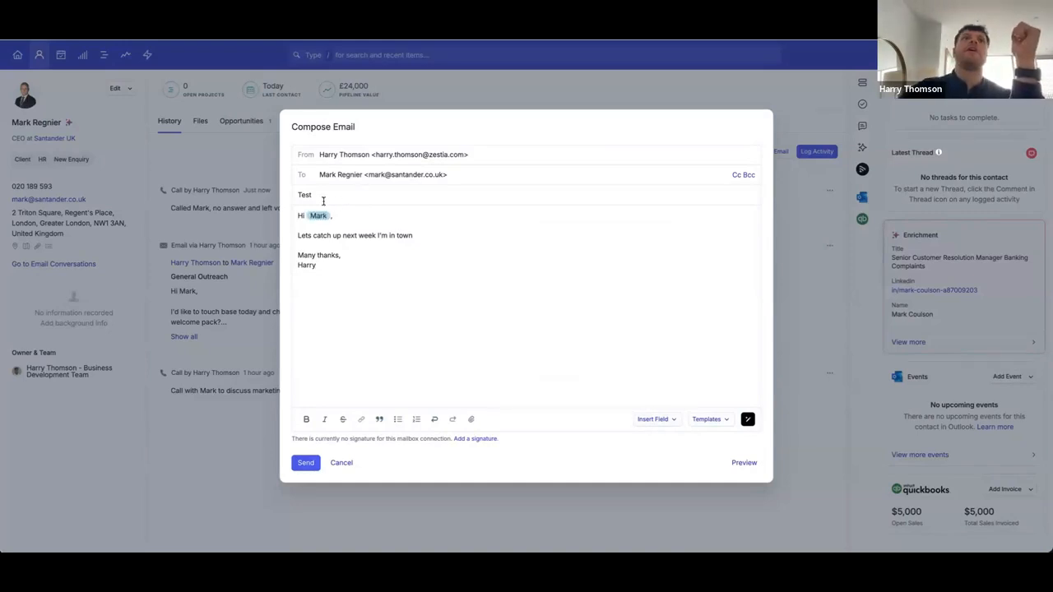
- Replace the email subject with "Meeting next week" and send the email
{"action": "double_click", "coordinate": [323, 196]}
{"action": "key", "text": "BackSpace"}
{"action": "type", "text": "Me"}
{"action": "type", "text": "xgt we"}
{"action": "type", "text": "eek"}
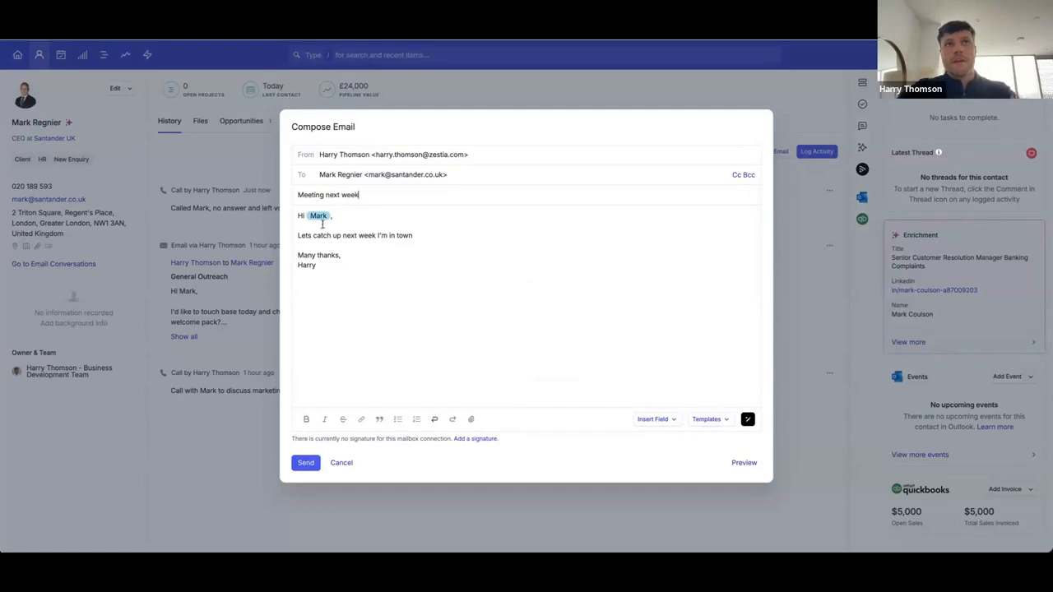
{"action": "left_click", "coordinate": [305, 462]}
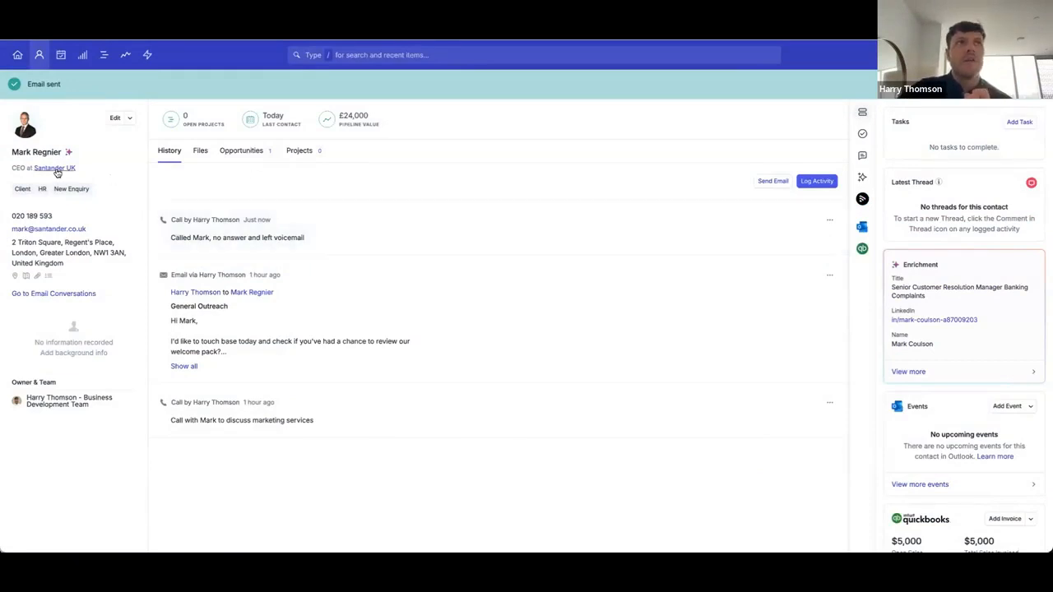
- Return to the Santander UK record and examine its full enrichment details, including company, financial and tag information
{"action": "mouse_move", "coordinate": [57, 171]}
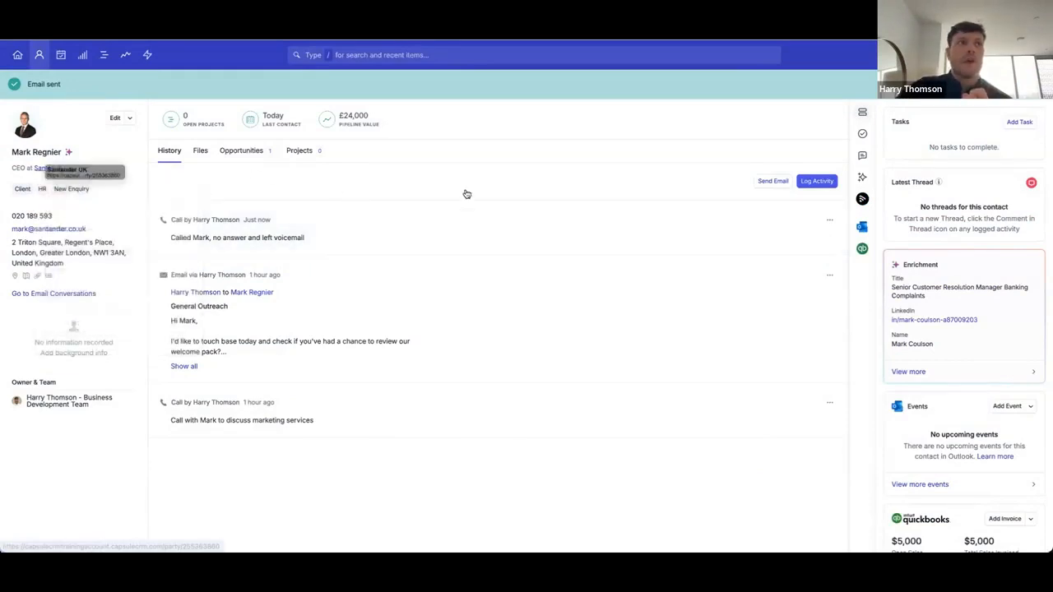
{"action": "left_click", "coordinate": [48, 168]}
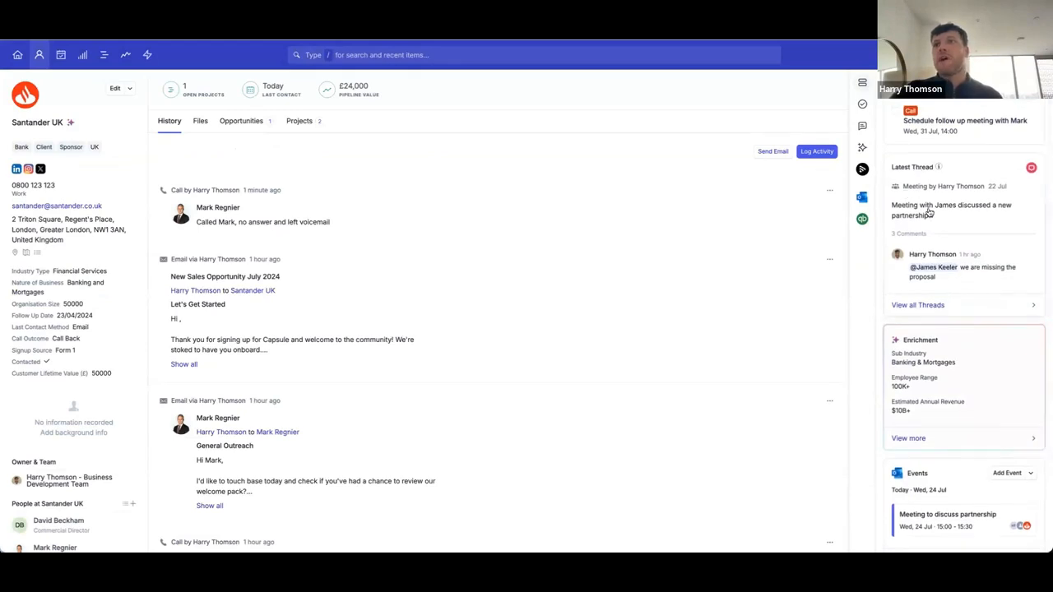
{"action": "left_click", "coordinate": [862, 148]}
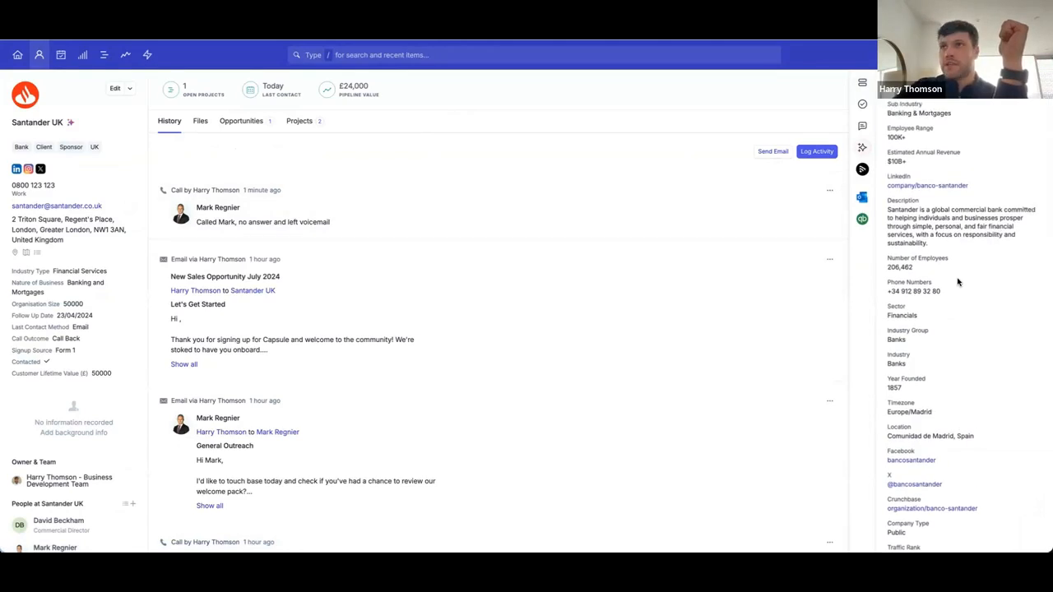
{"action": "scroll", "coordinate": [956, 281], "scroll_direction": "down", "scroll_amount": 4}
{"action": "scroll", "coordinate": [956, 281], "scroll_direction": "down", "scroll_amount": 2}
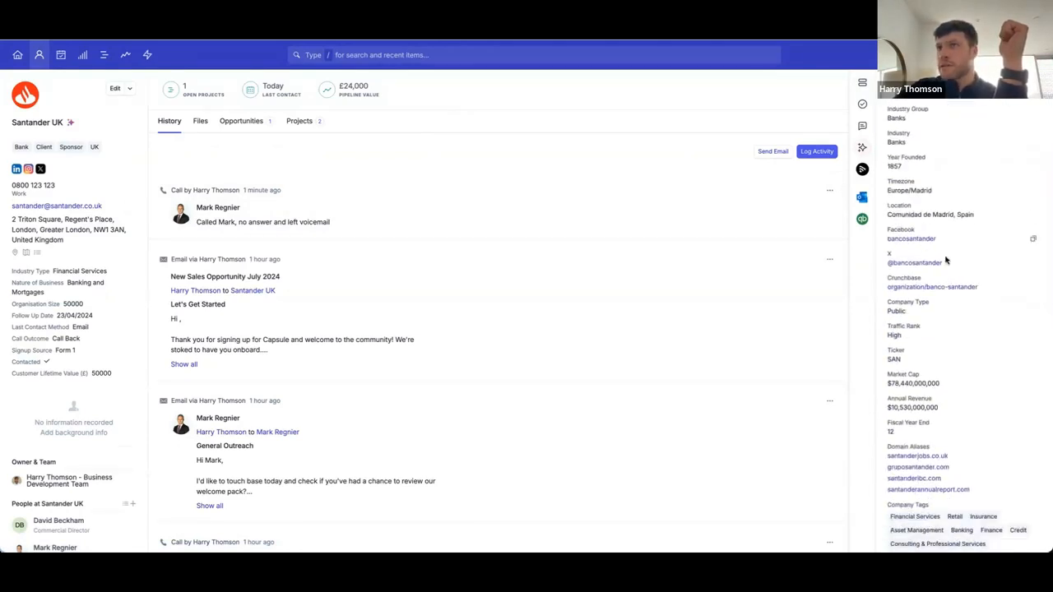
{"action": "scroll", "coordinate": [941, 270], "scroll_direction": "down", "scroll_amount": 4}
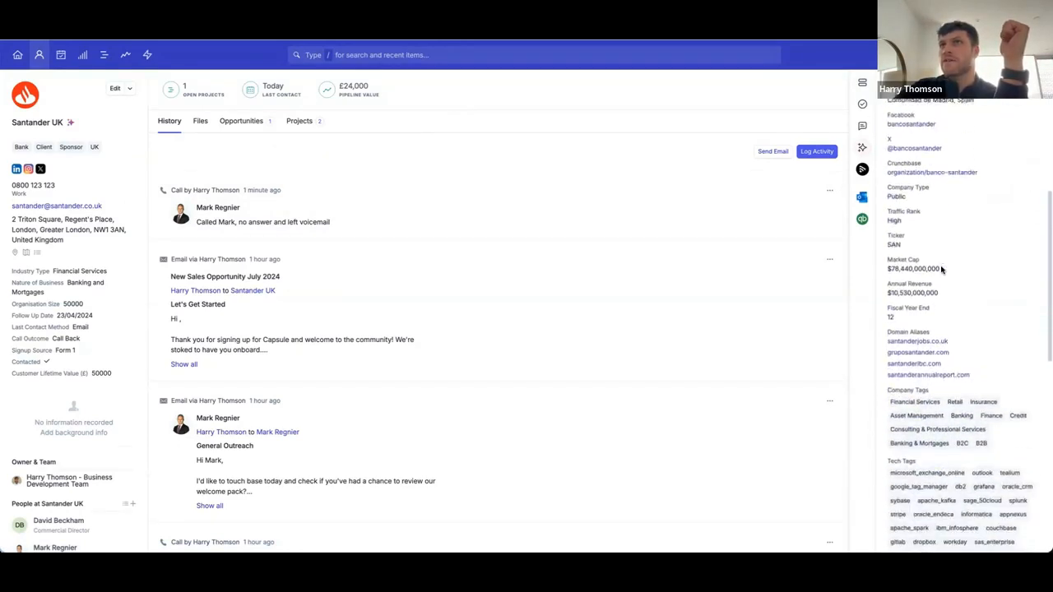
- Look through the company tags, tech tags and company details in Santander UK's enrichment data
{"action": "scroll", "coordinate": [942, 270], "scroll_direction": "down", "scroll_amount": 4}
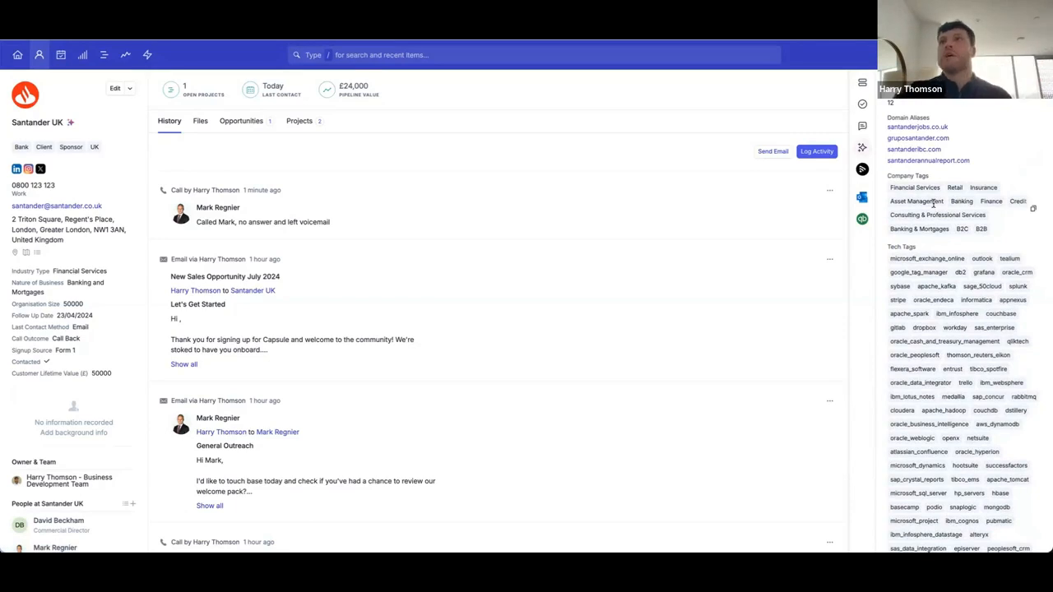
{"action": "scroll", "coordinate": [932, 201], "scroll_direction": "up", "scroll_amount": 7}
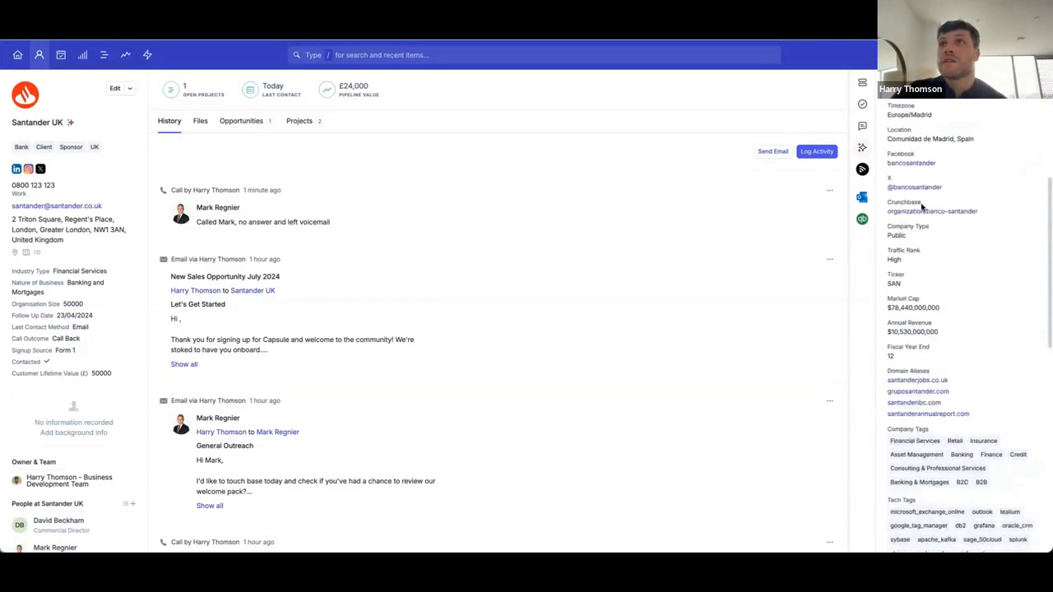
{"action": "scroll", "coordinate": [882, 177], "scroll_direction": "up", "scroll_amount": 3}
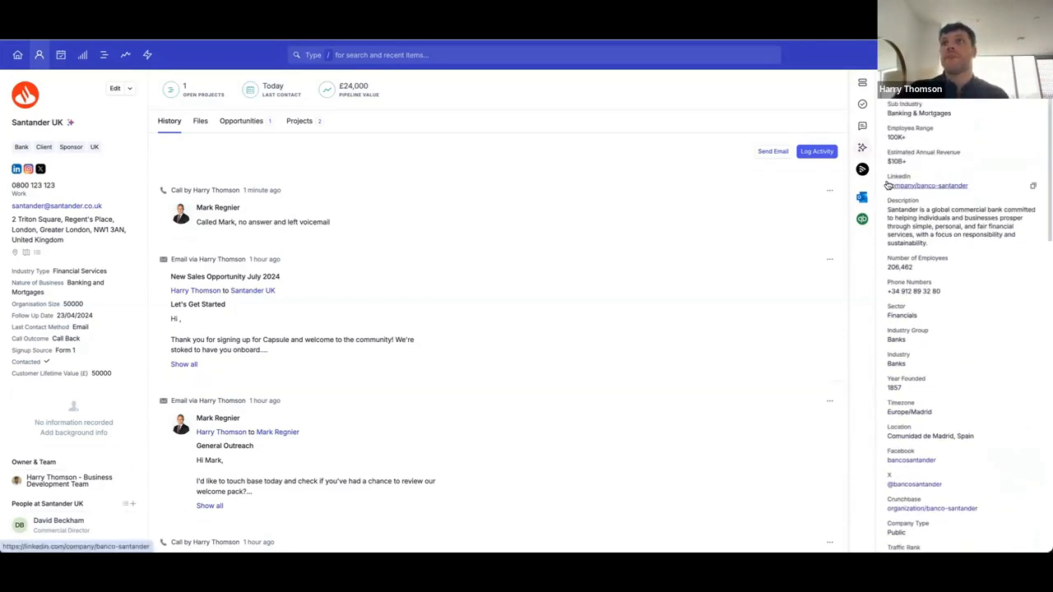
- Check Santander UK's Outlook event "Meeting to discuss partnership" and its QuickBooks invoices
{"action": "left_click", "coordinate": [862, 197]}
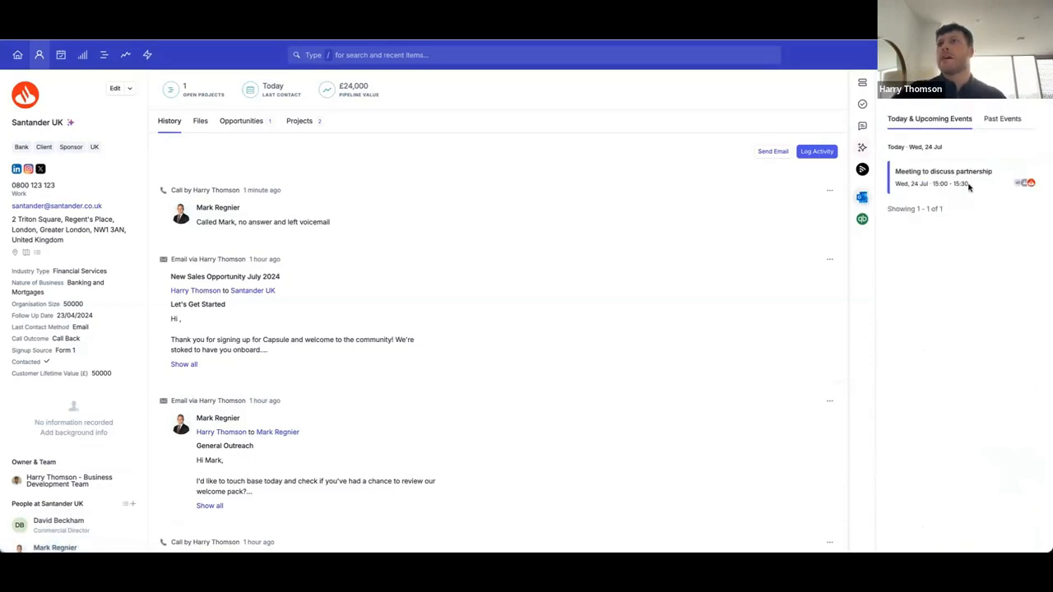
{"action": "mouse_move", "coordinate": [954, 169]}
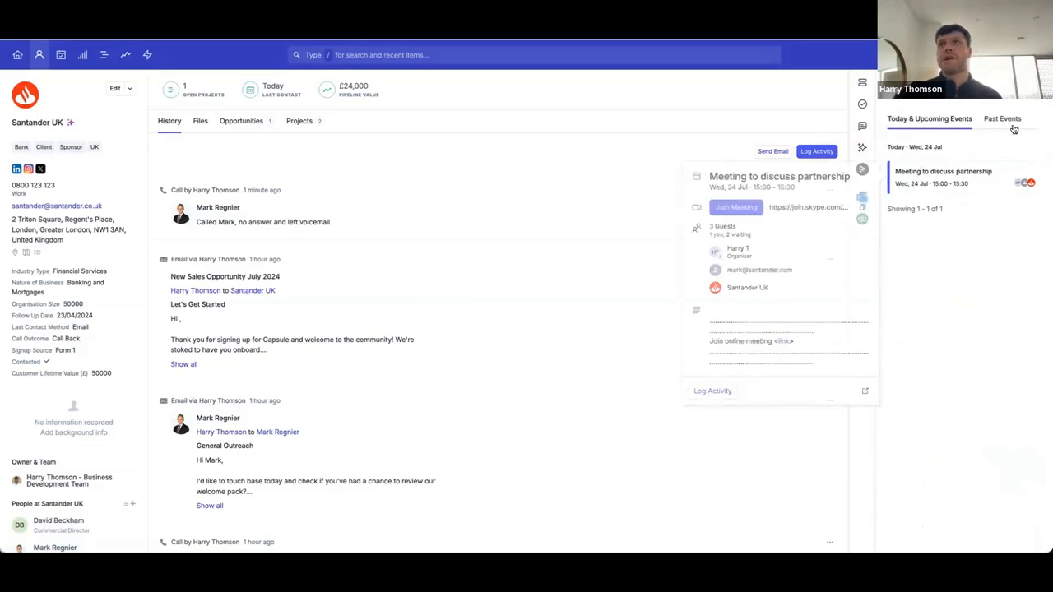
{"action": "left_click", "coordinate": [862, 220]}
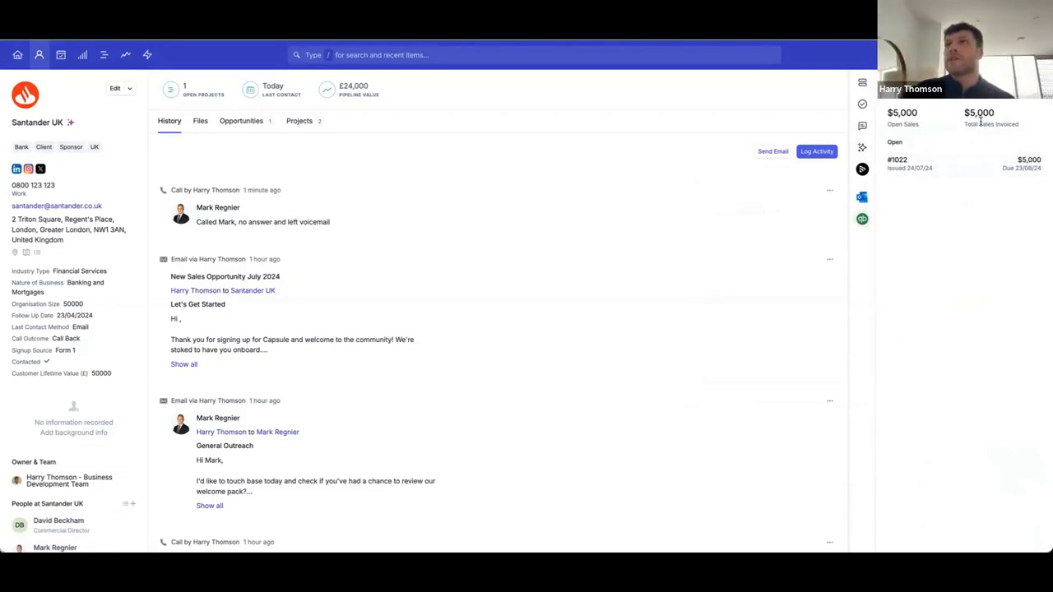
{"action": "mouse_move", "coordinate": [997, 171]}
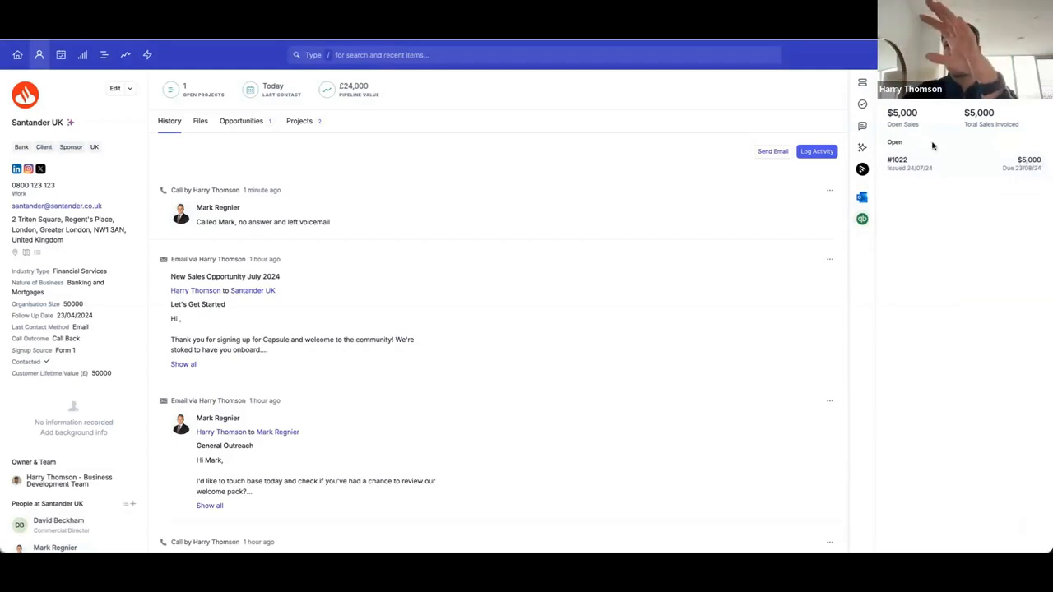
- Open the opportunity "New Sales Opportunity July 2024" from Santander UK's opportunities
{"action": "left_click", "coordinate": [247, 122]}
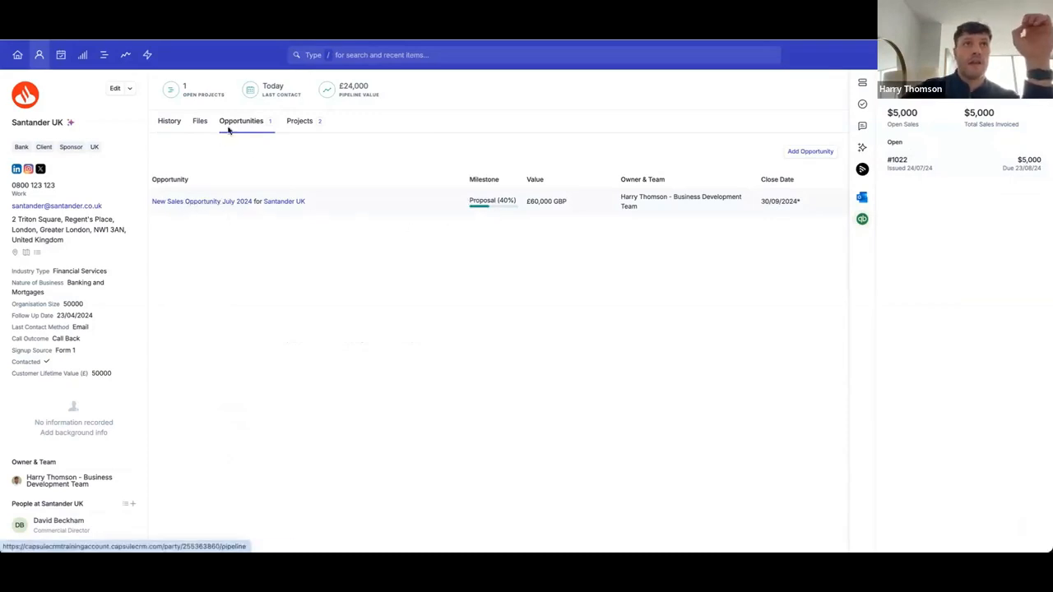
{"action": "left_click", "coordinate": [180, 207]}
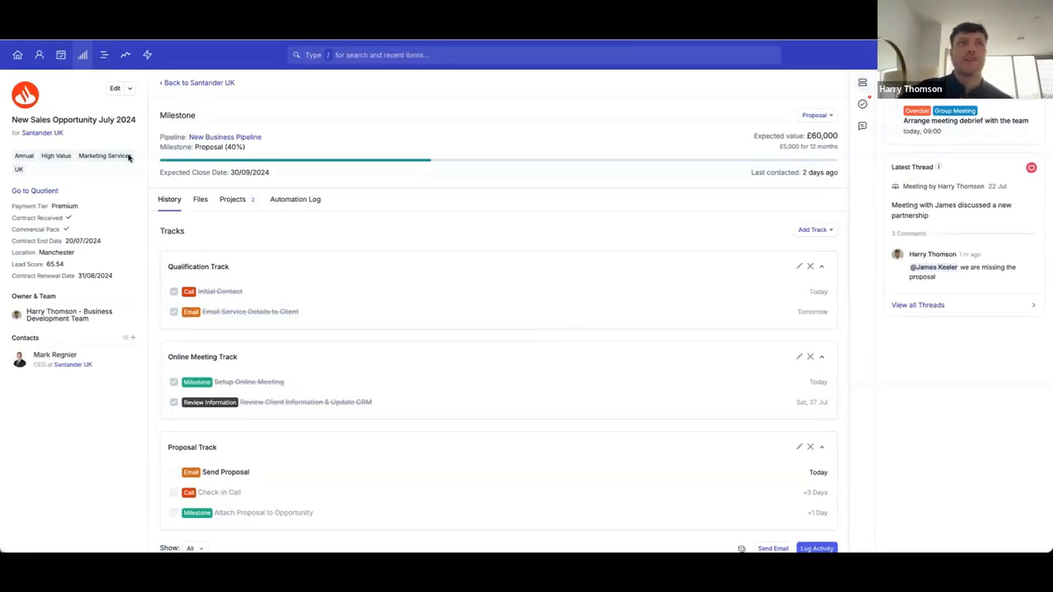
- Open the Sales Pipeline board and check how its projected and total values are calculated
{"action": "left_click", "coordinate": [82, 54]}
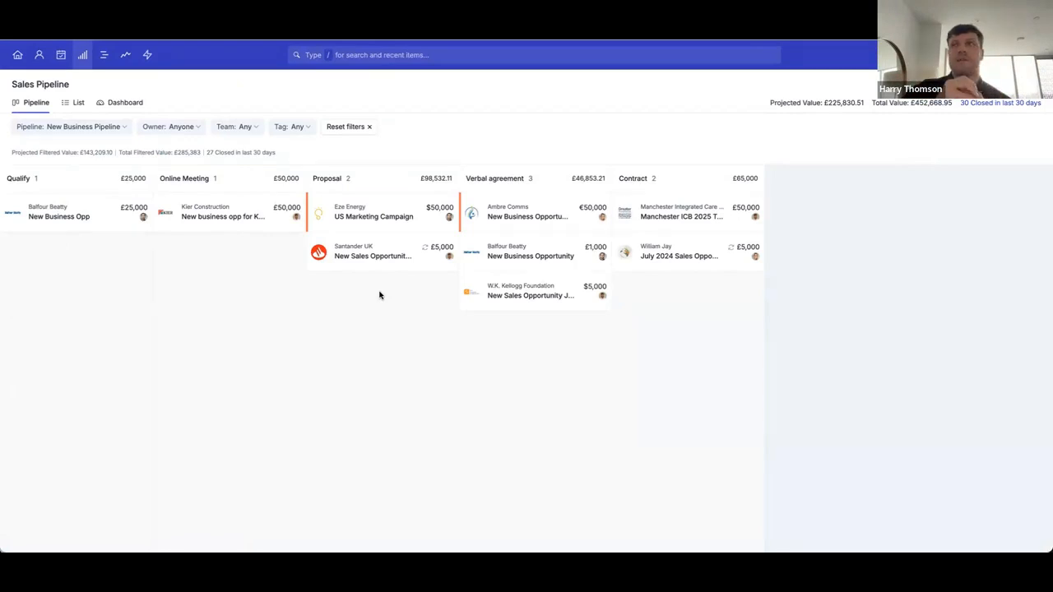
{"action": "mouse_move", "coordinate": [819, 105]}
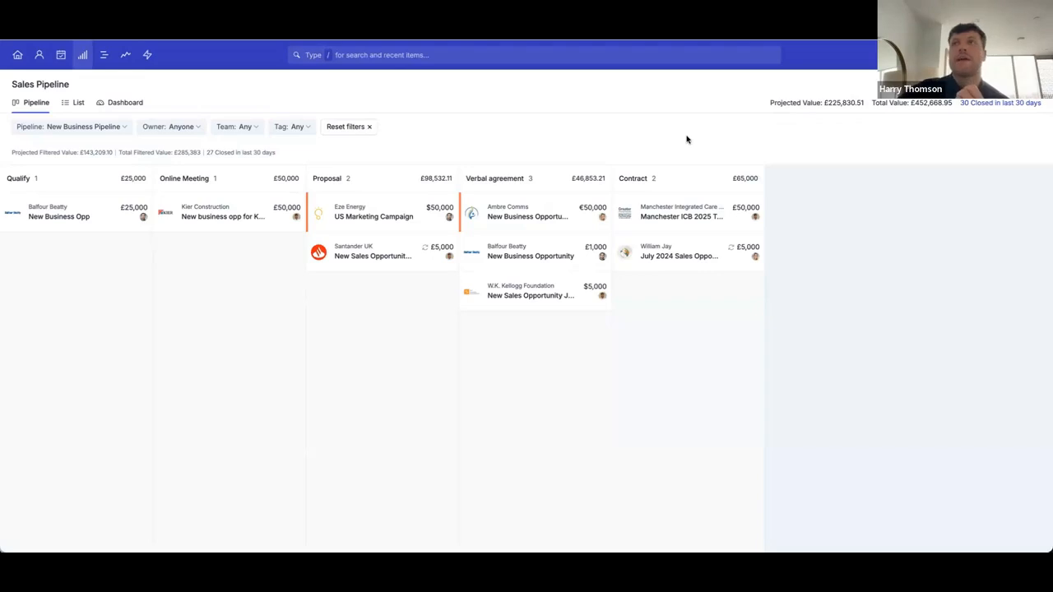
{"action": "mouse_move", "coordinate": [901, 107]}
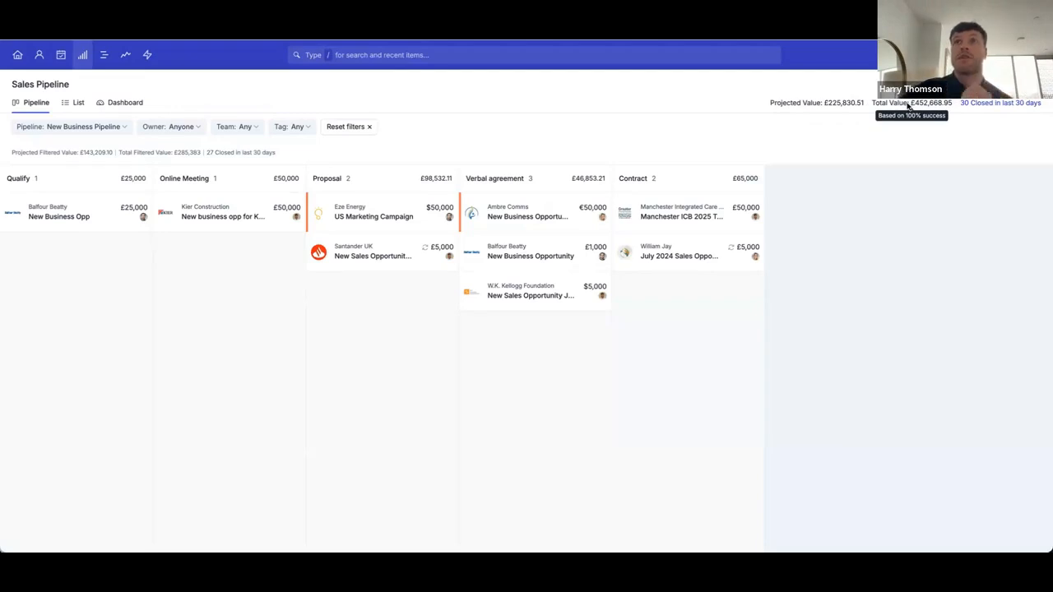
- View the Up Sell Pipeline on the sales board and switch back to the New Business Pipeline
{"action": "left_click", "coordinate": [74, 129]}
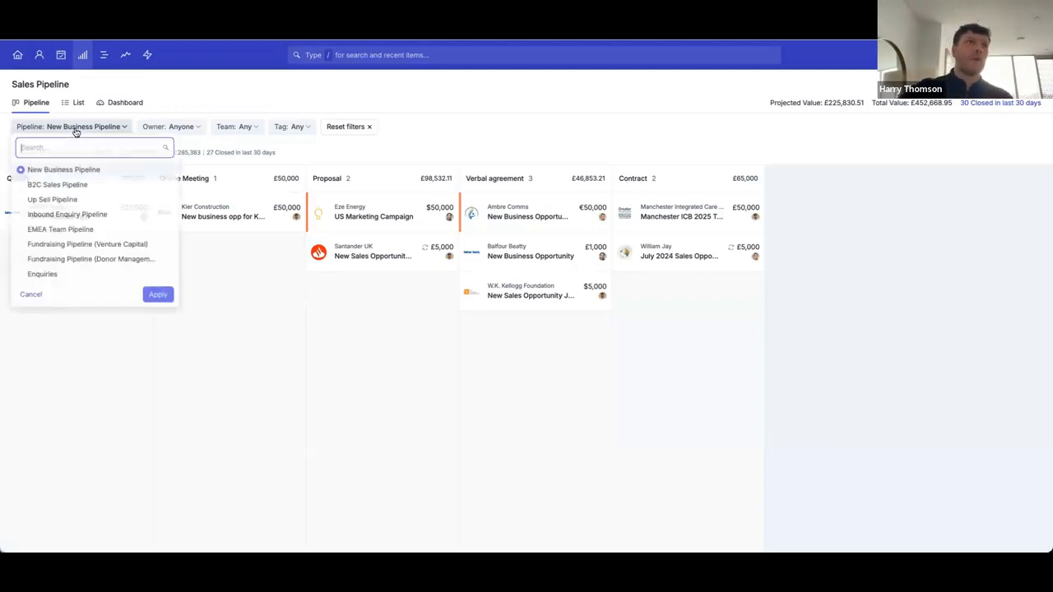
{"action": "left_click", "coordinate": [52, 202]}
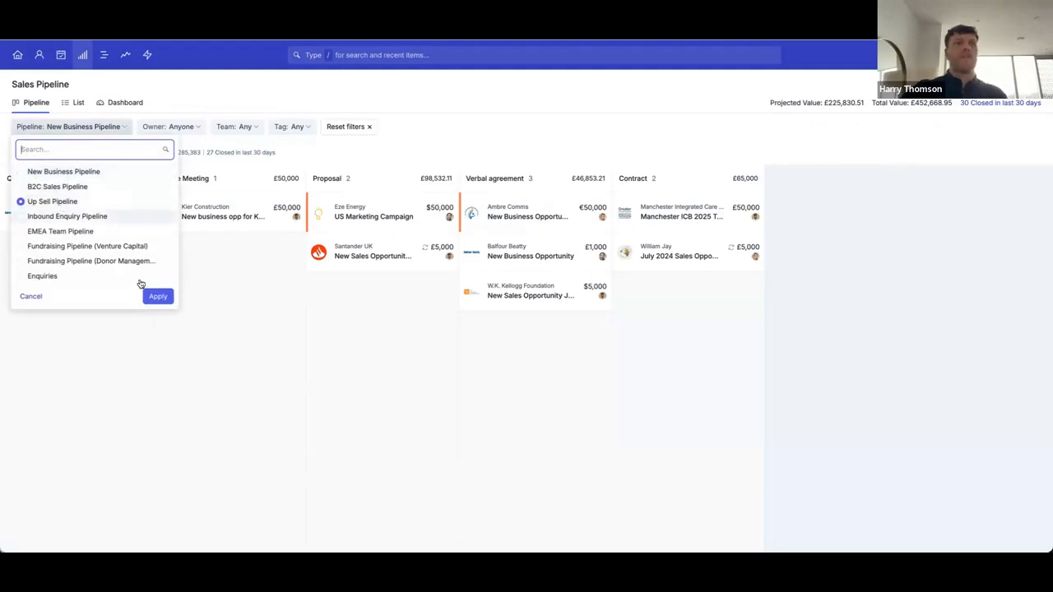
{"action": "left_click", "coordinate": [156, 296]}
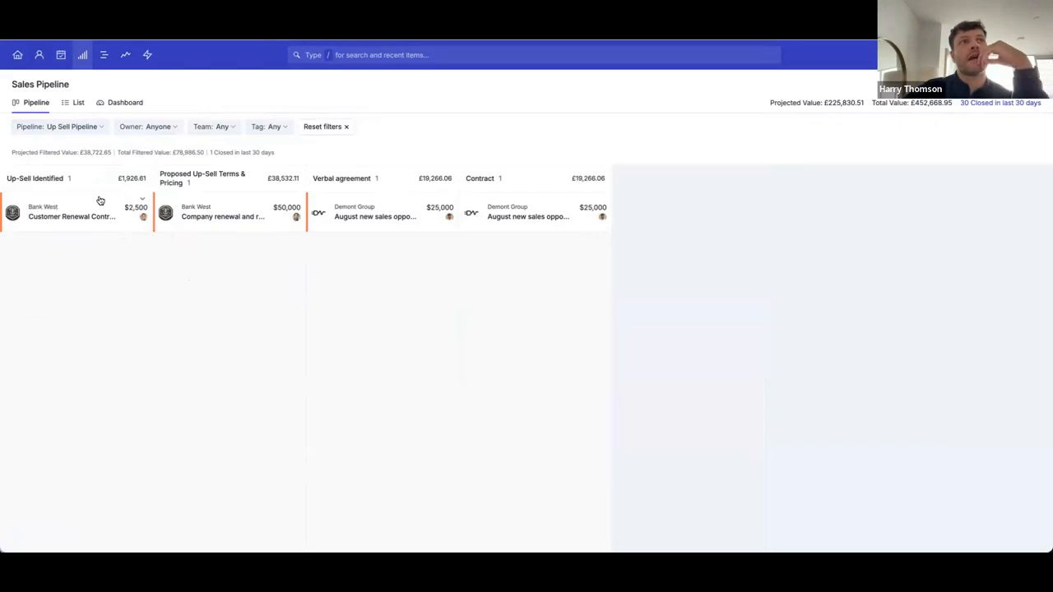
{"action": "left_click", "coordinate": [73, 128]}
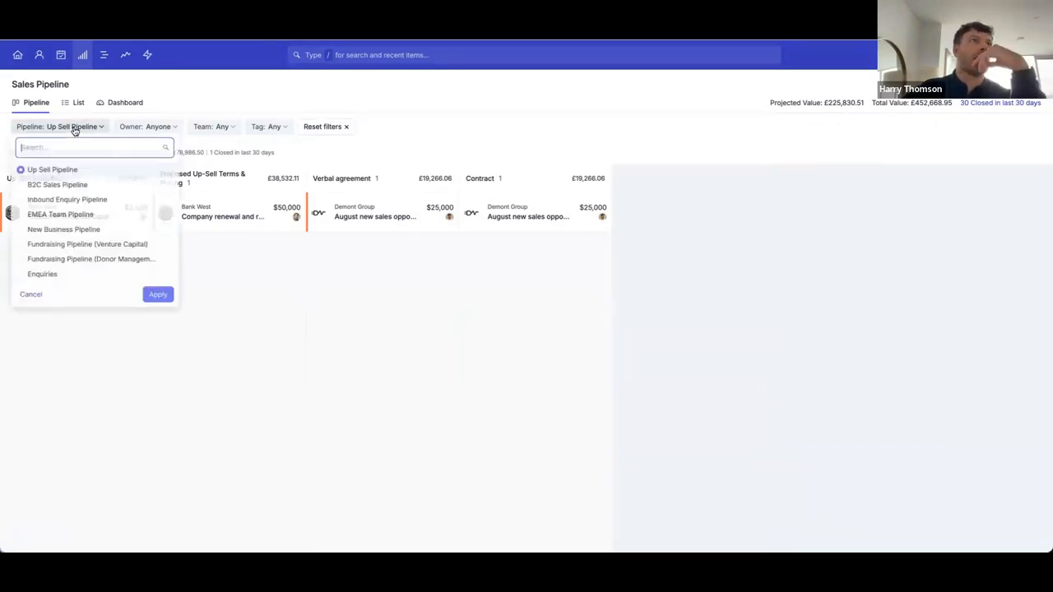
{"action": "left_click", "coordinate": [74, 231]}
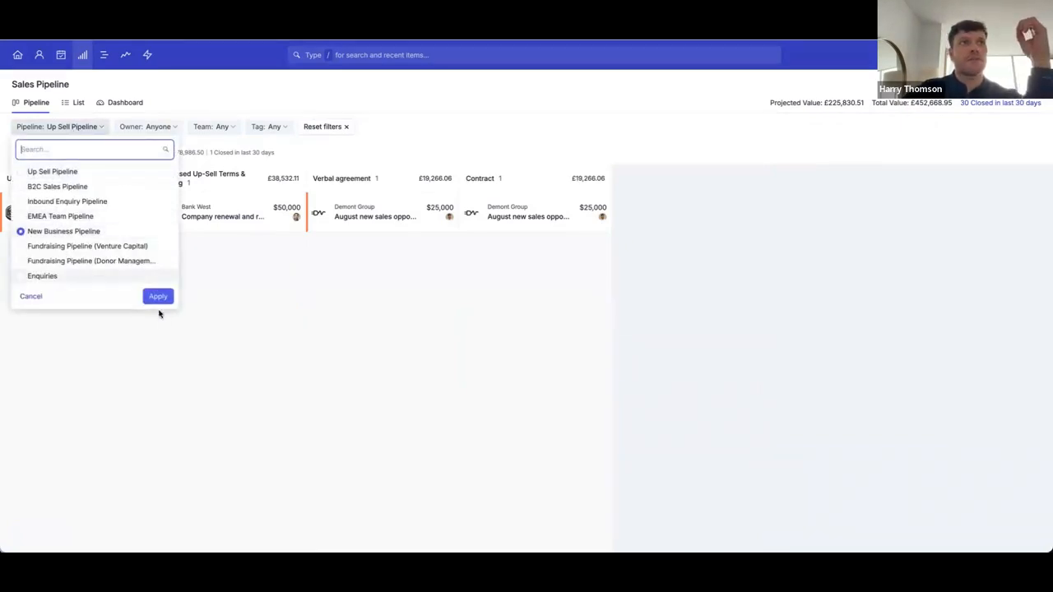
{"action": "left_click", "coordinate": [160, 301]}
{"action": "left_click", "coordinate": [160, 301]}
{"action": "left_click", "coordinate": [159, 301]}
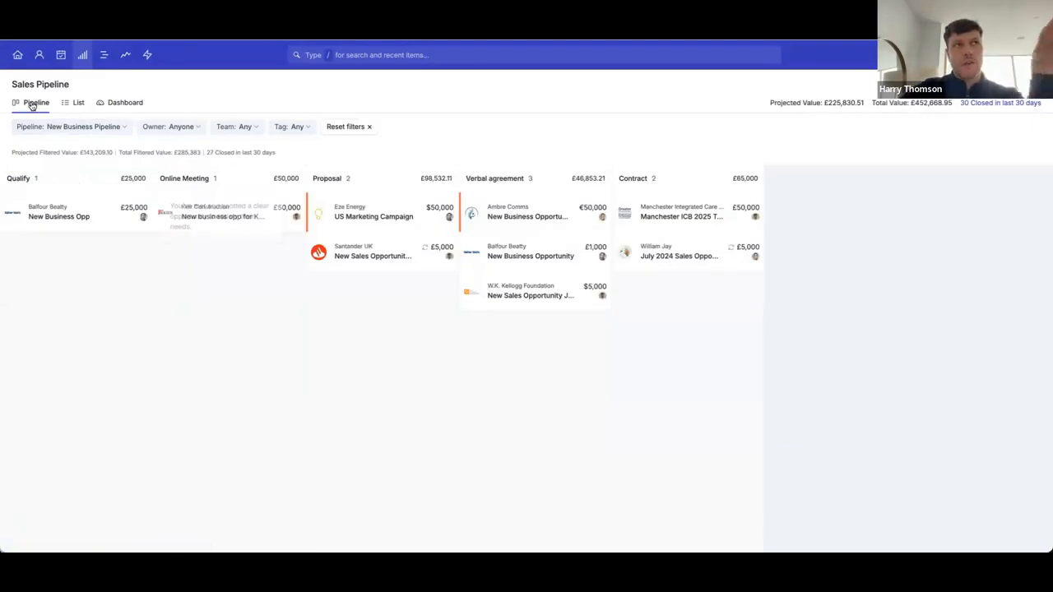
- Show the sales opportunities as a list and add the custom field Signed Contract as a column
{"action": "left_click", "coordinate": [74, 102]}
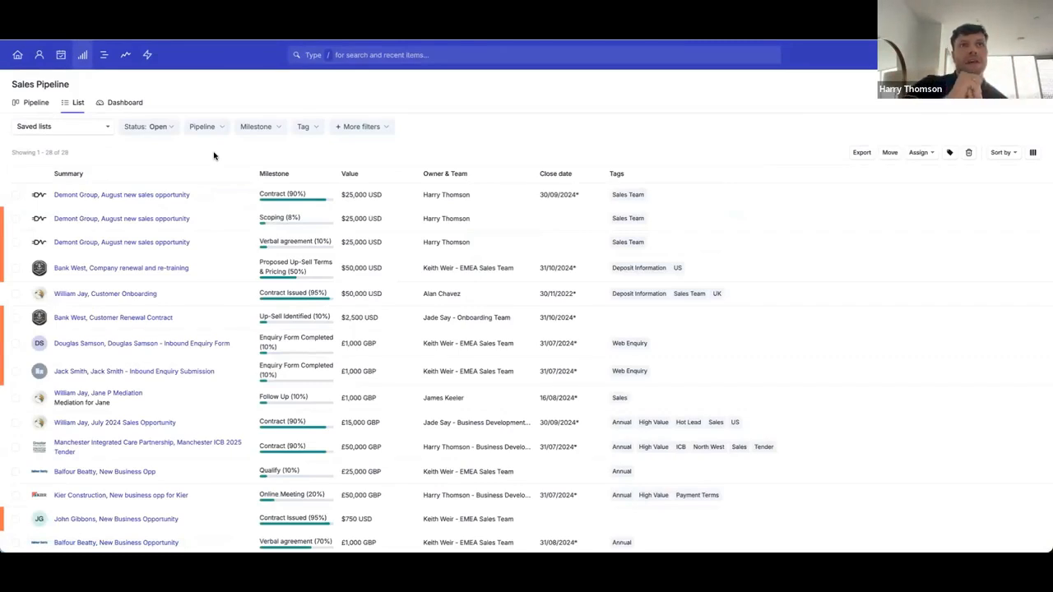
{"action": "left_click", "coordinate": [1032, 153]}
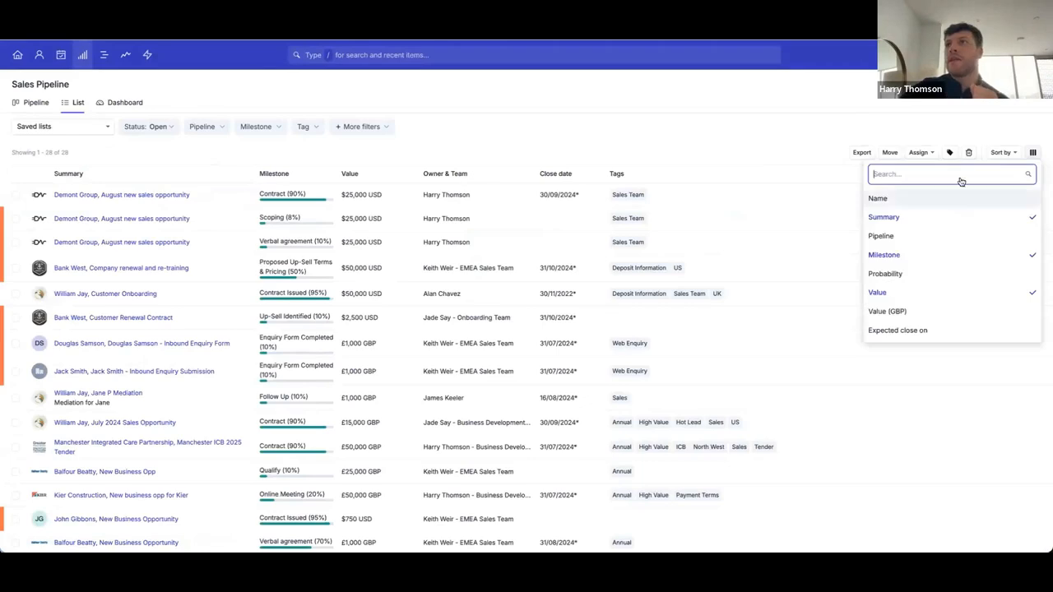
{"action": "type", "text": "contrast"}
{"action": "key", "text": "BackSpace"}
{"action": "key", "text": "BackSpace"}
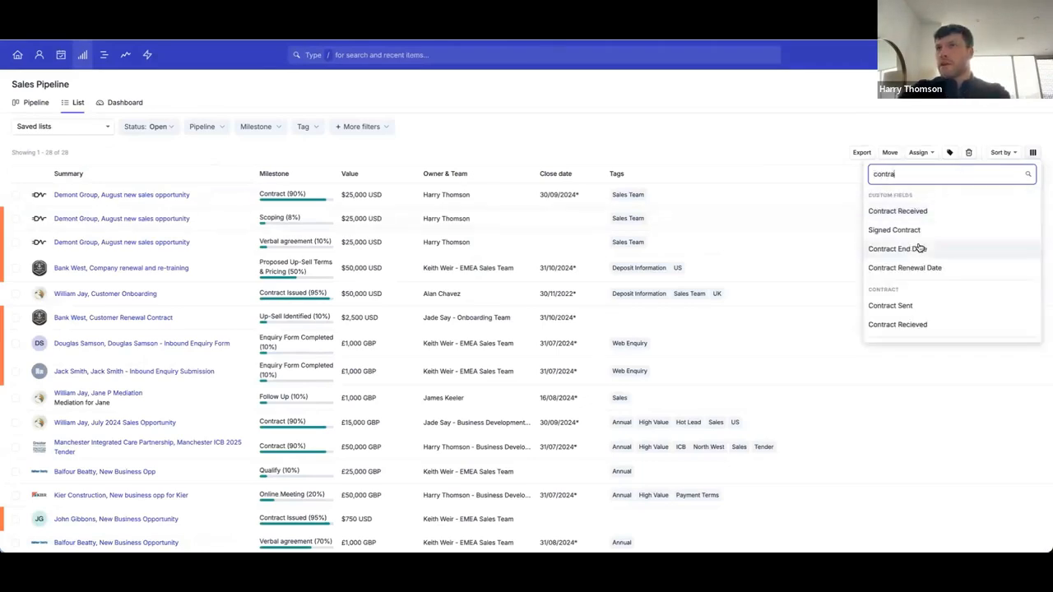
{"action": "left_click", "coordinate": [897, 230]}
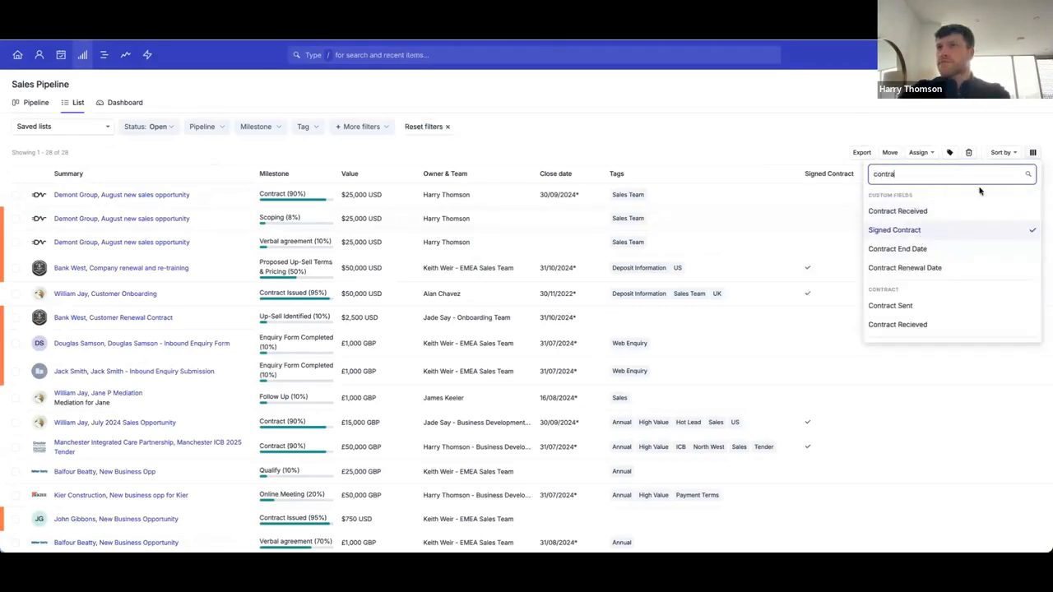
{"action": "left_click", "coordinate": [1032, 153]}
- Add the Updated on and Added on columns to the opportunities list
{"action": "left_click", "coordinate": [1033, 153]}
{"action": "scroll", "coordinate": [938, 251], "scroll_direction": "down", "scroll_amount": 4}
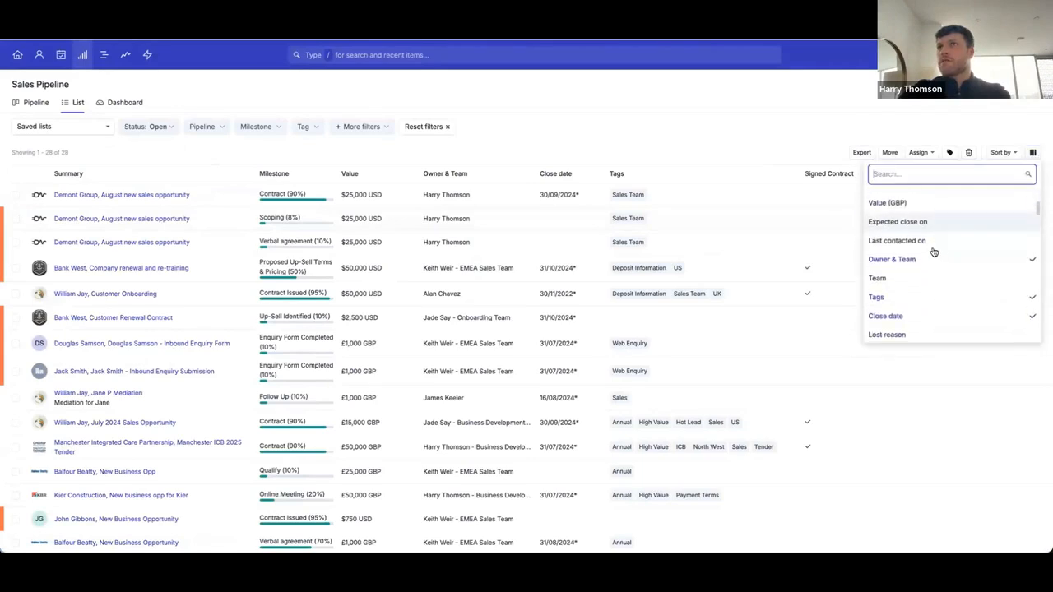
{"action": "scroll", "coordinate": [901, 291], "scroll_direction": "down", "scroll_amount": 3}
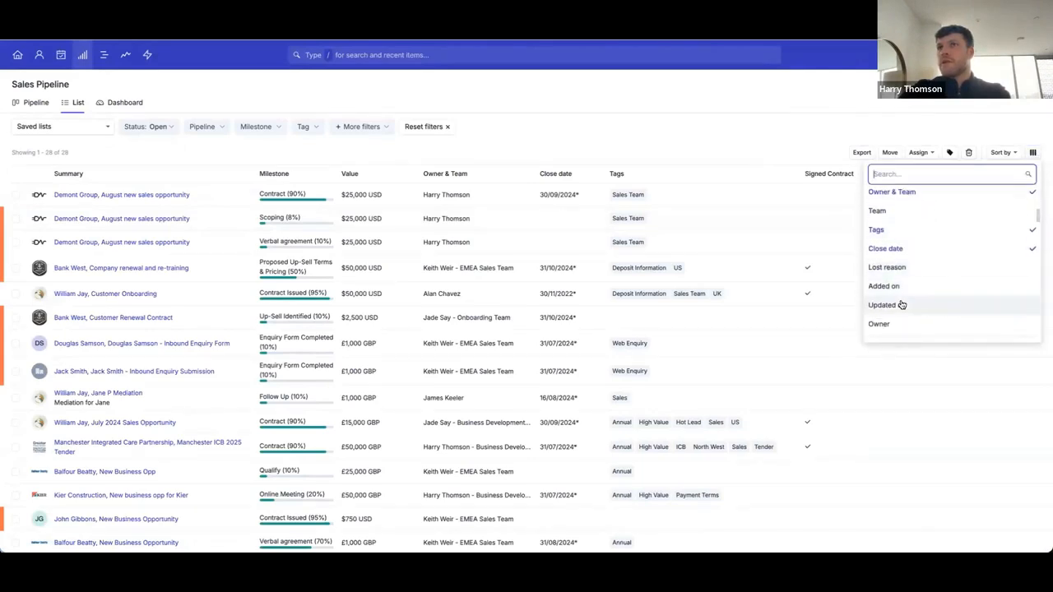
{"action": "left_click", "coordinate": [900, 304]}
{"action": "left_click", "coordinate": [883, 286]}
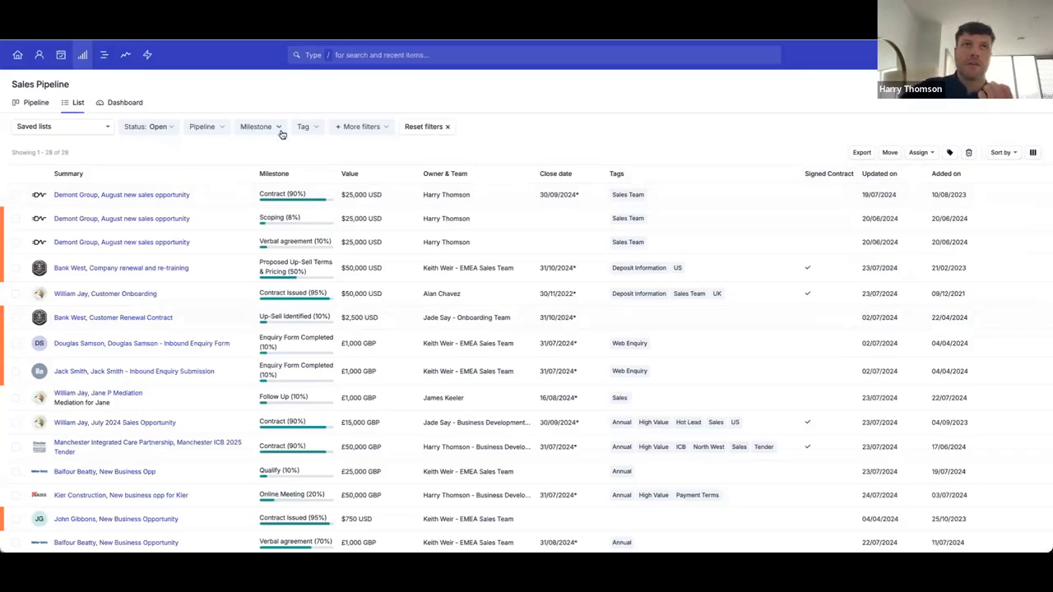
- Filter the open opportunities to those with Signed Contract set to Yes
{"action": "left_click", "coordinate": [360, 130]}
{"action": "type", "text": "sign"}
{"action": "left_click", "coordinate": [374, 185]}
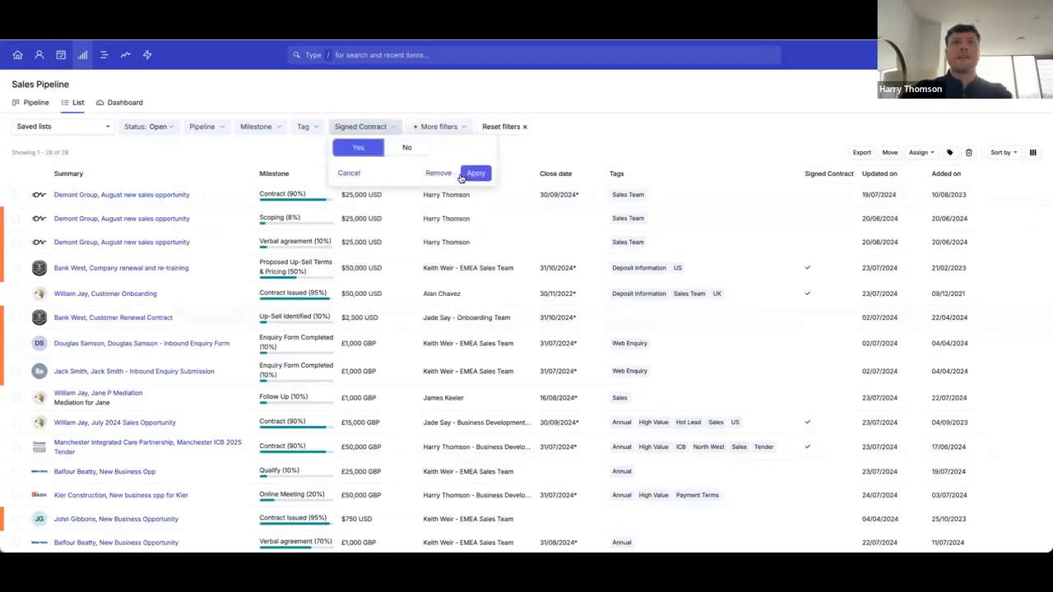
{"action": "left_click", "coordinate": [474, 174]}
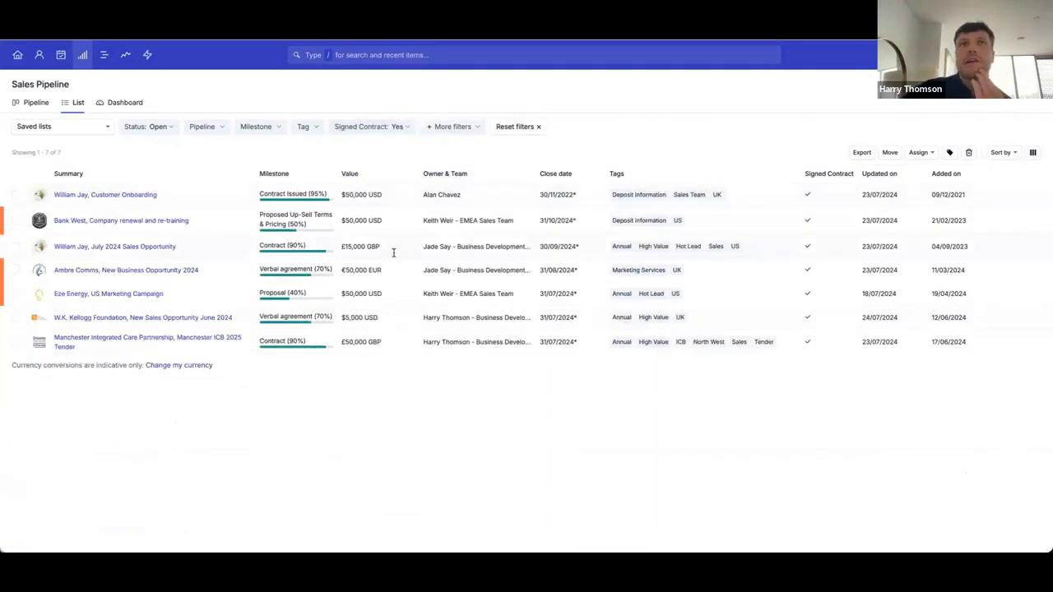
- Save the filtered opportunities as an unshared list named "Signed Contract"
{"action": "left_click", "coordinate": [68, 127]}
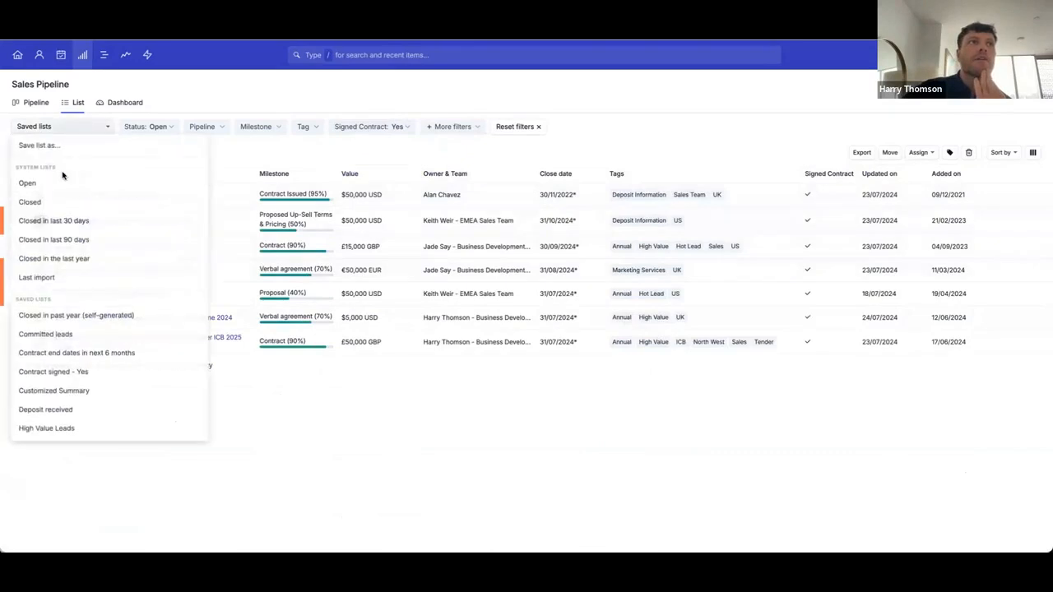
{"action": "left_click", "coordinate": [50, 146]}
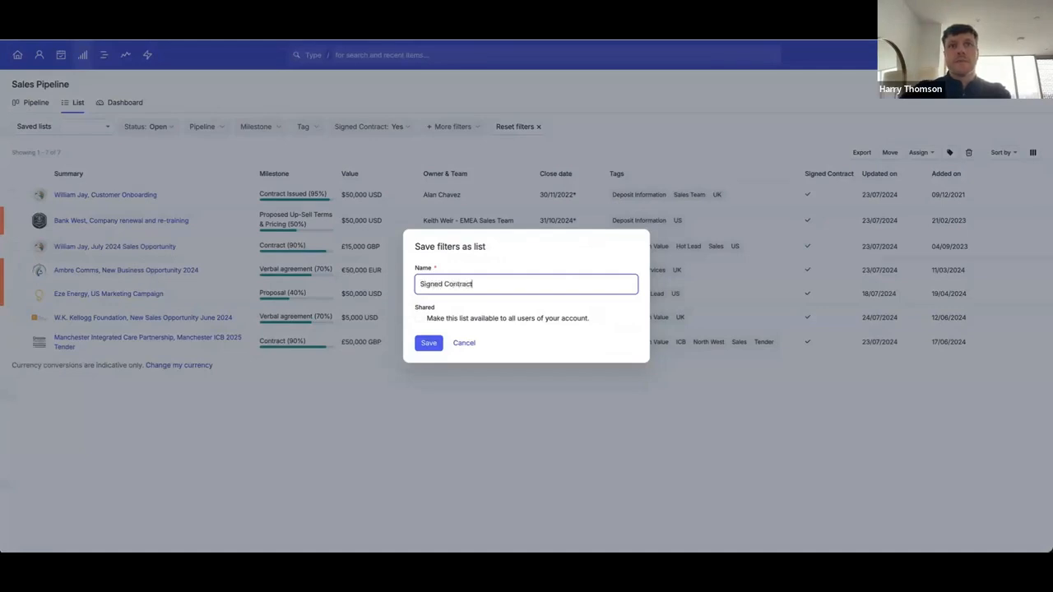
{"action": "left_click", "coordinate": [428, 342]}
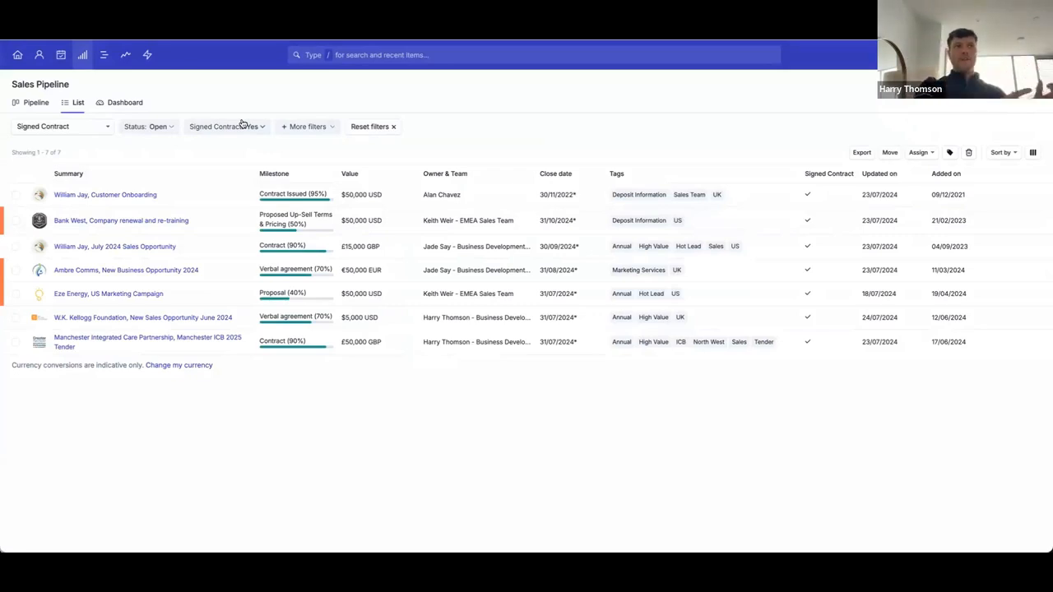
- Return to the pipeline board, open Santander UK's sales opportunity and examine its tags, tracks and activity history
{"action": "left_click", "coordinate": [36, 102]}
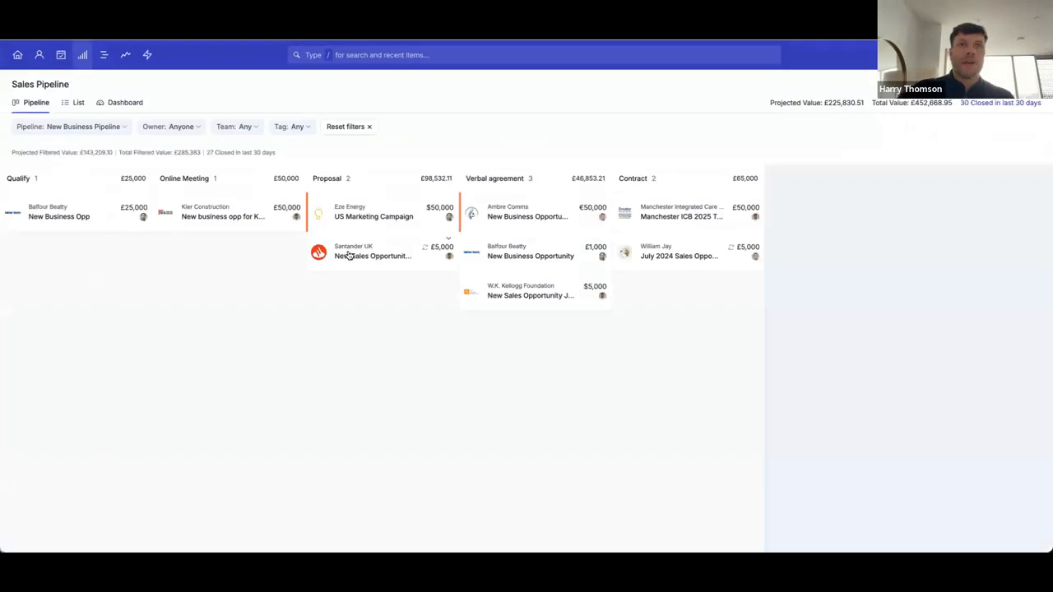
{"action": "left_click", "coordinate": [348, 256]}
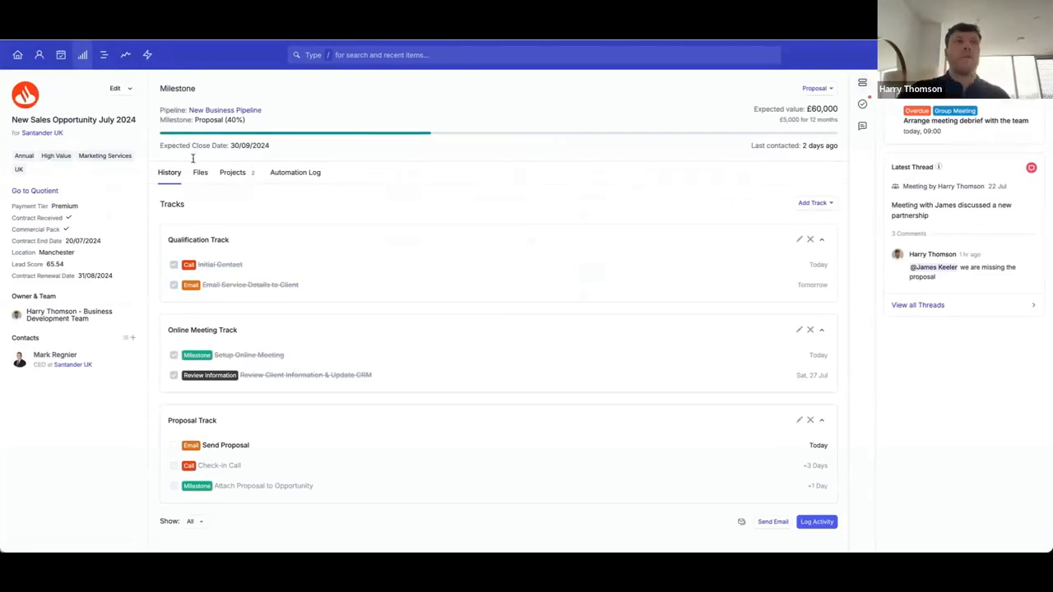
{"action": "mouse_move", "coordinate": [65, 173]}
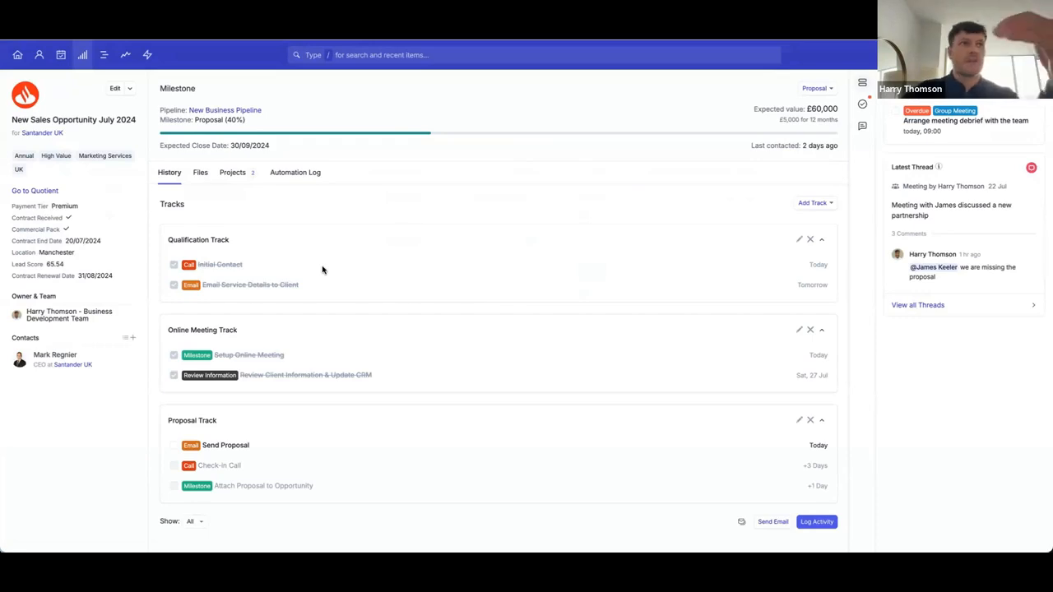
{"action": "scroll", "coordinate": [323, 270], "scroll_direction": "down", "scroll_amount": 2}
{"action": "scroll", "coordinate": [323, 270], "scroll_direction": "up", "scroll_amount": 2}
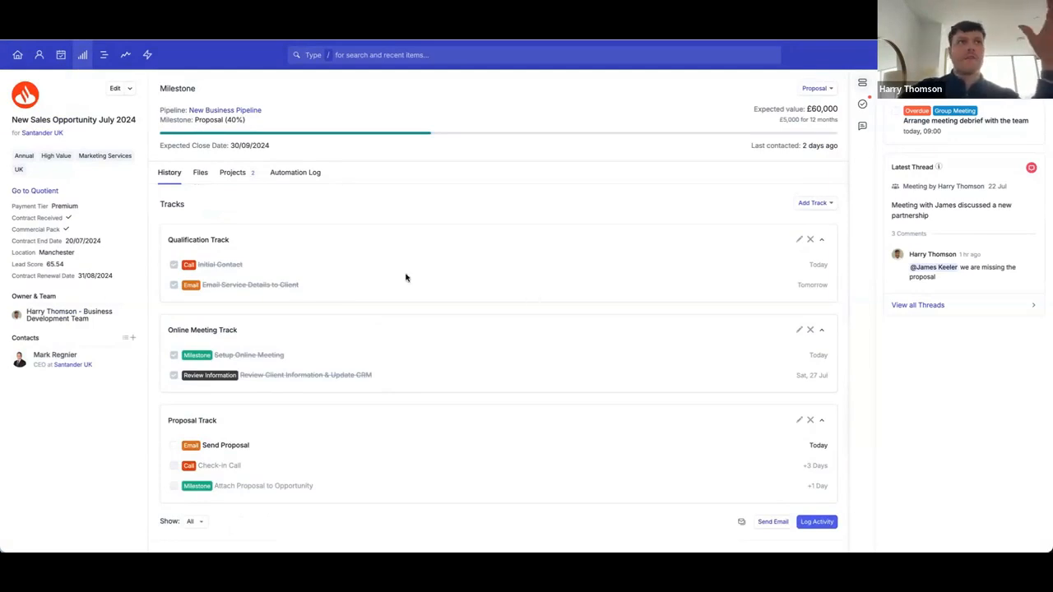
{"action": "scroll", "coordinate": [405, 277], "scroll_direction": "down", "scroll_amount": 3}
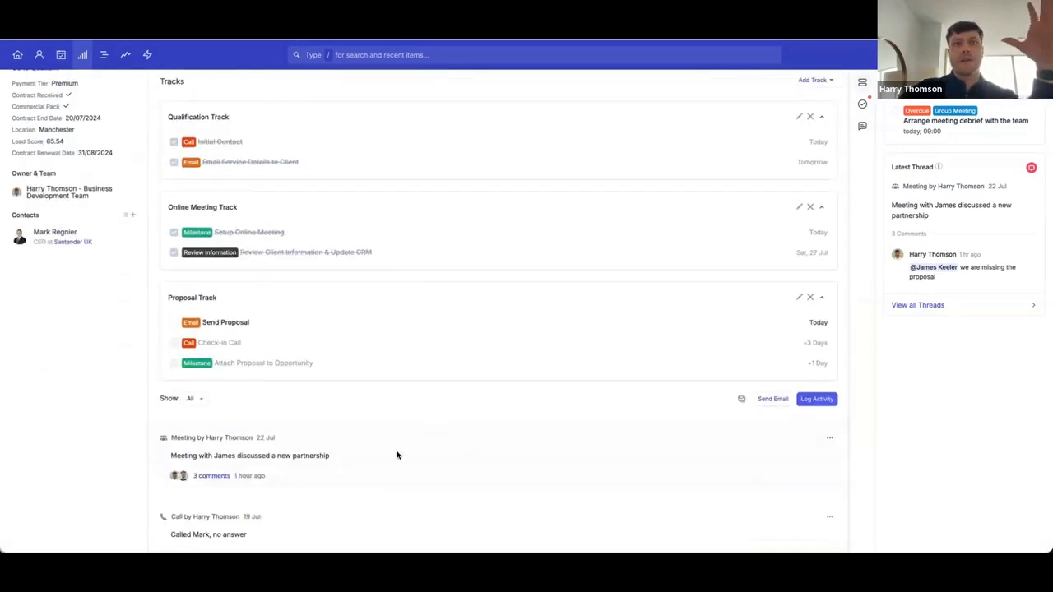
- Open the comment thread on the 22 Jul meeting and view who can be mentioned, leaving the comment empty
{"action": "left_click", "coordinate": [212, 475]}
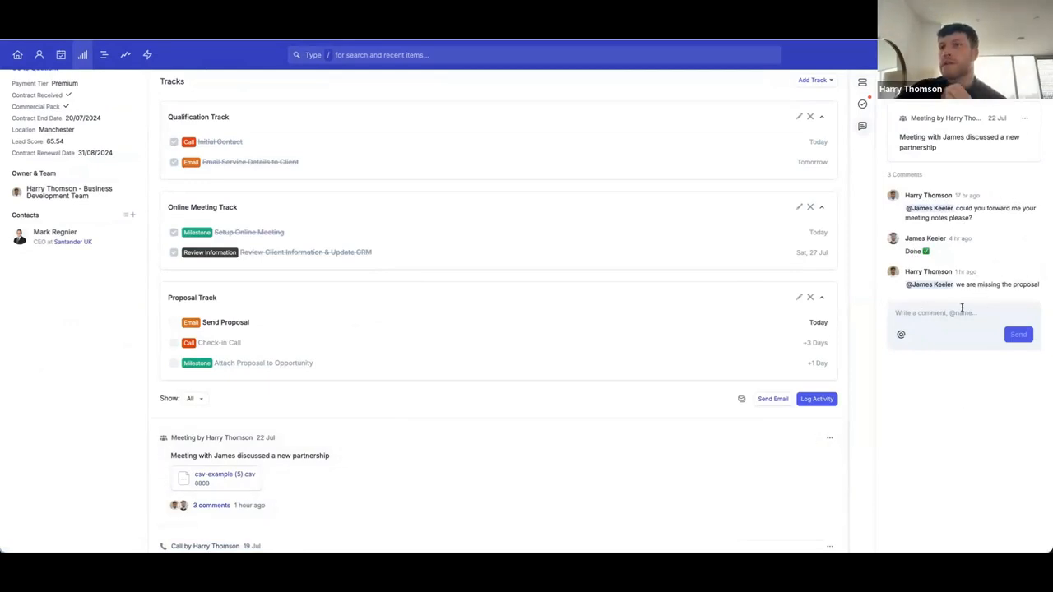
{"action": "left_click", "coordinate": [915, 350]}
{"action": "left_click", "coordinate": [901, 335]}
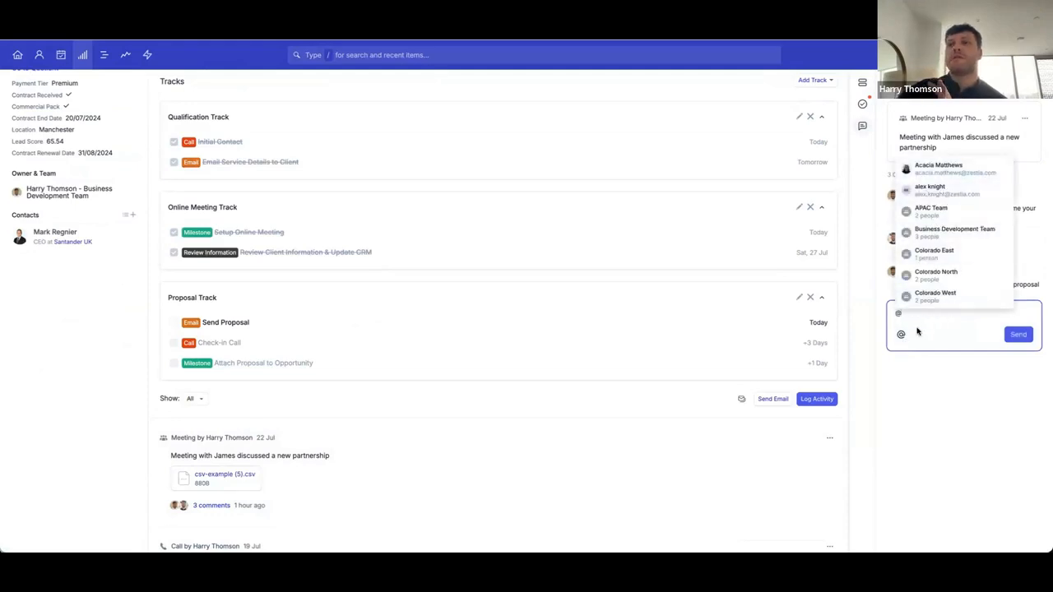
{"action": "key", "text": "BackSpace"}
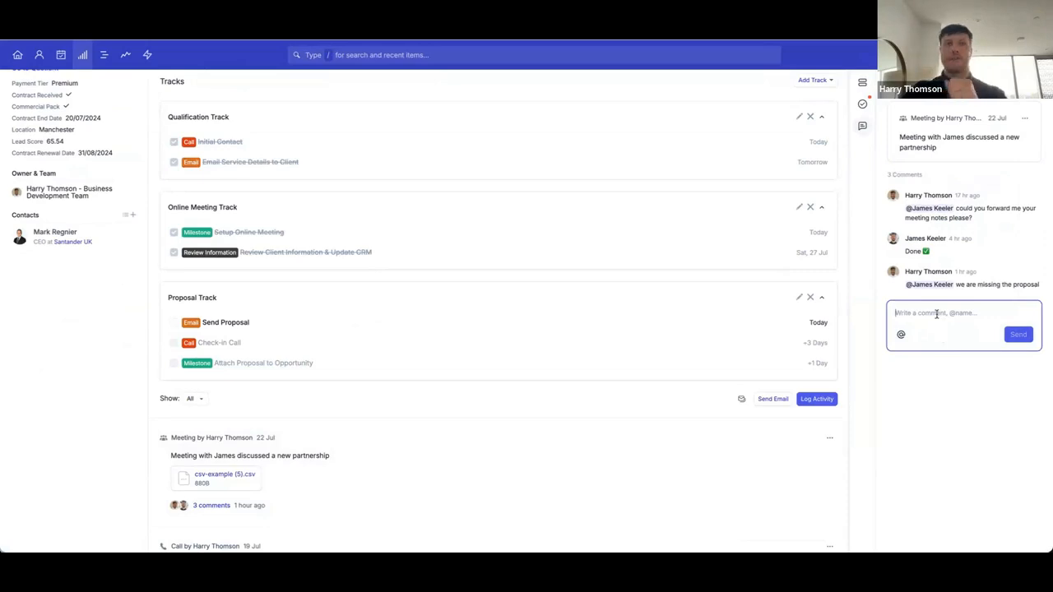
{"action": "left_click", "coordinate": [416, 428]}
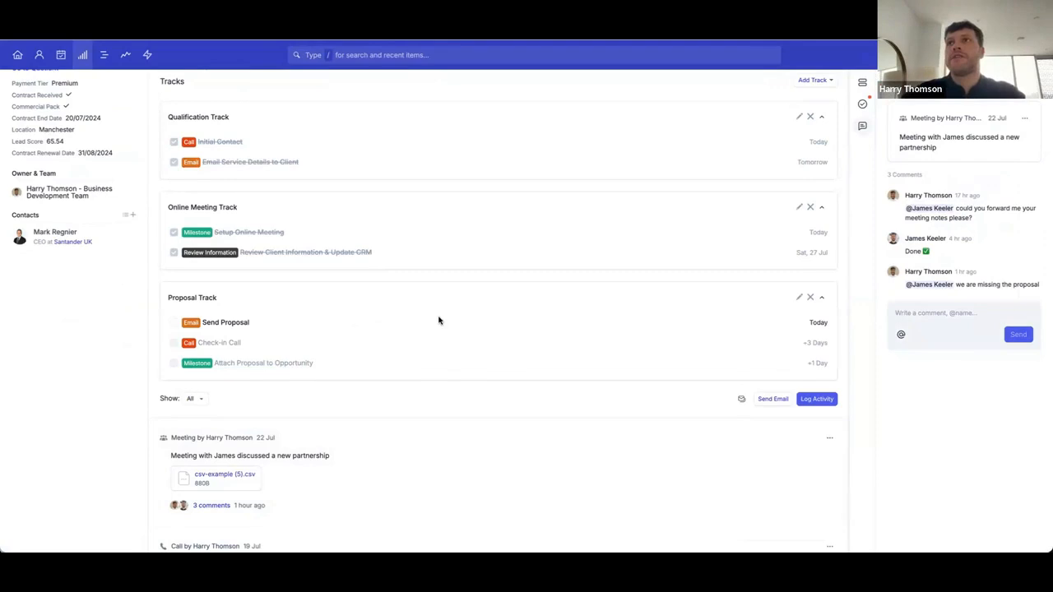
- Return to the opportunity's overview sidebar and mark the "Arrange meeting debrief with the team" task as complete
{"action": "scroll", "coordinate": [437, 320], "scroll_direction": "up", "scroll_amount": 3}
{"action": "scroll", "coordinate": [352, 410], "scroll_direction": "up", "scroll_amount": 1}
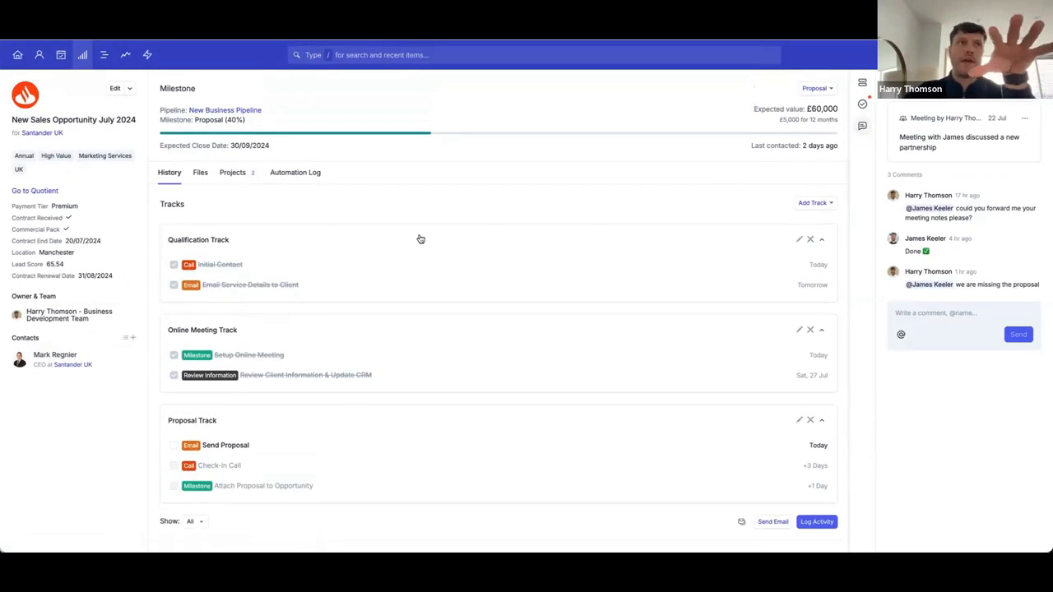
{"action": "left_click", "coordinate": [862, 83]}
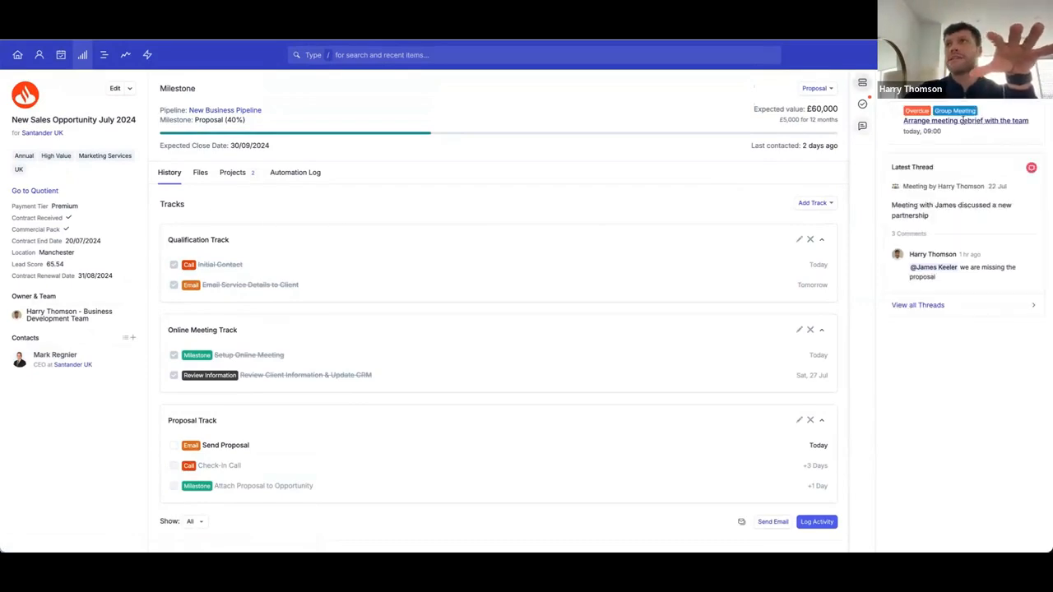
{"action": "left_click", "coordinate": [894, 110]}
{"action": "scroll", "coordinate": [458, 291], "scroll_direction": "down", "scroll_amount": 2}
{"action": "scroll", "coordinate": [458, 291], "scroll_direction": "up", "scroll_amount": 2}
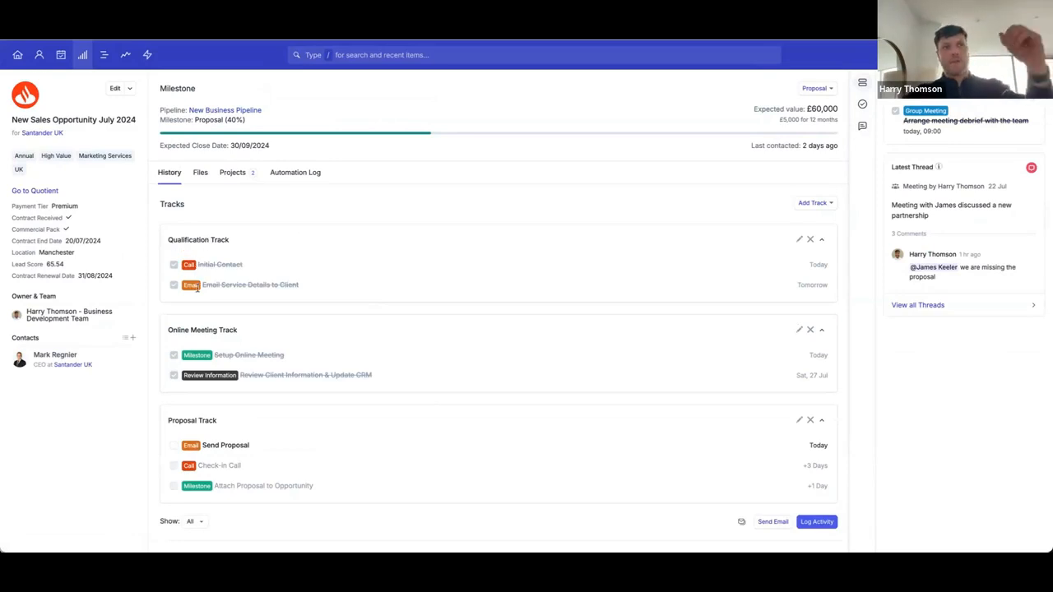
{"action": "scroll", "coordinate": [190, 406], "scroll_direction": "down", "scroll_amount": 1}
{"action": "scroll", "coordinate": [235, 404], "scroll_direction": "up", "scroll_amount": 1}
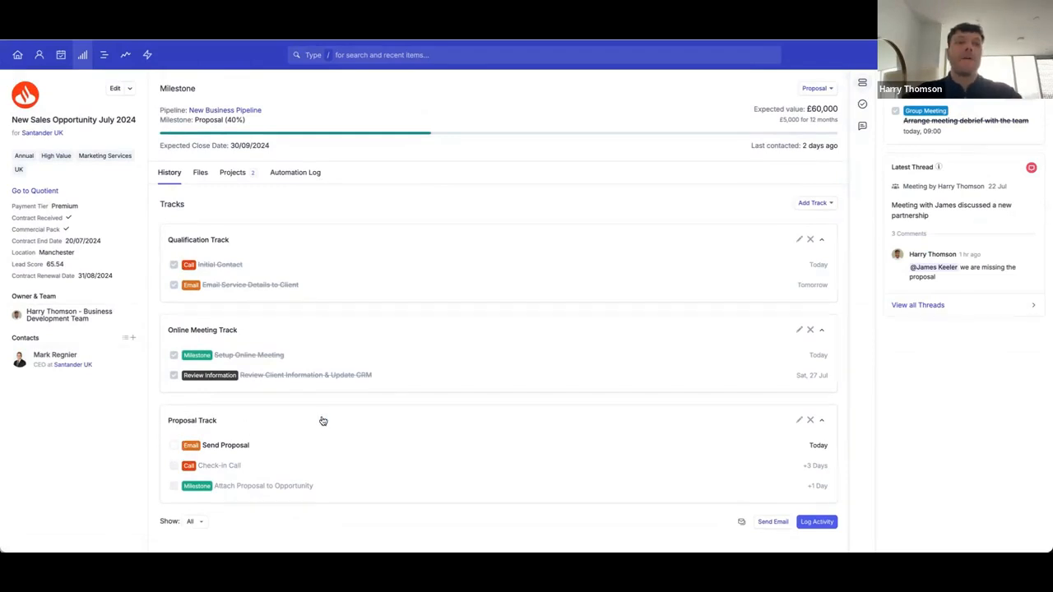
- Send the opportunity's contact an email with the subject "Proposal" and the text "Here is my proposal"
{"action": "left_click", "coordinate": [777, 523]}
{"action": "left_click", "coordinate": [624, 346]}
{"action": "type", "text": "Hi"}
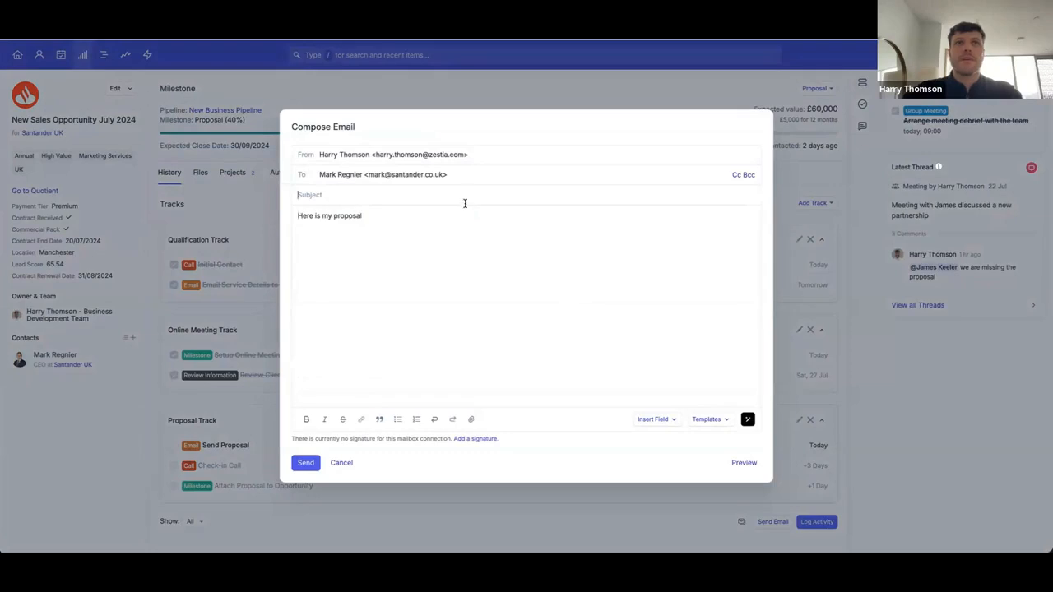
{"action": "type", "text": "Proposal"}
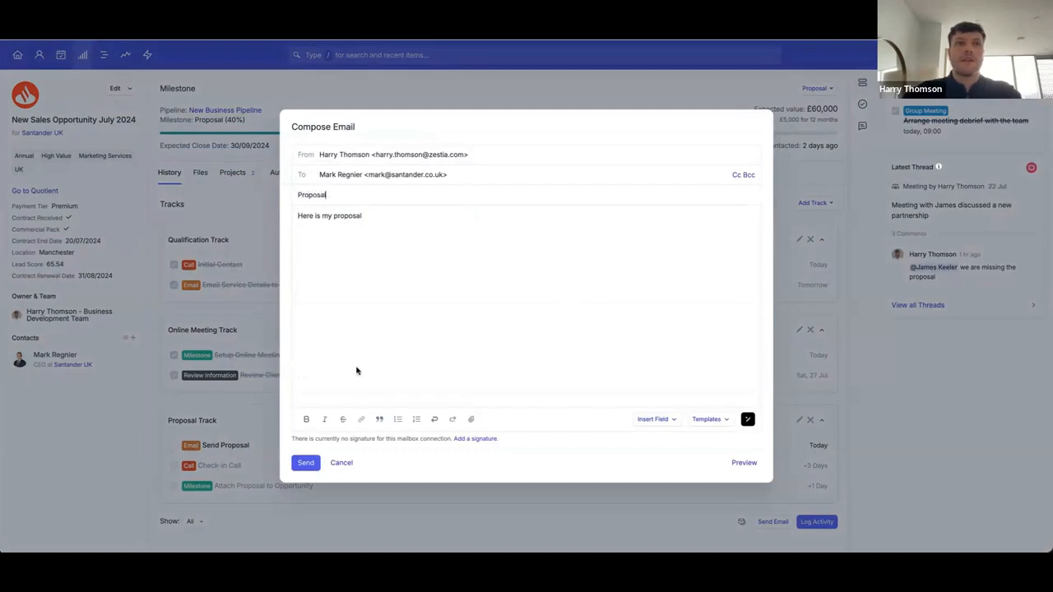
{"action": "left_click", "coordinate": [305, 462]}
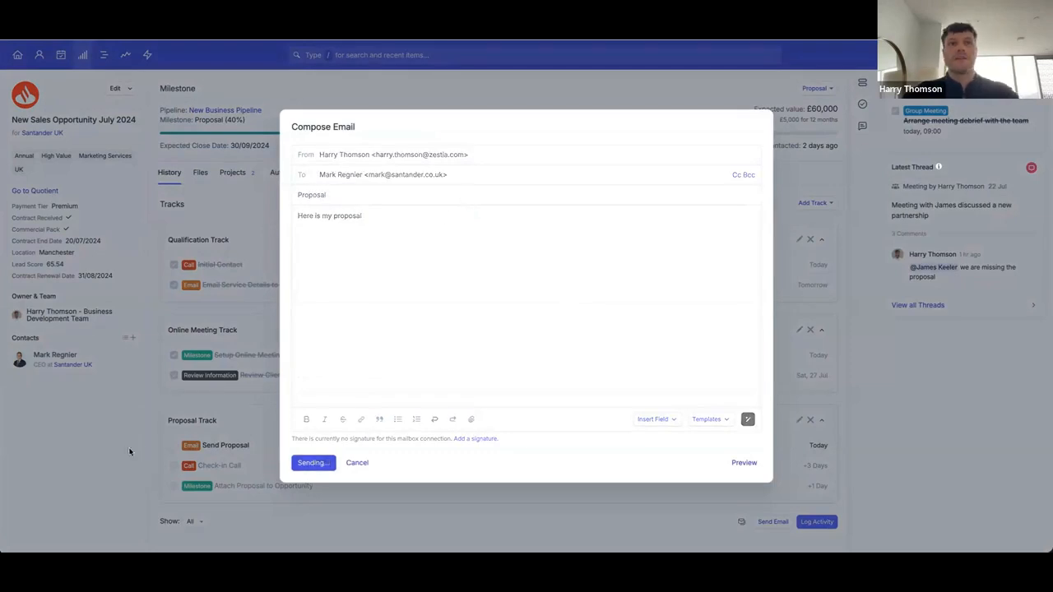
- Complete the Proposal Track tasks Send Proposal, Check-in Call and Attach Proposal to Opportunity
{"action": "left_click", "coordinate": [175, 451]}
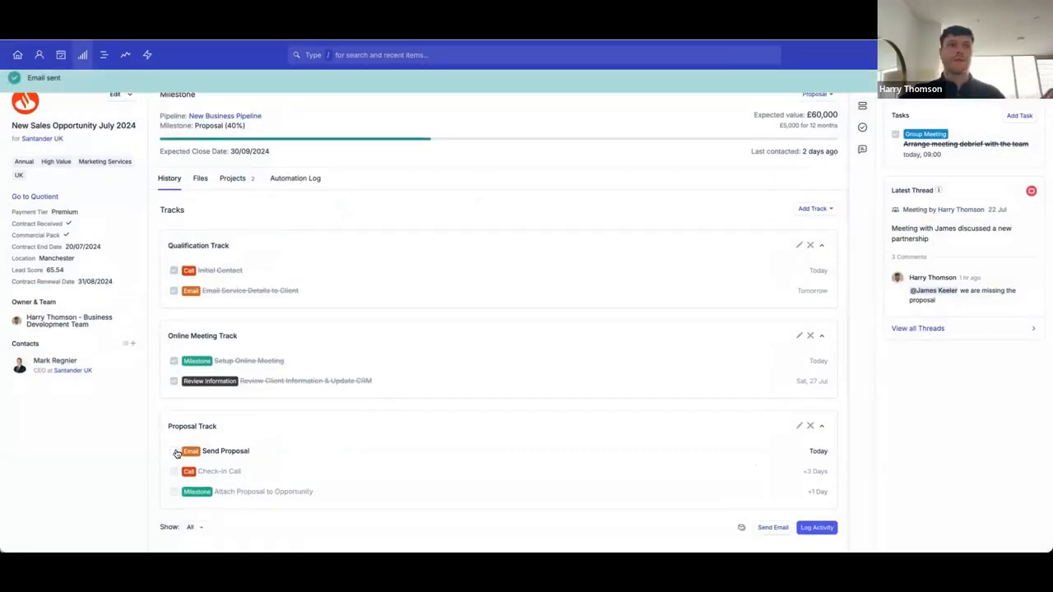
{"action": "scroll", "coordinate": [212, 415], "scroll_direction": "down", "scroll_amount": 1}
{"action": "left_click", "coordinate": [173, 427]}
{"action": "scroll", "coordinate": [239, 388], "scroll_direction": "down", "scroll_amount": 1}
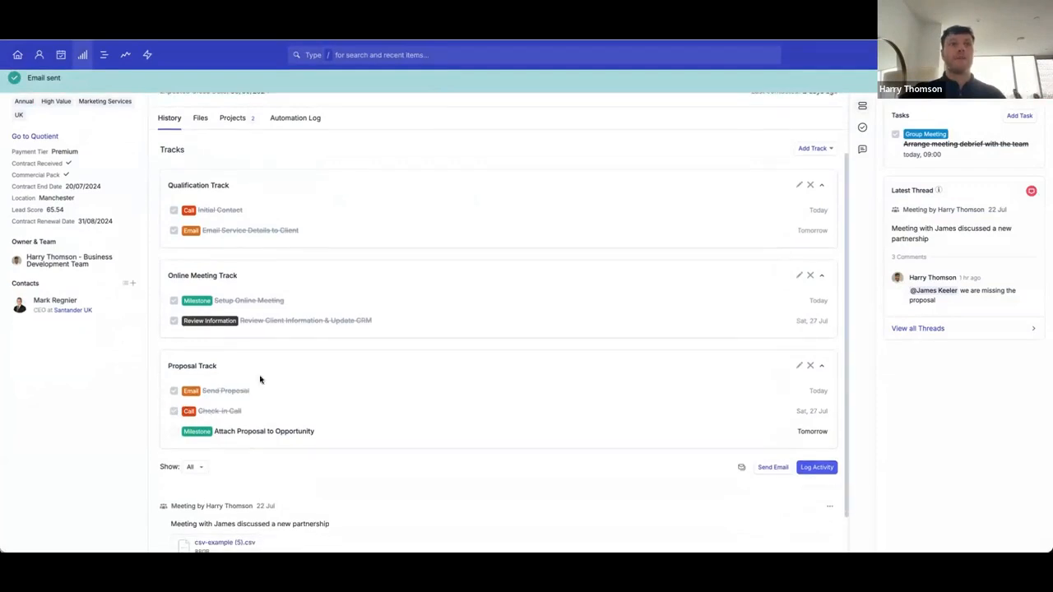
{"action": "scroll", "coordinate": [178, 455], "scroll_direction": "up", "scroll_amount": 1}
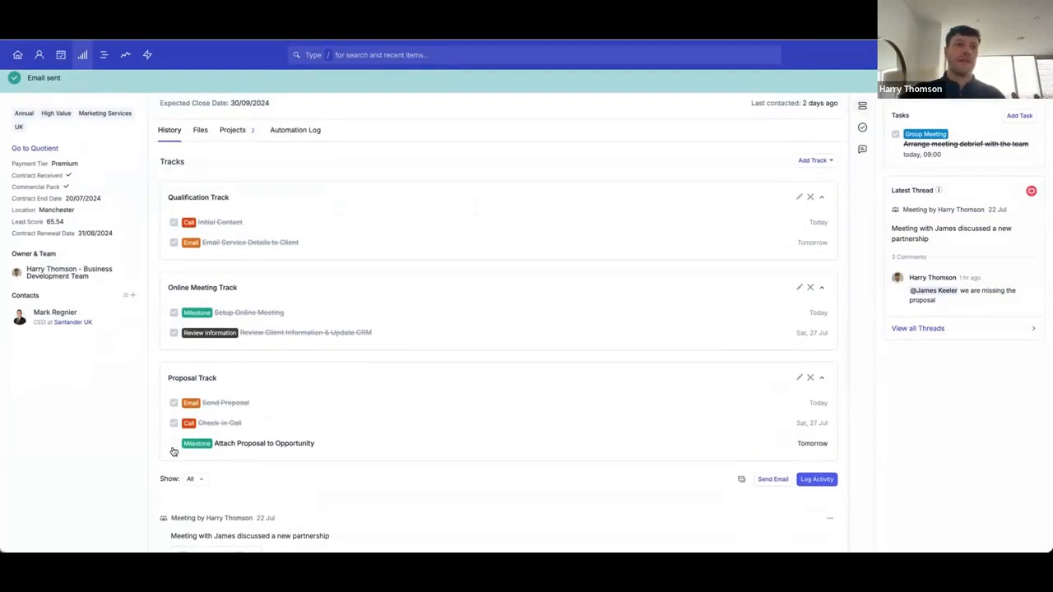
{"action": "left_click", "coordinate": [173, 444]}
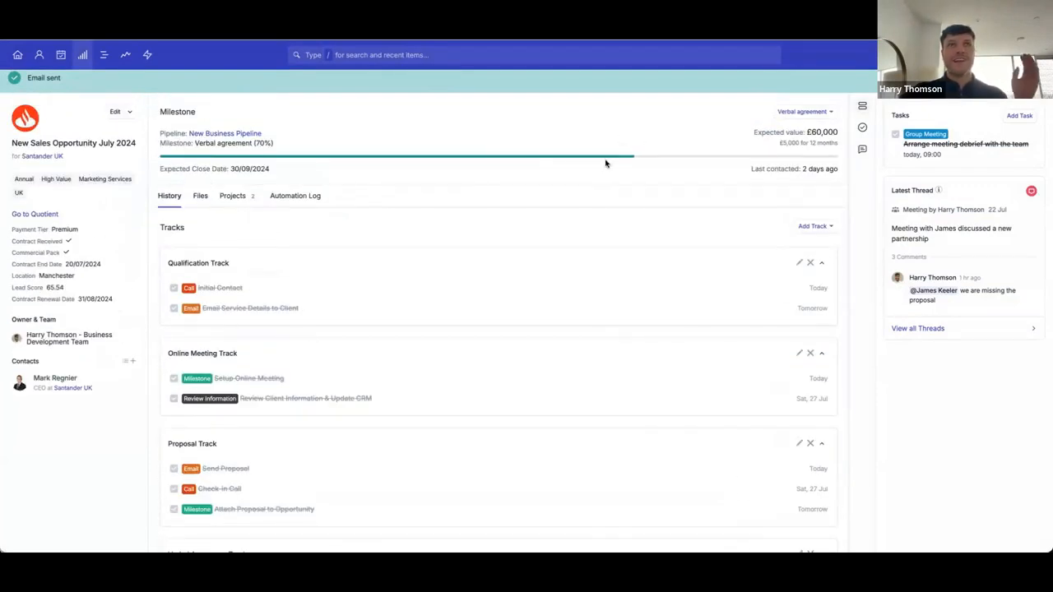
- Complete the Verbal Agreement Track tasks Raise Customer Details with Finance and Issue Contract
{"action": "scroll", "coordinate": [198, 409], "scroll_direction": "down", "scroll_amount": 3}
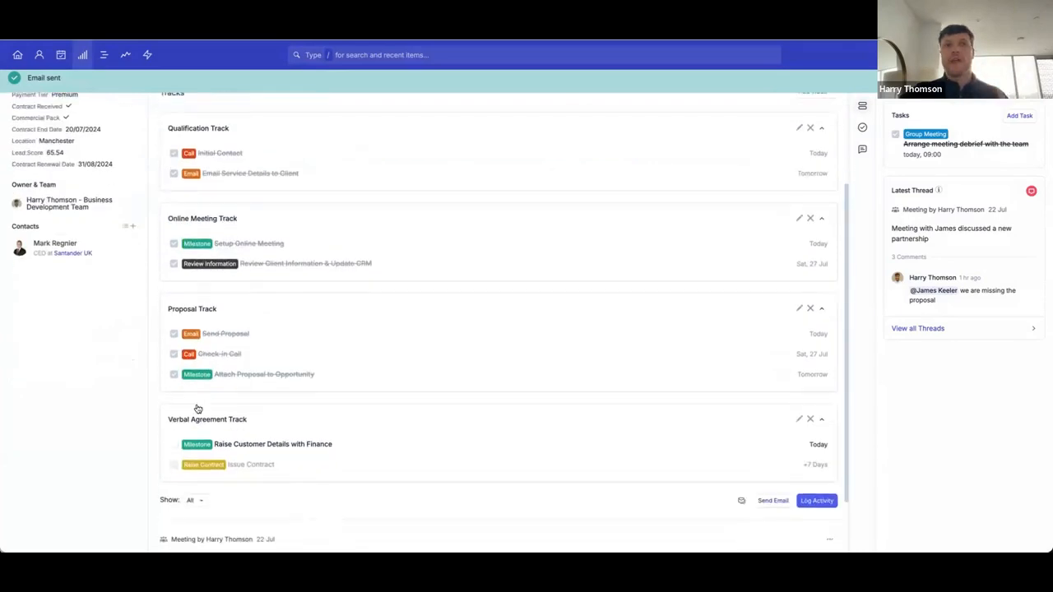
{"action": "scroll", "coordinate": [198, 409], "scroll_direction": "down", "scroll_amount": 1}
{"action": "scroll", "coordinate": [227, 404], "scroll_direction": "down", "scroll_amount": 2}
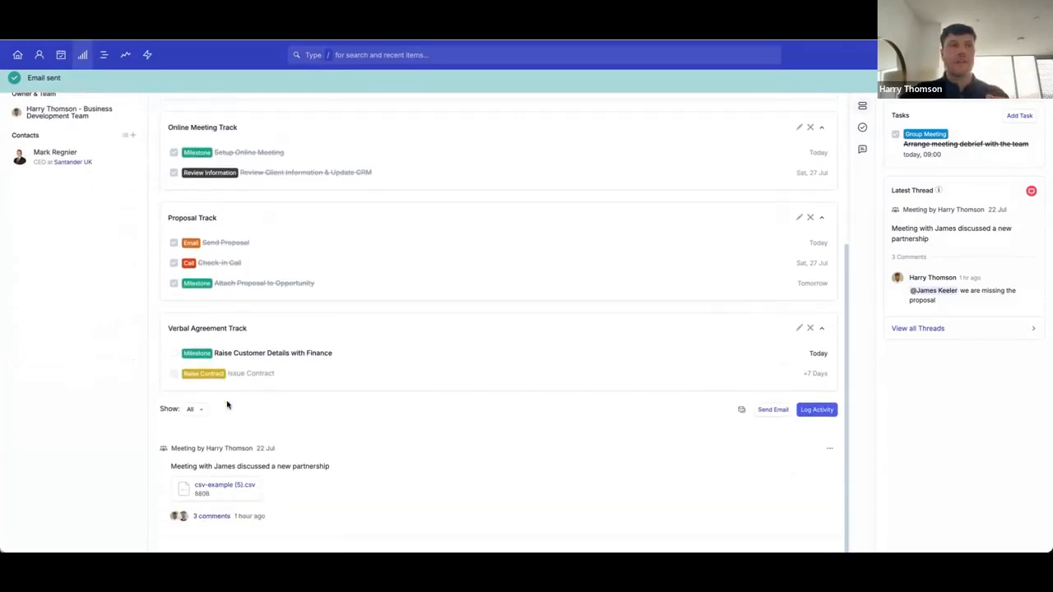
{"action": "left_click", "coordinate": [173, 352]}
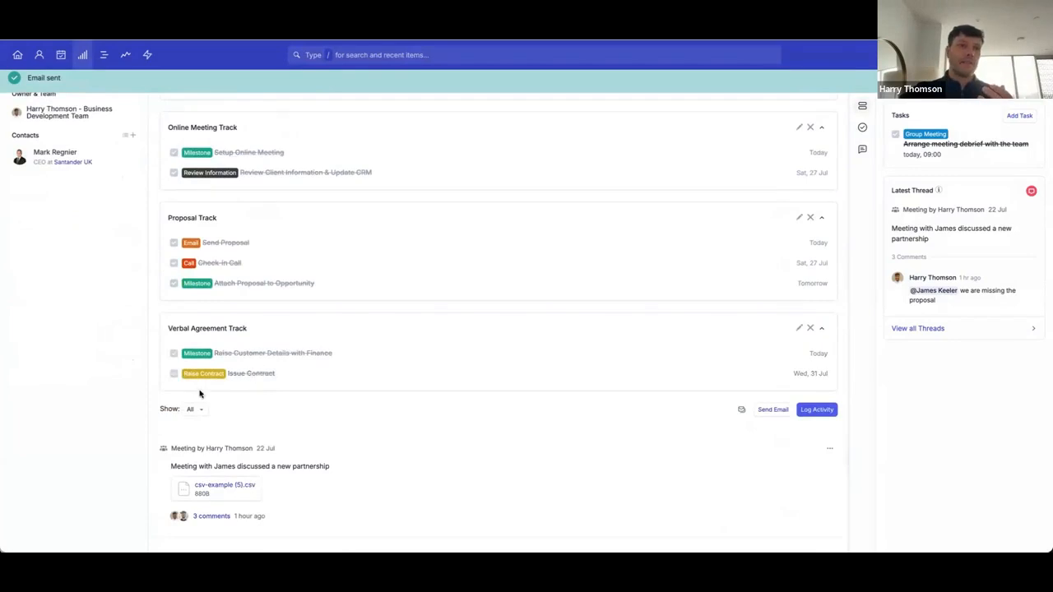
- Complete the Contract Track tasks Check-in Call, Upload & Update Contract Details and Notify Customer Success Team
{"action": "scroll", "coordinate": [201, 411], "scroll_direction": "down", "scroll_amount": 1}
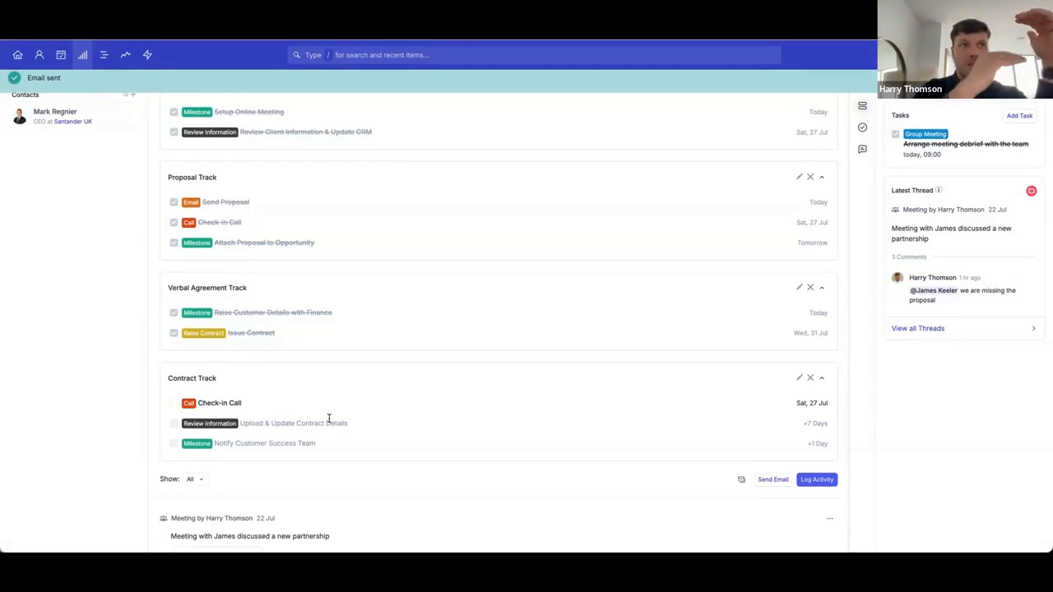
{"action": "scroll", "coordinate": [312, 411], "scroll_direction": "down", "scroll_amount": 1}
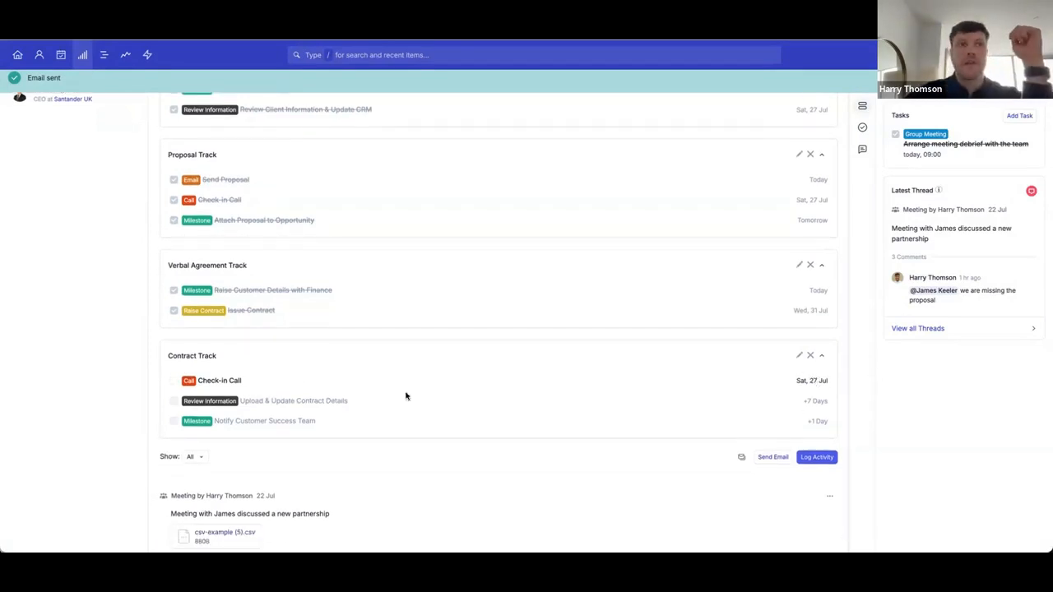
{"action": "left_click", "coordinate": [174, 381]}
{"action": "left_click", "coordinate": [174, 401]}
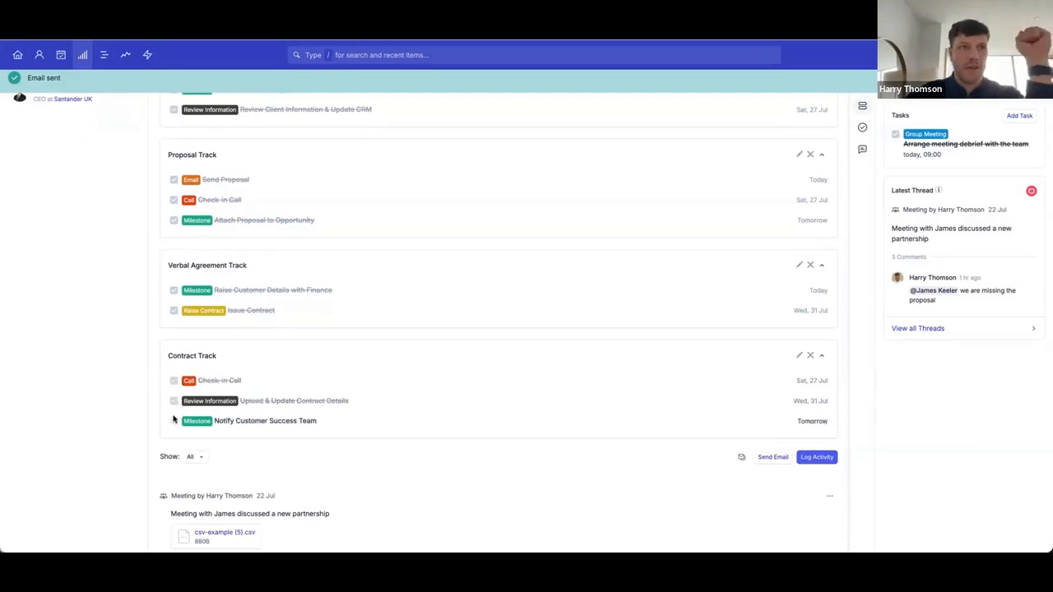
{"action": "left_click", "coordinate": [174, 420]}
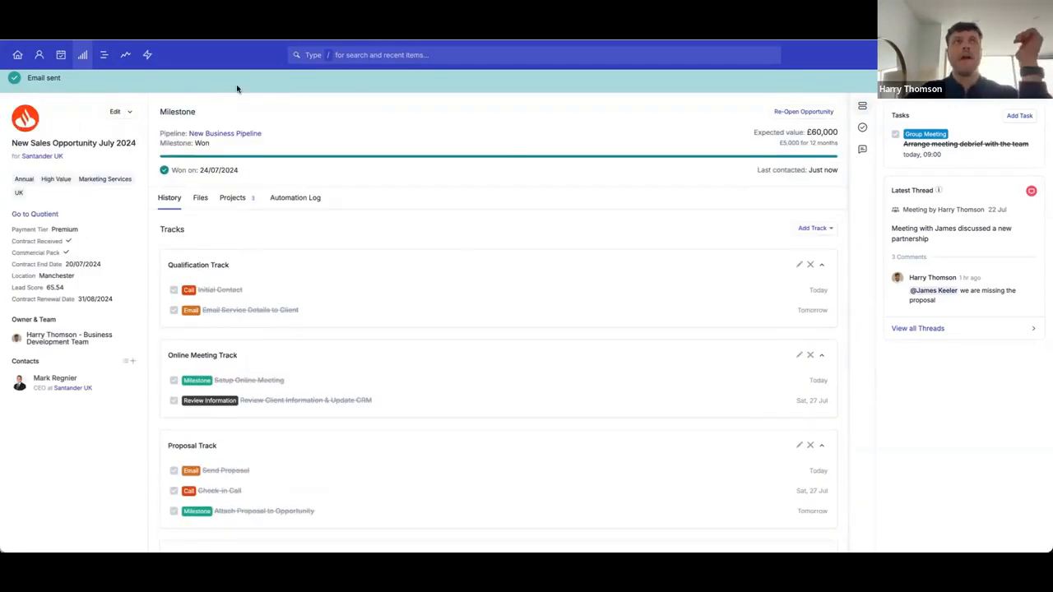
- View the sales pipeline and the projects board, and examine both Santander UK projects in the Welcome stage
{"action": "left_click", "coordinate": [83, 55]}
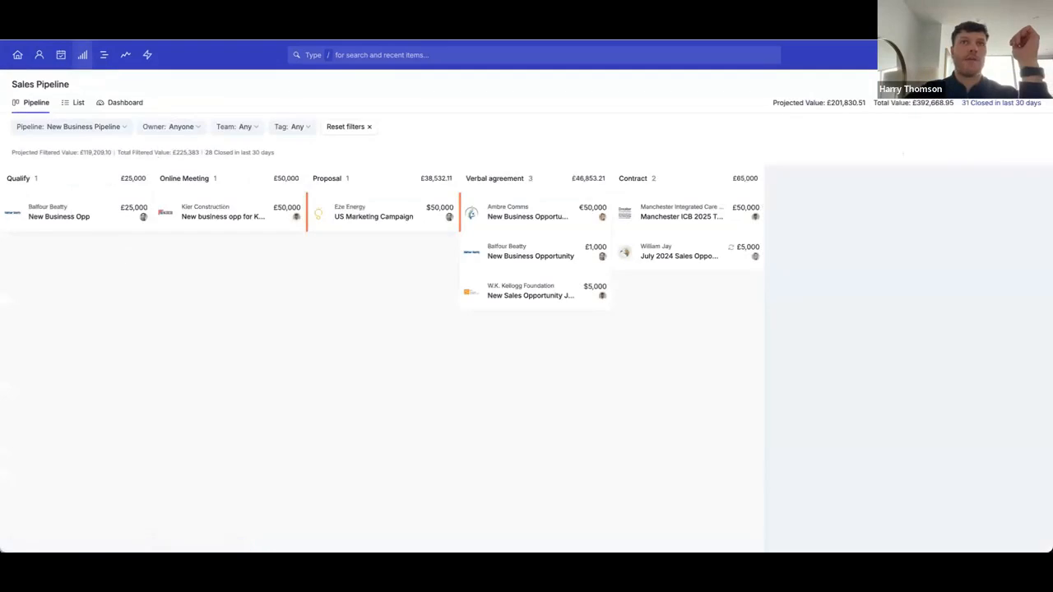
{"action": "left_click", "coordinate": [104, 54]}
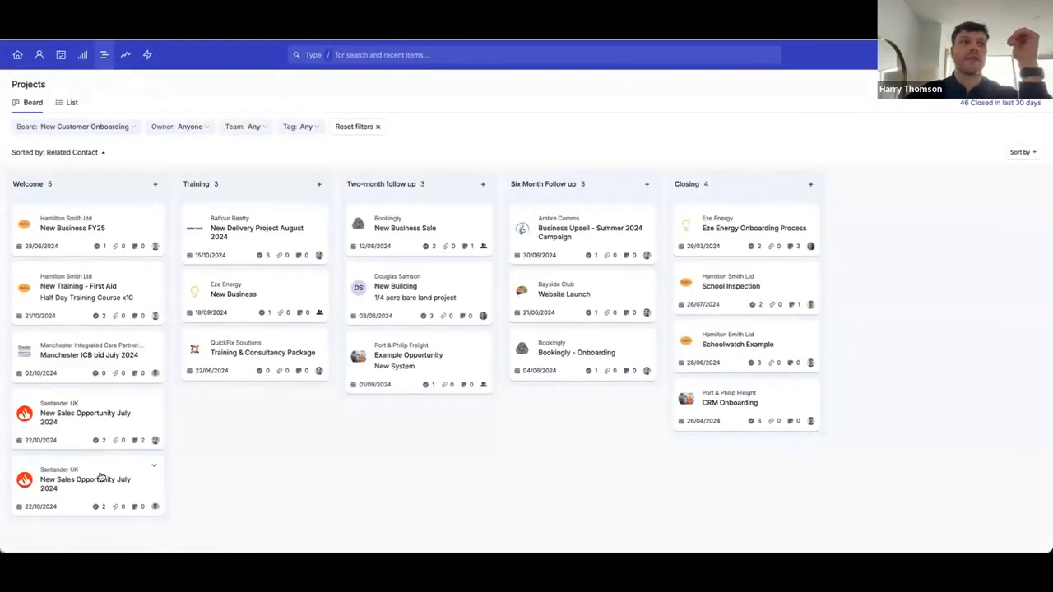
{"action": "left_click", "coordinate": [84, 479]}
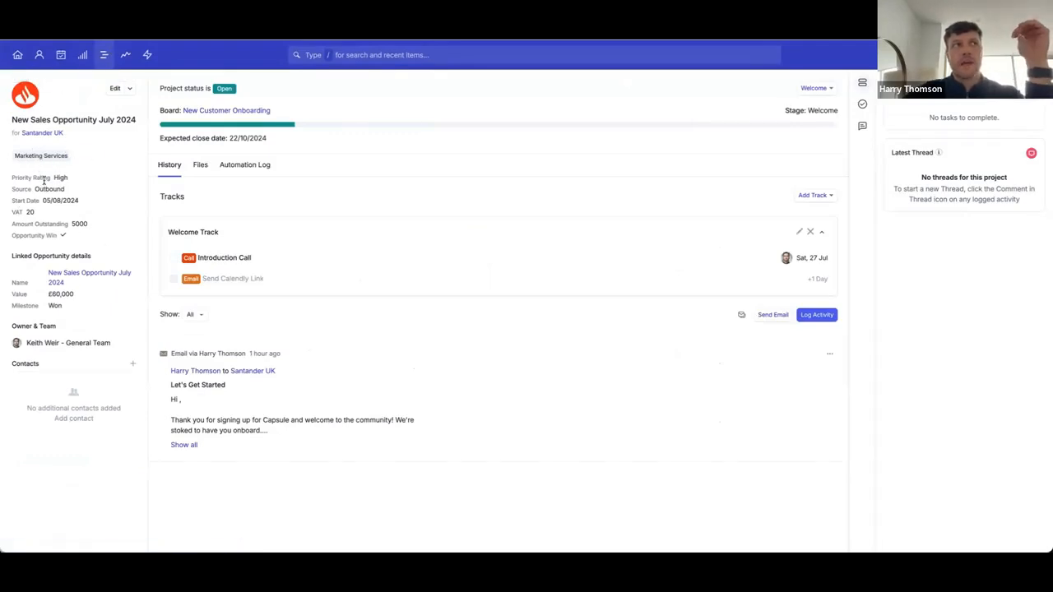
{"action": "left_click", "coordinate": [103, 54]}
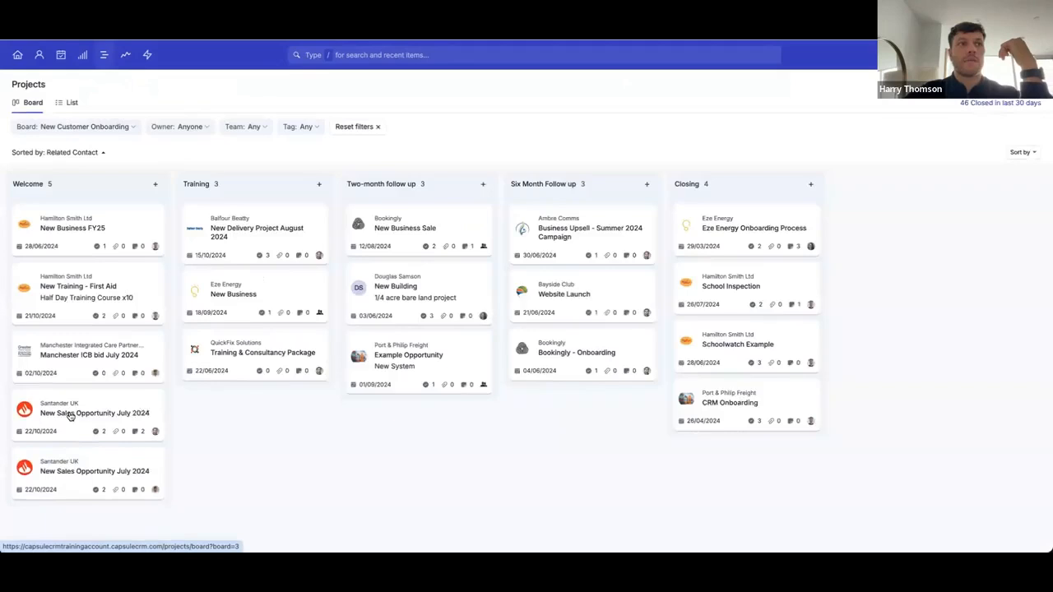
{"action": "left_click", "coordinate": [65, 477]}
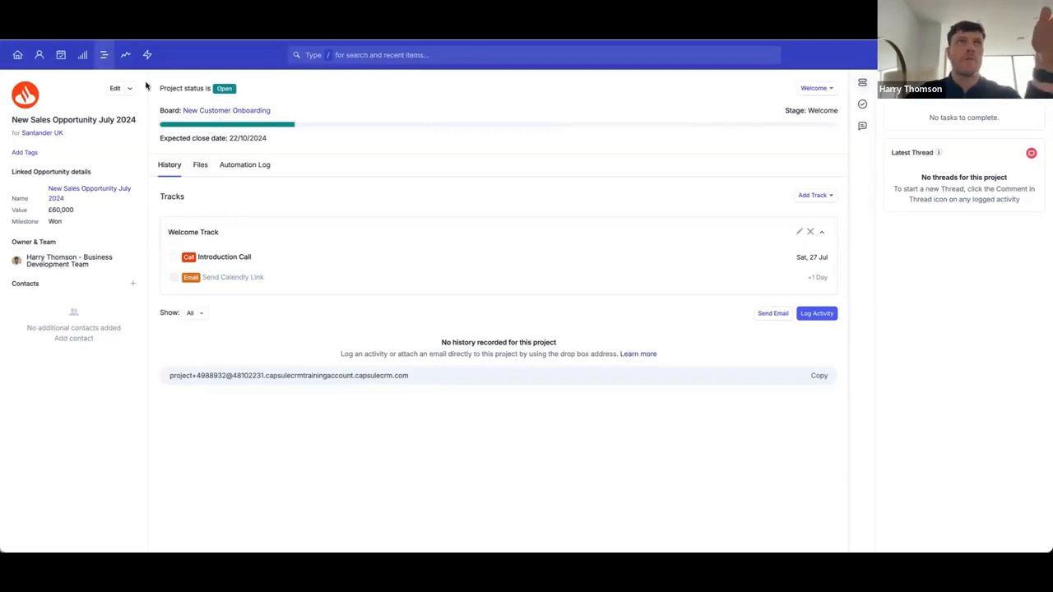
- Return to the projects board and view the selectable boards, keeping New Customer Onboarding
{"action": "left_click", "coordinate": [109, 55]}
{"action": "left_click", "coordinate": [107, 127]}
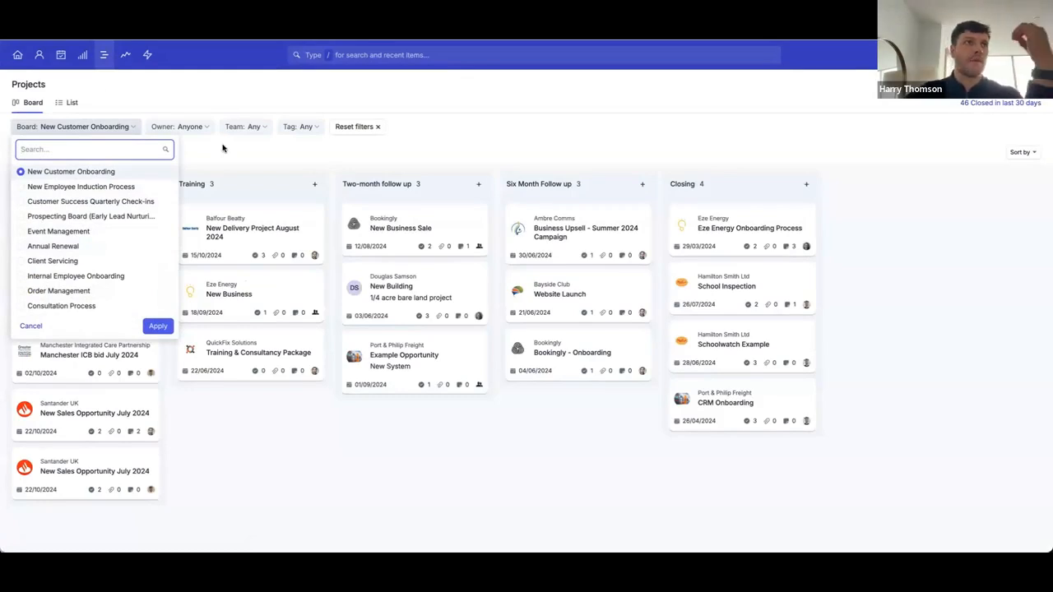
{"action": "left_click", "coordinate": [158, 326]}
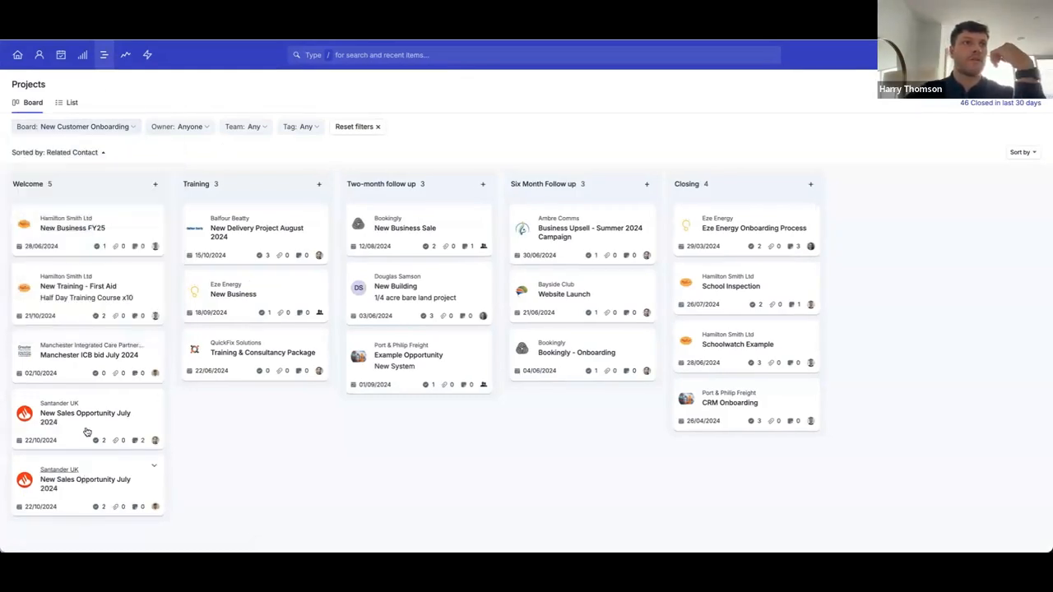
- Open the lower Santander UK project and complete its Welcome Track tasks Introduction Call and Send Calendly Link
{"action": "left_click", "coordinate": [59, 485]}
{"action": "left_click", "coordinate": [172, 257]}
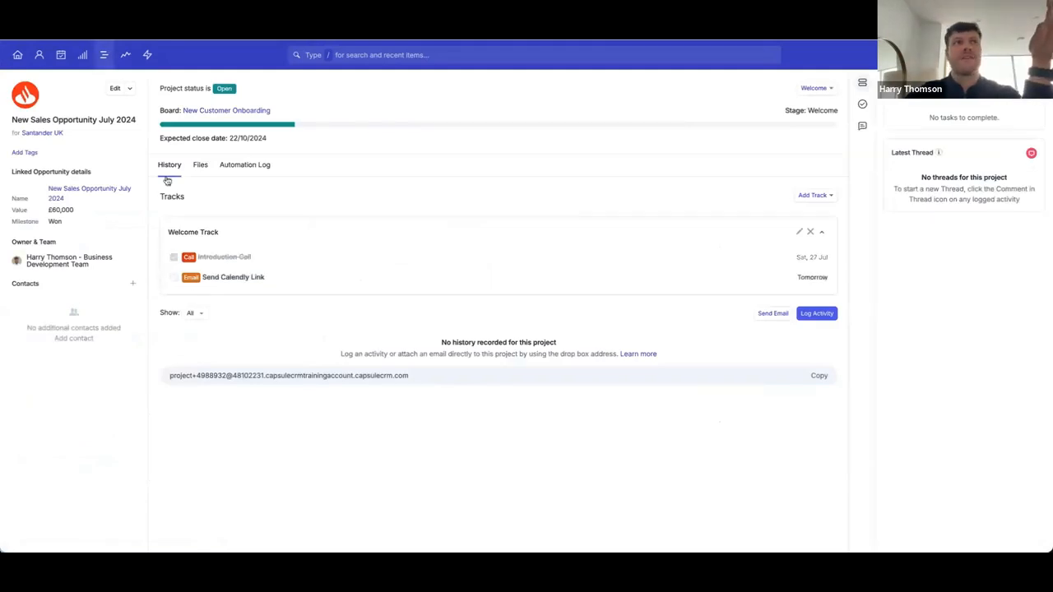
{"action": "left_click", "coordinate": [174, 278]}
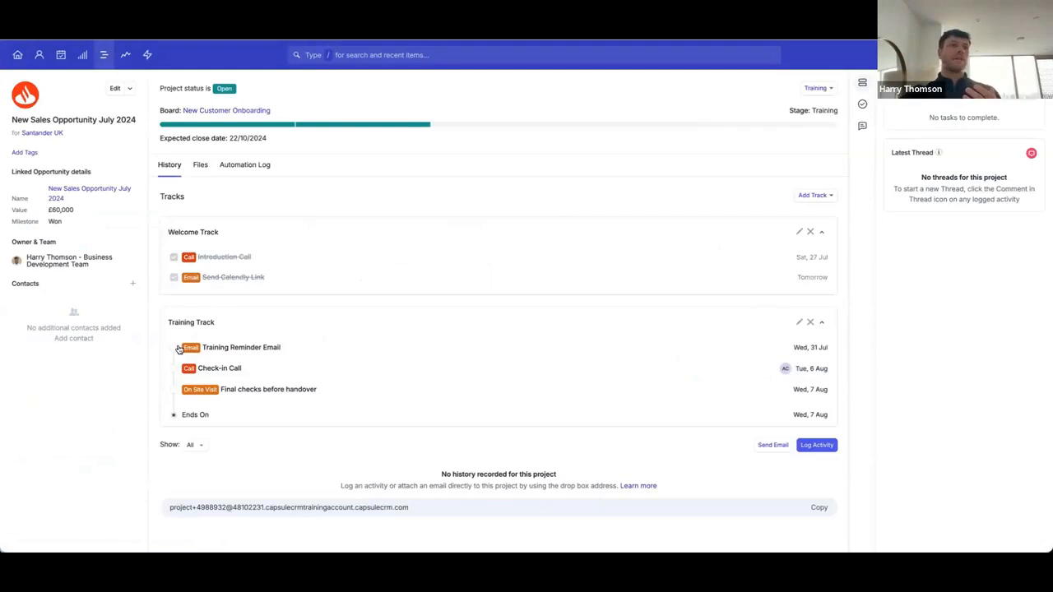
- Complete the Training Track tasks Training Reminder Email, Check-in Call and Final checks before handover
{"action": "left_click", "coordinate": [173, 368]}
{"action": "left_click", "coordinate": [174, 388]}
{"action": "scroll", "coordinate": [764, 474], "scroll_direction": "down", "scroll_amount": 1}
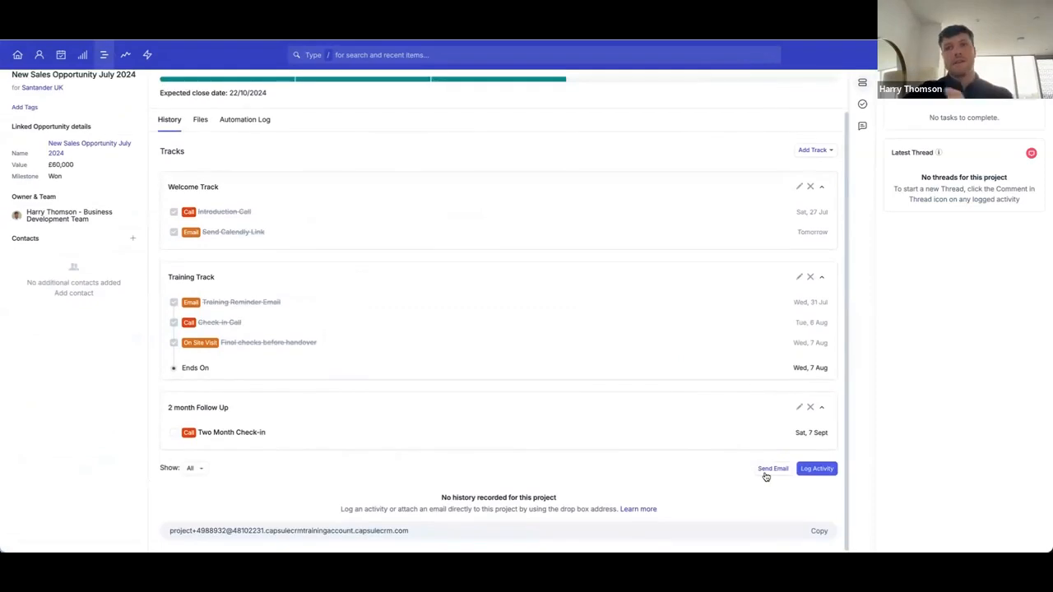
{"action": "scroll", "coordinate": [747, 383], "scroll_direction": "up", "scroll_amount": 1}
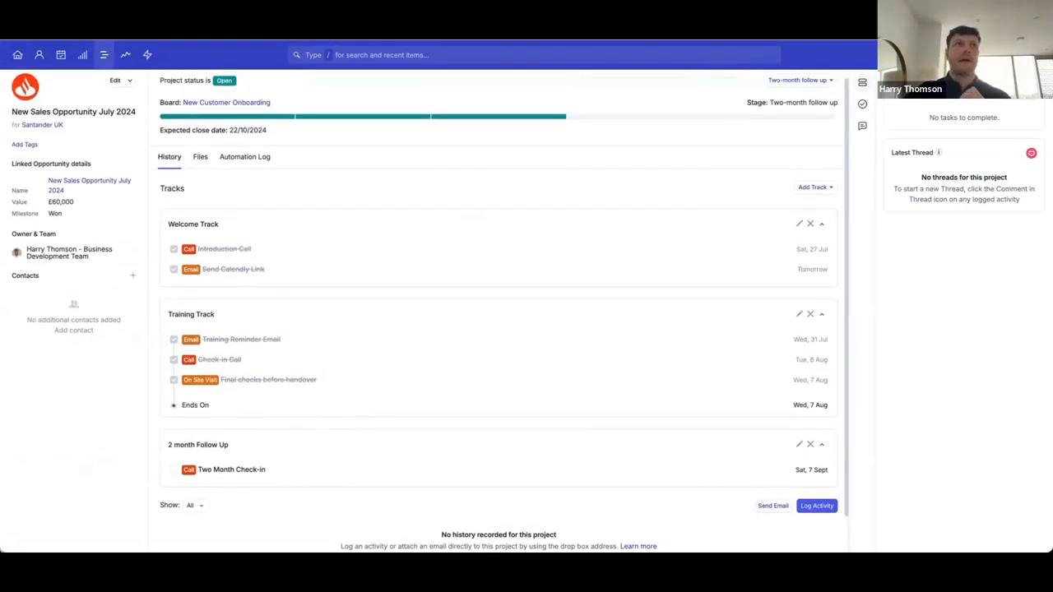
{"action": "scroll", "coordinate": [669, 352], "scroll_direction": "up", "scroll_amount": 1}
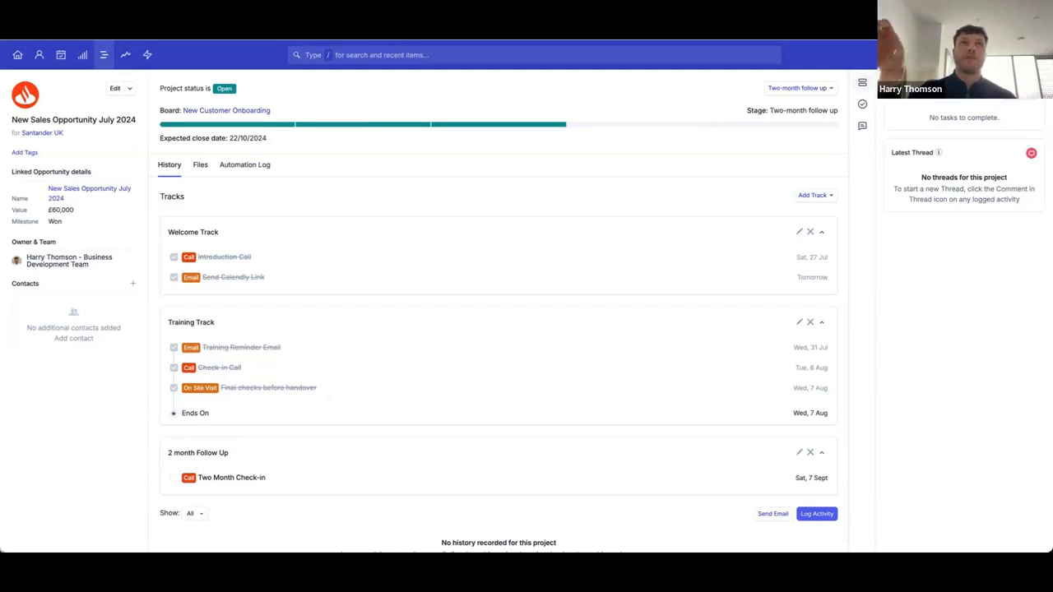
- Go to the contacts area and open the import page to view the available import sources
{"action": "left_click", "coordinate": [39, 58]}
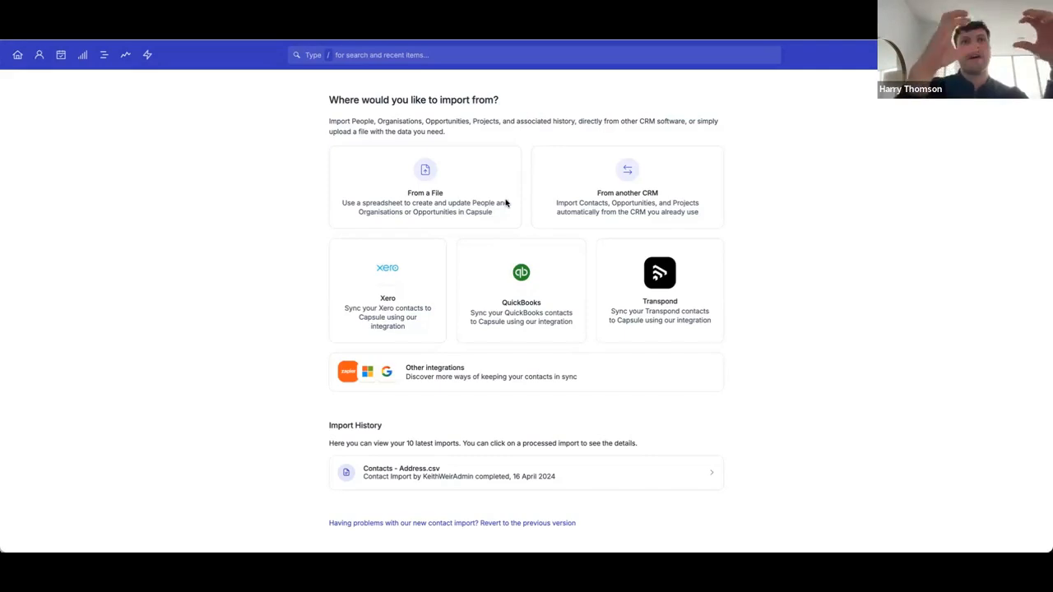
- View the selectable boards on the projects board, and open the Project Boards page in account settings
{"action": "left_click", "coordinate": [103, 56]}
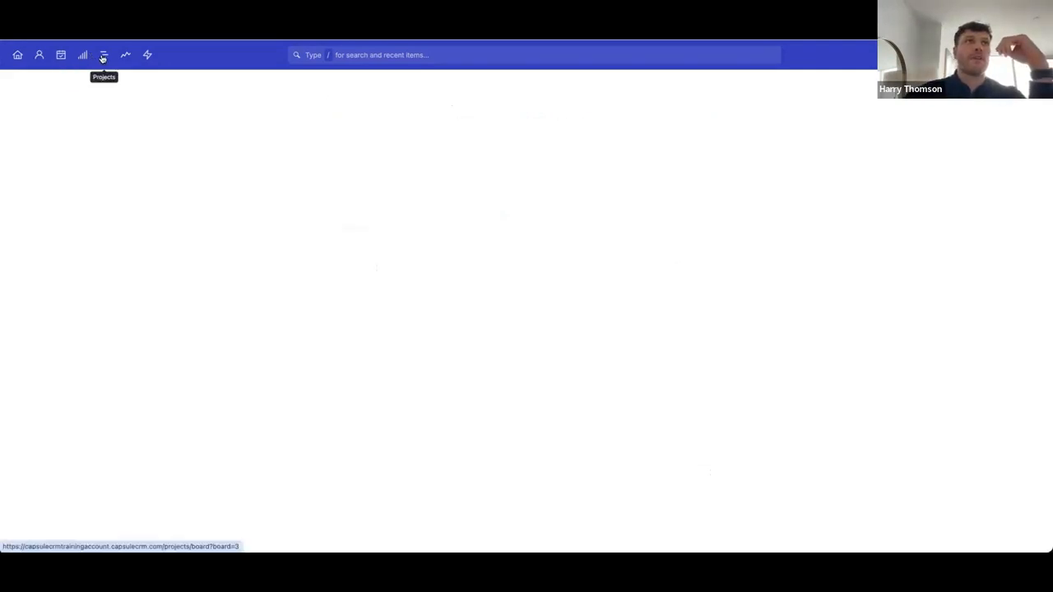
{"action": "left_click", "coordinate": [103, 127]}
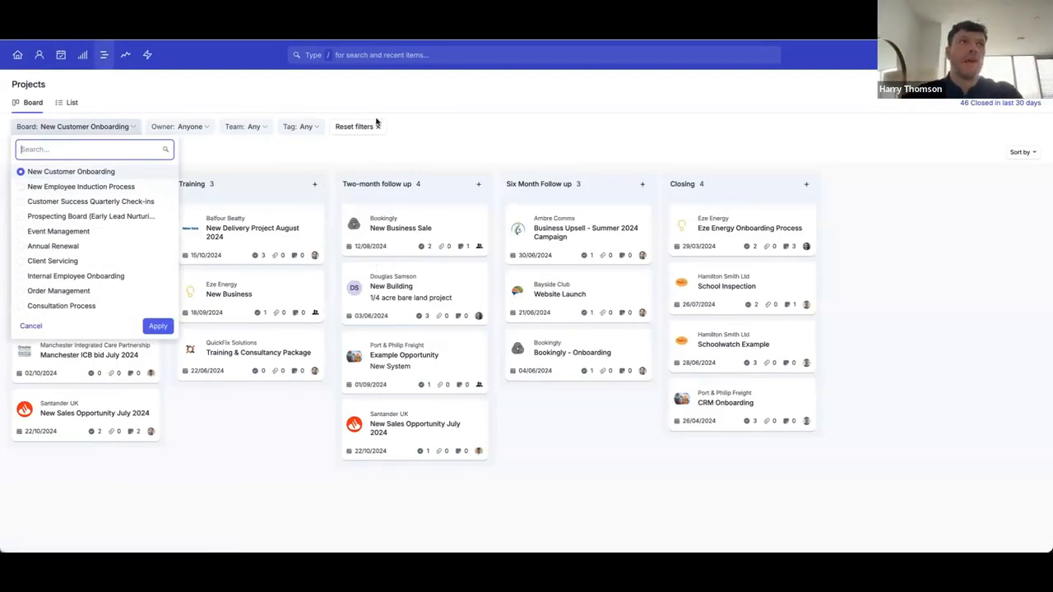
{"action": "left_click", "coordinate": [1026, 55]}
{"action": "left_click", "coordinate": [1002, 102]}
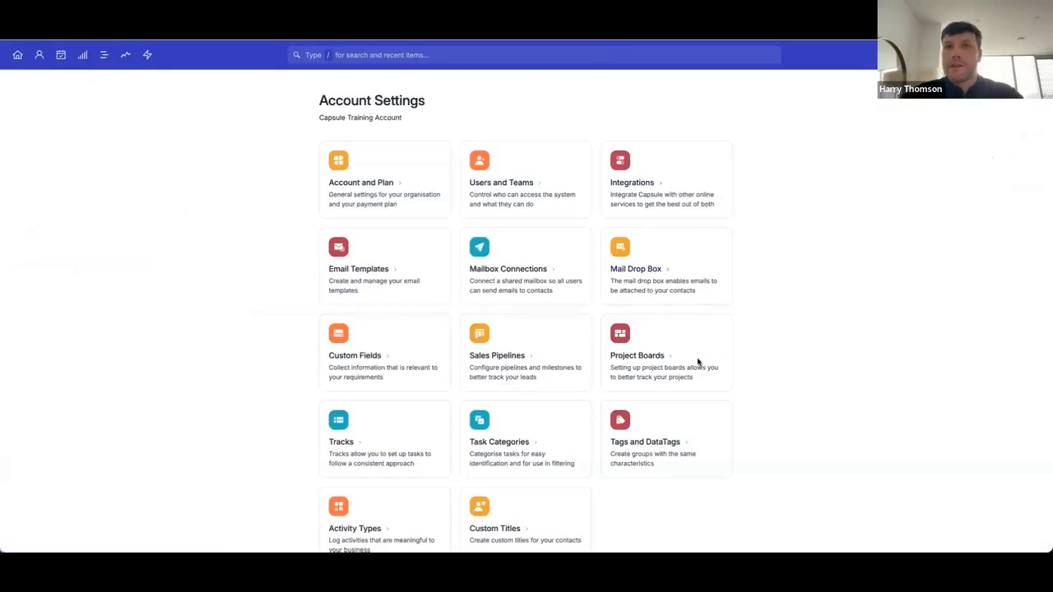
{"action": "left_click", "coordinate": [670, 351]}
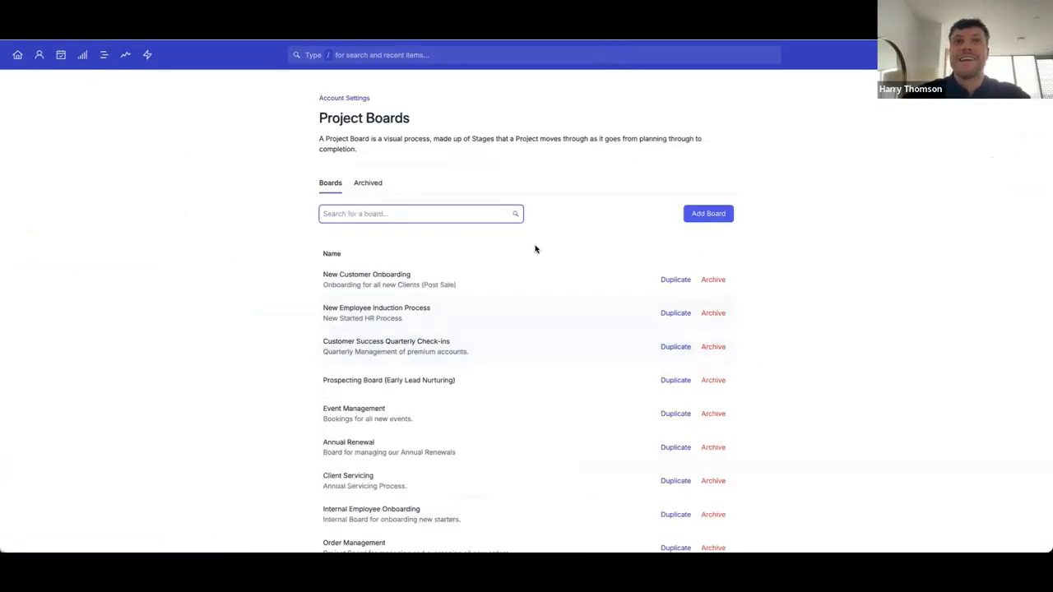
- Draft a new project board named Cases and discard it without saving
{"action": "left_click", "coordinate": [697, 212]}
{"action": "type", "text": "Cases"}
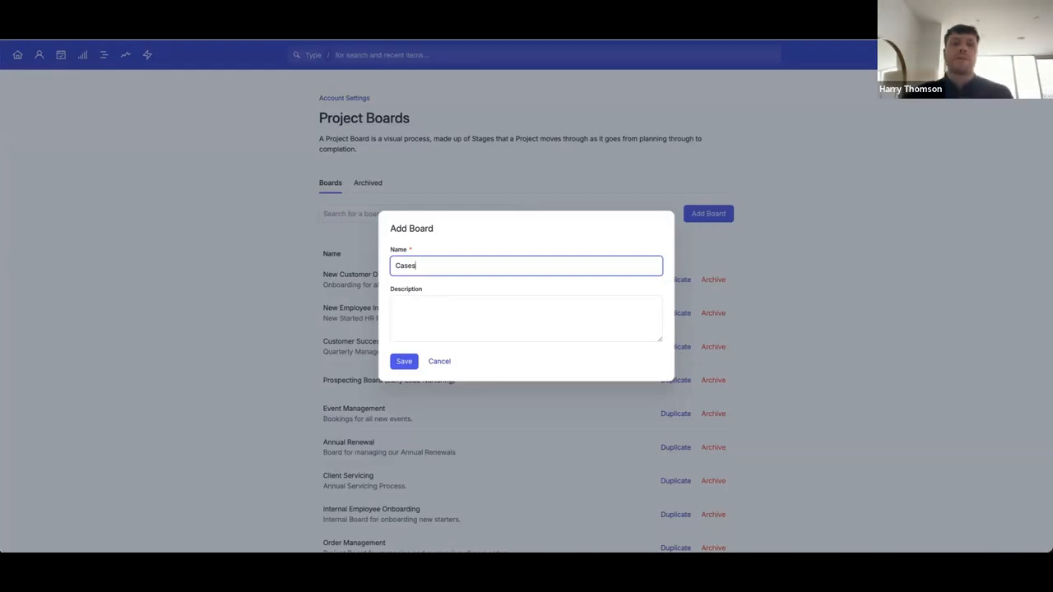
{"action": "left_click", "coordinate": [439, 361]}
- Go through the sales pipeline to the contacts list, open Santander UK for editing and expand its custom fields
{"action": "left_click", "coordinate": [82, 54]}
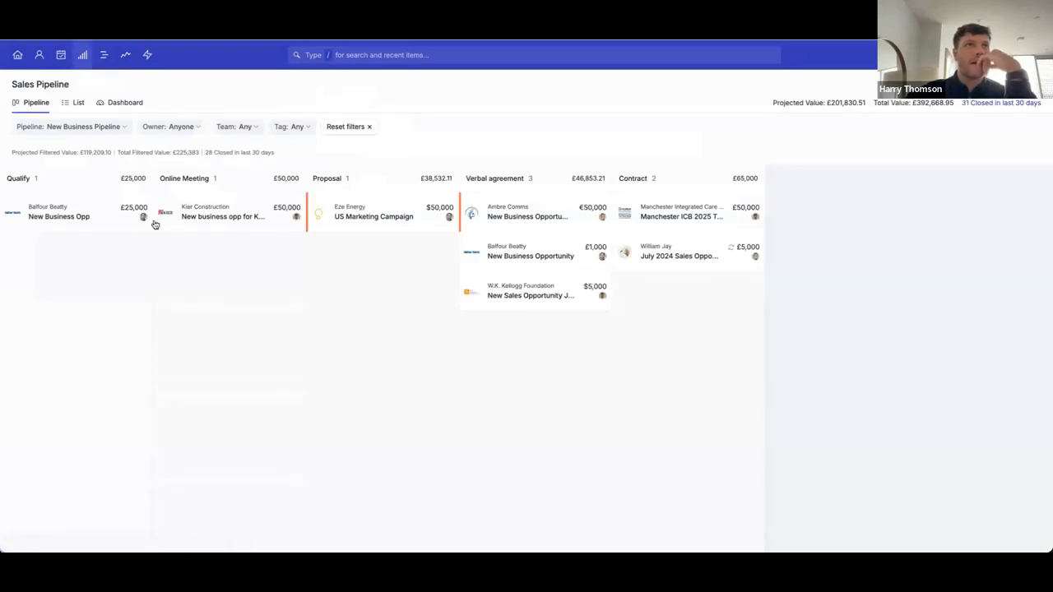
{"action": "left_click", "coordinate": [39, 55]}
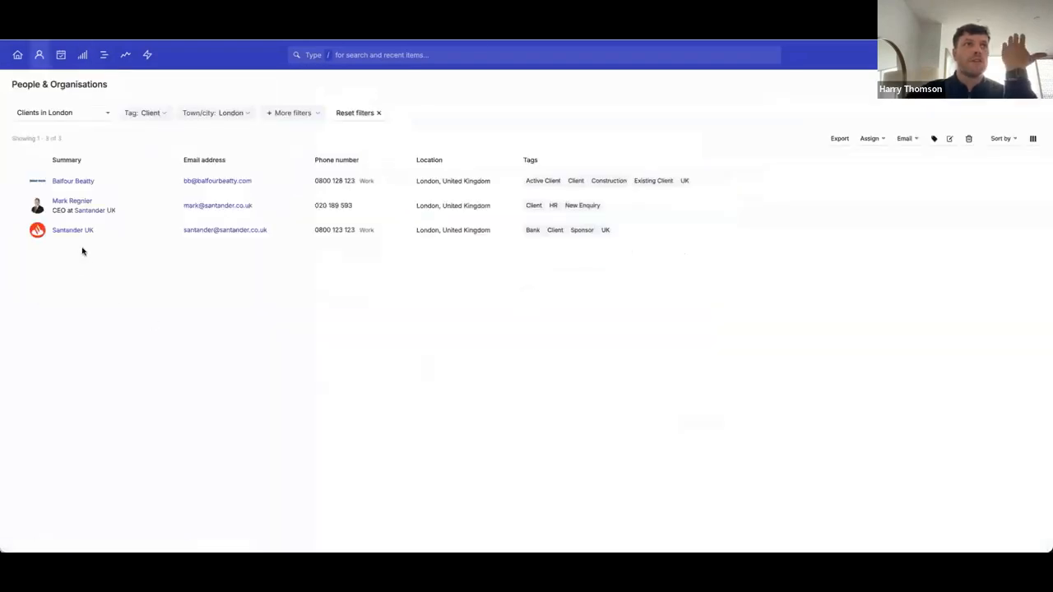
{"action": "left_click", "coordinate": [72, 231]}
{"action": "left_click", "coordinate": [127, 90]}
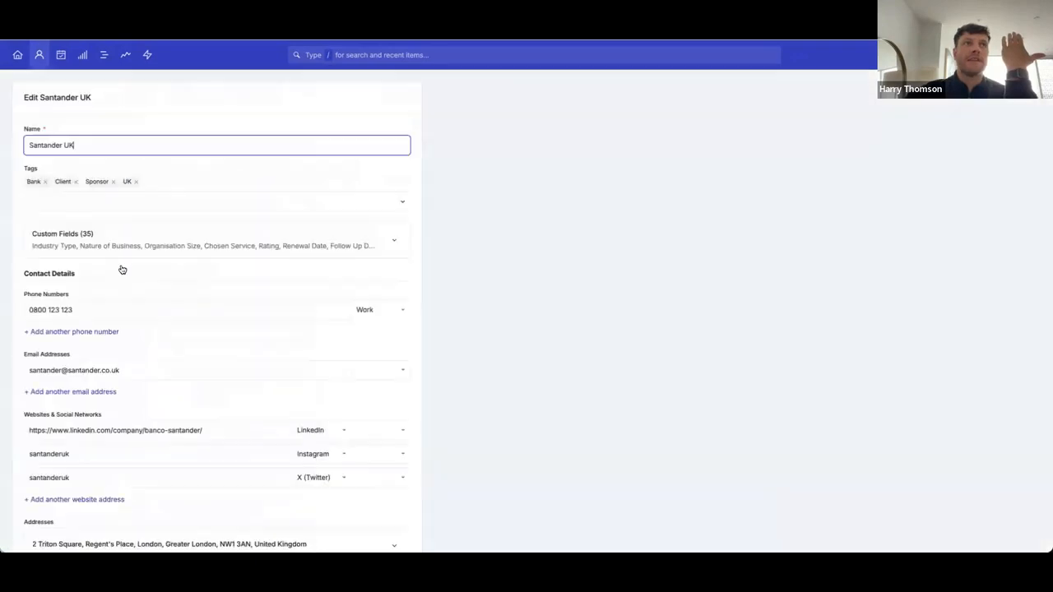
{"action": "scroll", "coordinate": [132, 194], "scroll_direction": "down", "scroll_amount": 1}
{"action": "left_click", "coordinate": [115, 204]}
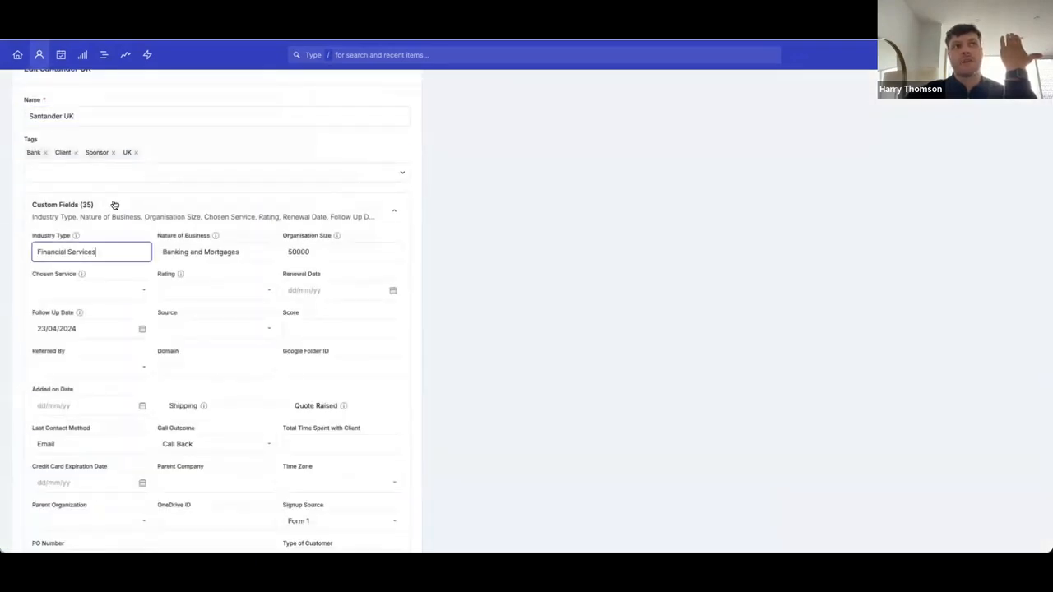
- Return to the Santander UK contact record and open its tags for editing
{"action": "left_click", "coordinate": [40, 51]}
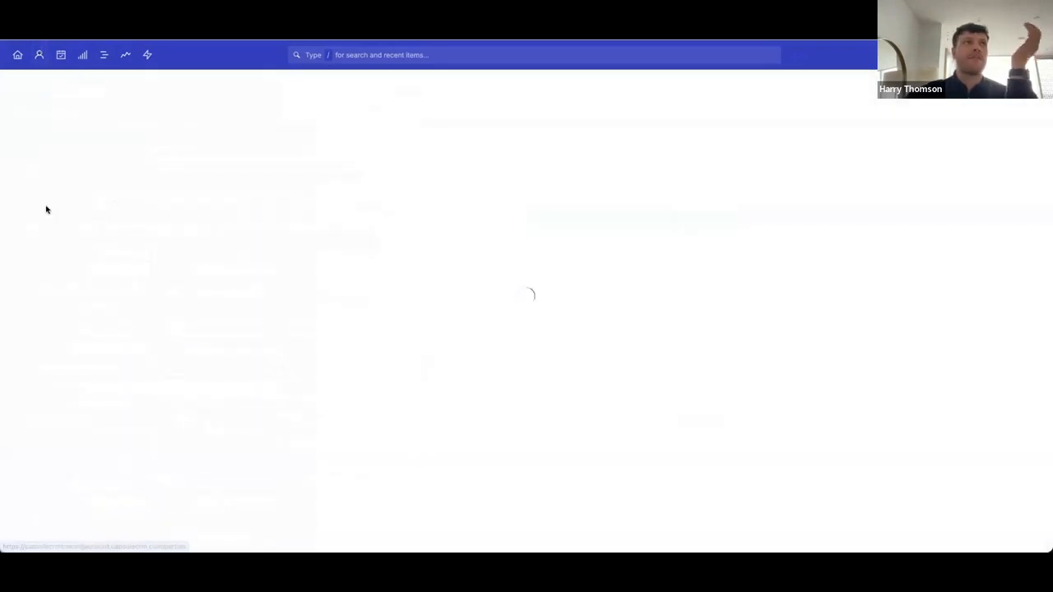
{"action": "left_click", "coordinate": [73, 232]}
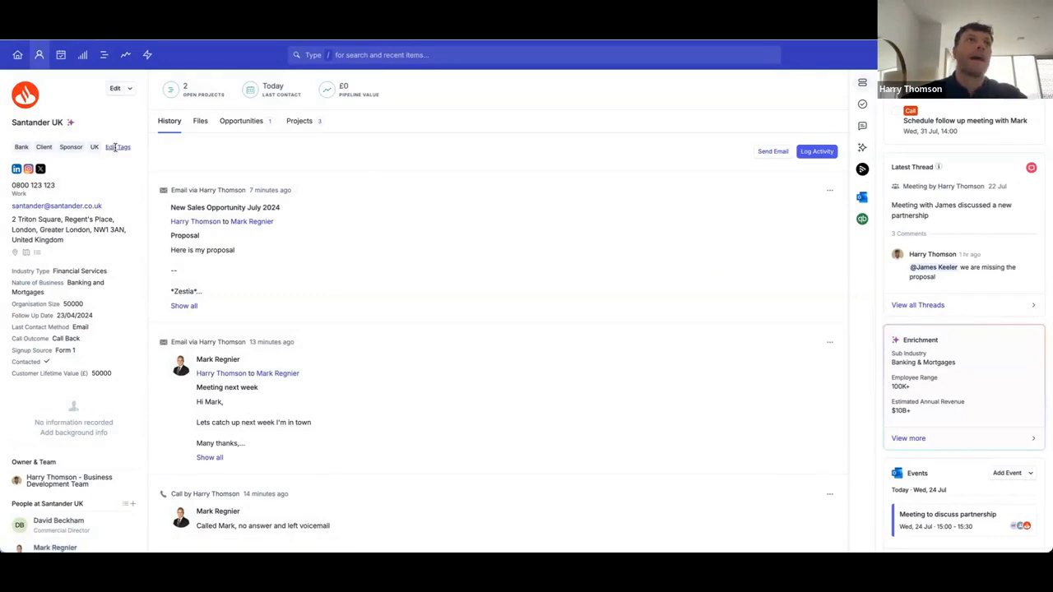
{"action": "left_click", "coordinate": [115, 146]}
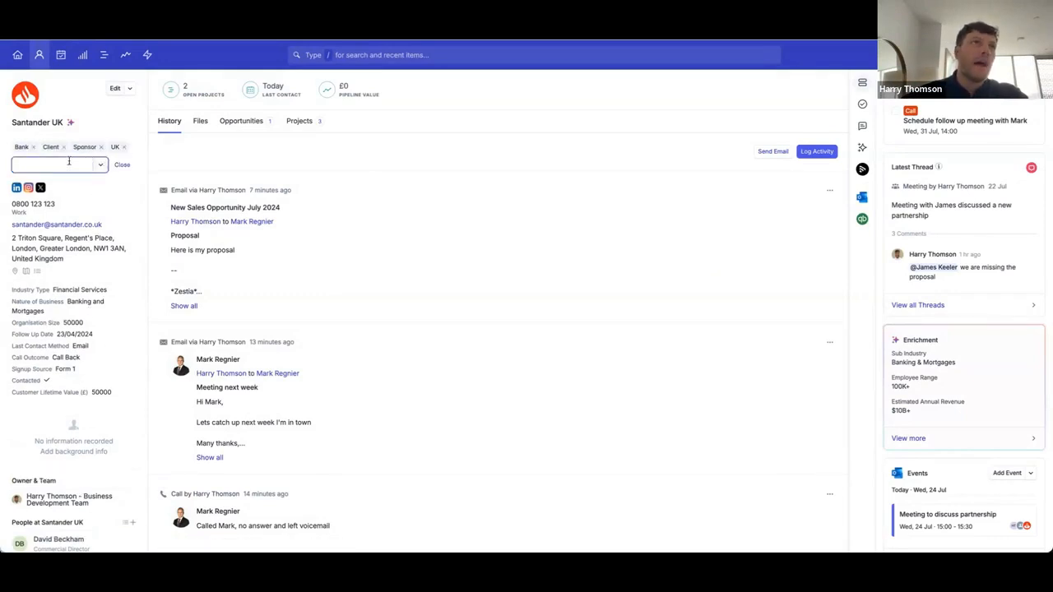
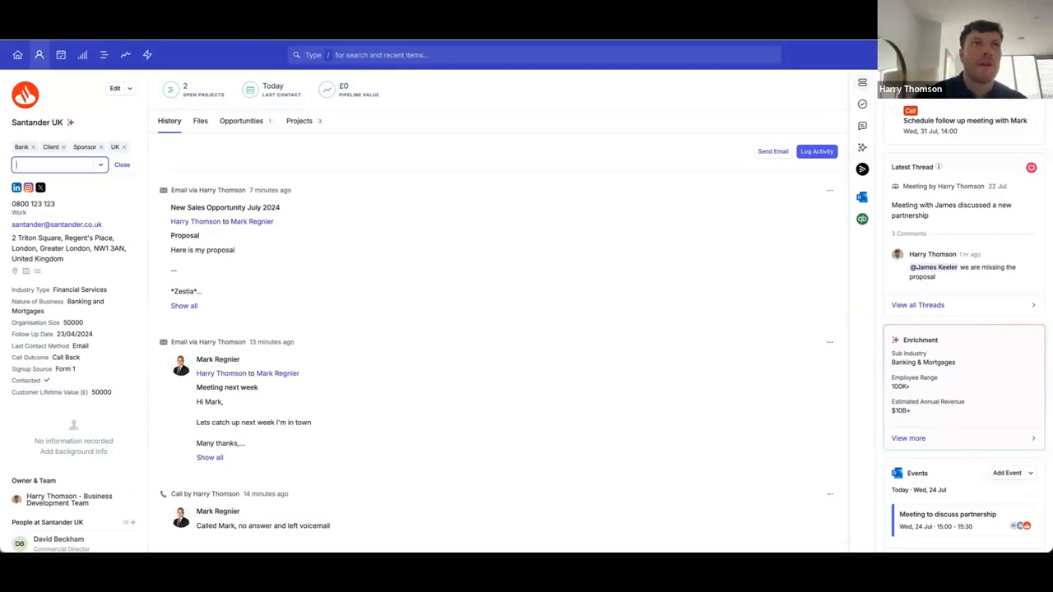
- Start a new opportunity, expand its additional contacts and relate it to a new person entered by first name
{"action": "left_click", "coordinate": [104, 54]}
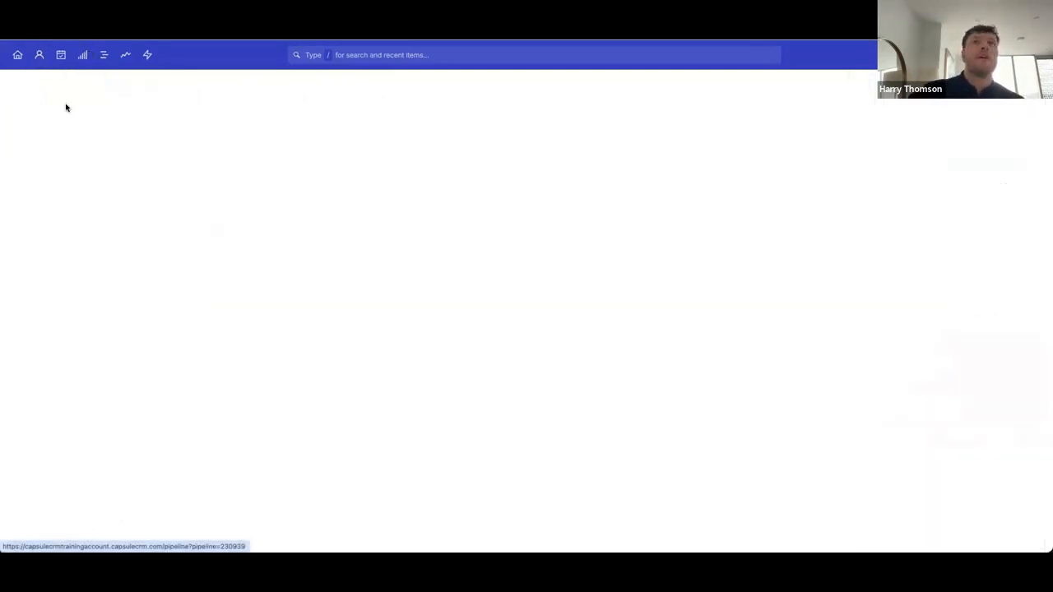
{"action": "left_click", "coordinate": [996, 83]}
{"action": "left_click", "coordinate": [176, 182]}
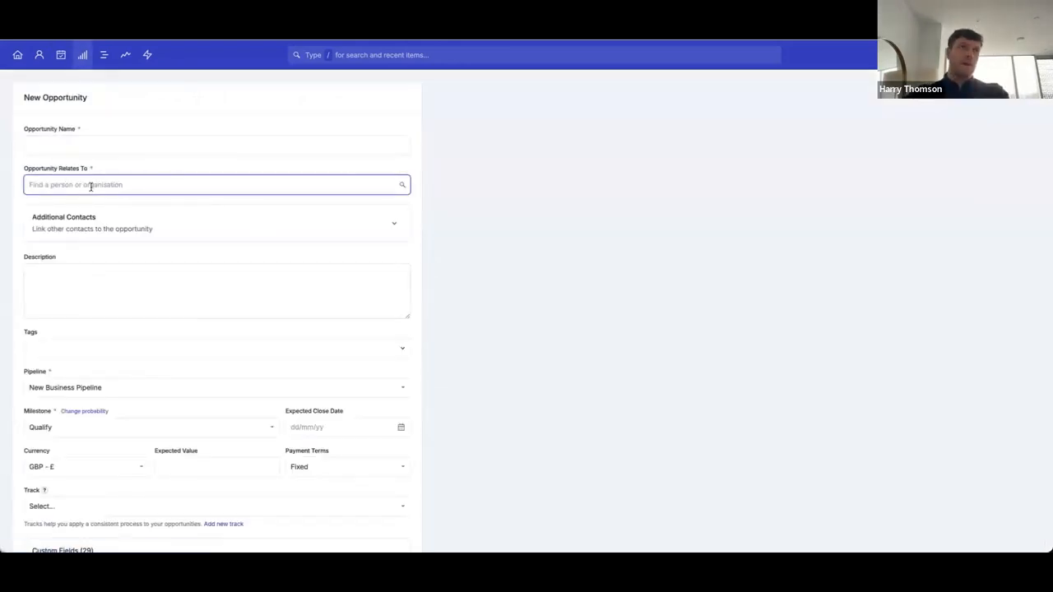
{"action": "left_click", "coordinate": [82, 227]}
{"action": "left_click", "coordinate": [89, 183]}
{"action": "type", "text": "Helen"}
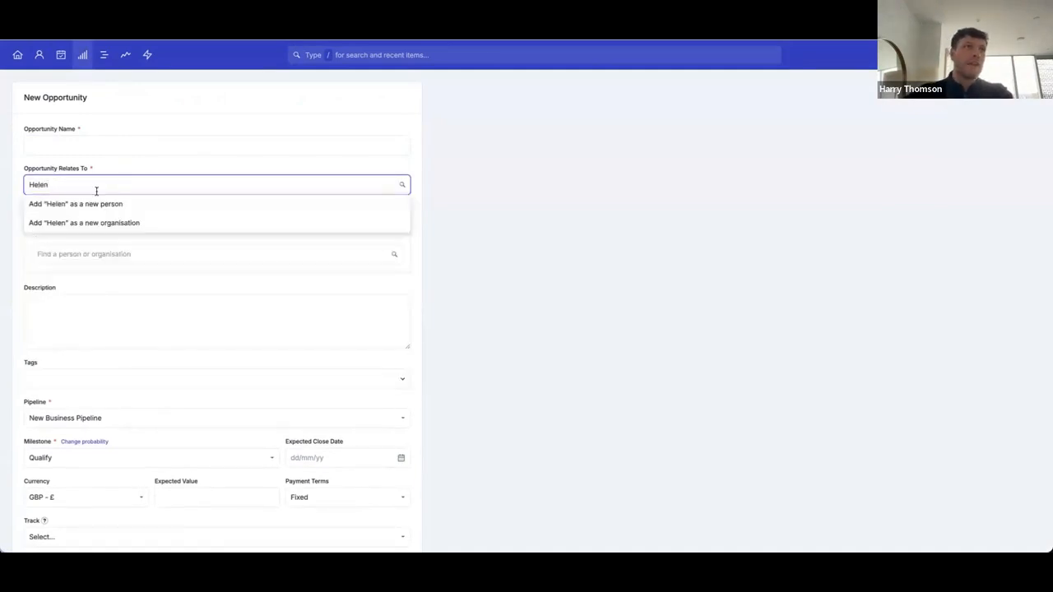
{"action": "left_click", "coordinate": [123, 205]}
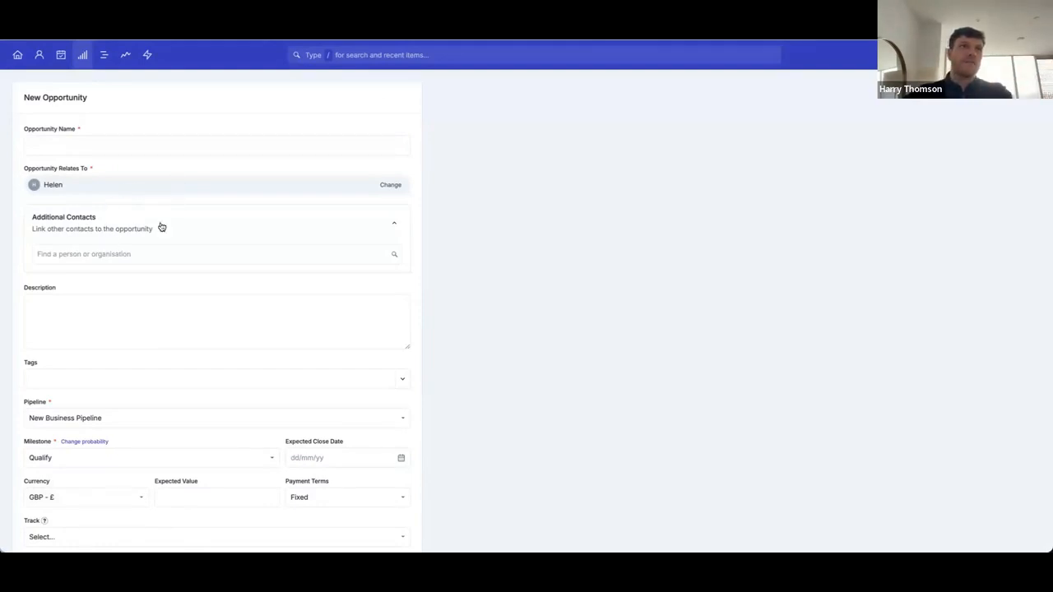
- Change the related contact to the new organisation Helens Consulting and enter its contact's first name
{"action": "left_click", "coordinate": [390, 185]}
{"action": "type", "text": "Helens Consulting"}
{"action": "left_click", "coordinate": [230, 223]}
{"action": "left_click", "coordinate": [145, 216]}
{"action": "left_click", "coordinate": [90, 261]}
{"action": "type", "text": "Helen"}
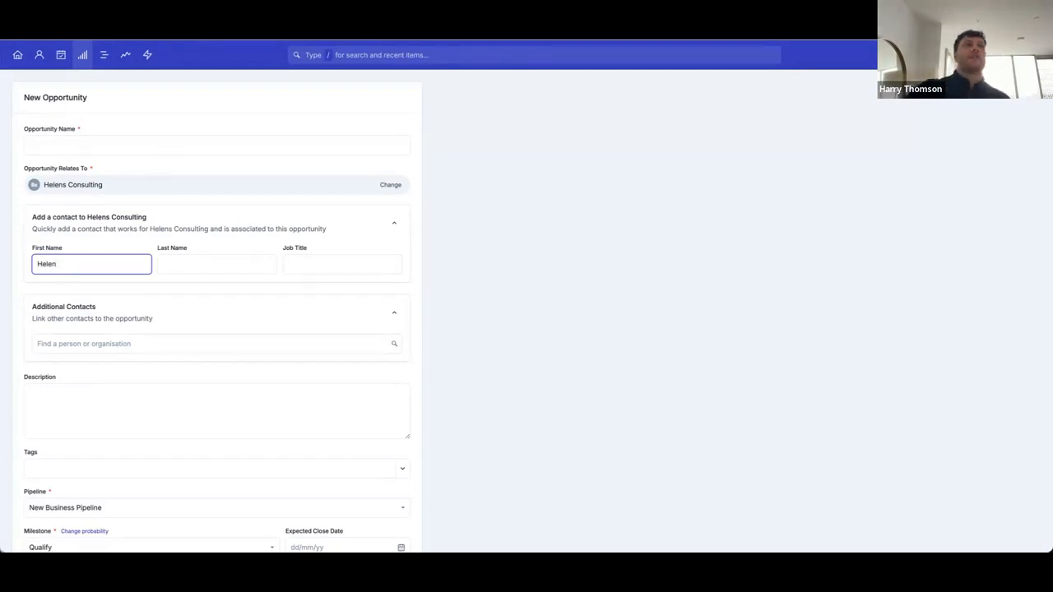
- Reset the contact list filters and open a new organisation form with a blank person entry
{"action": "left_click", "coordinate": [42, 55]}
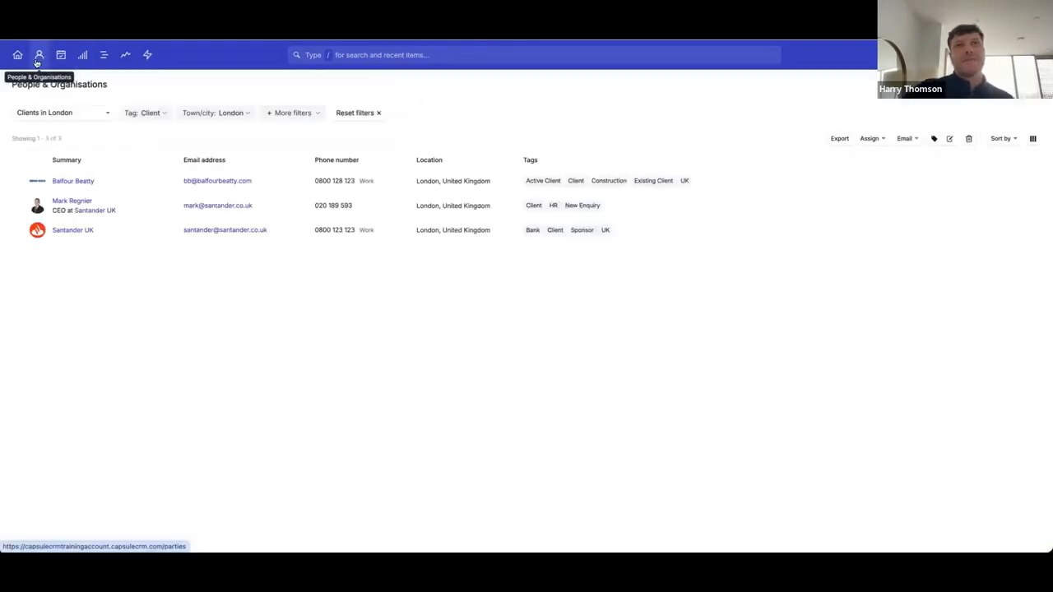
{"action": "left_click", "coordinate": [356, 111]}
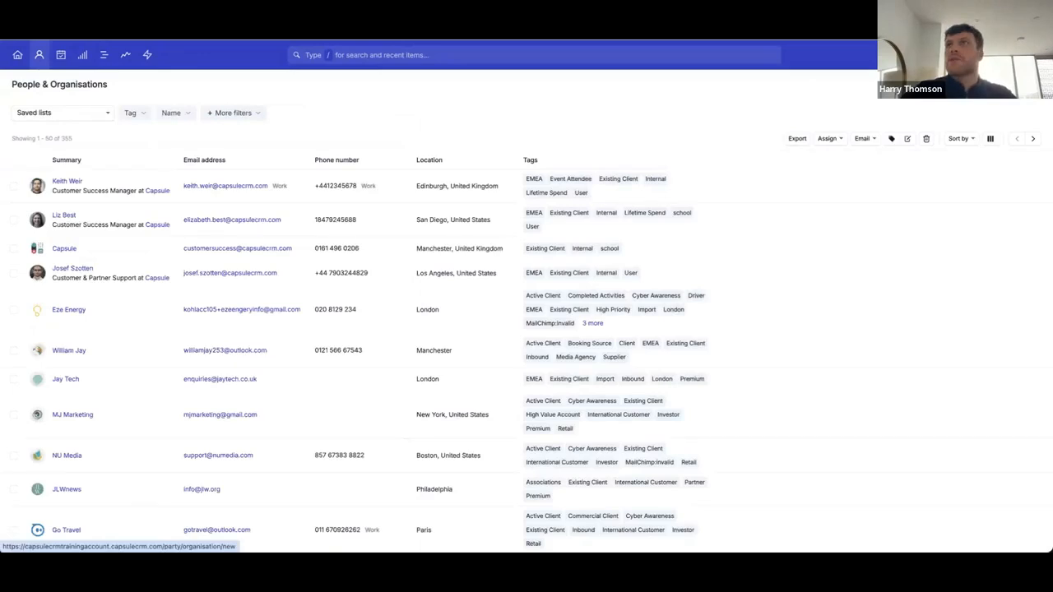
{"action": "left_click", "coordinate": [1000, 85]}
{"action": "left_click", "coordinate": [144, 270]}
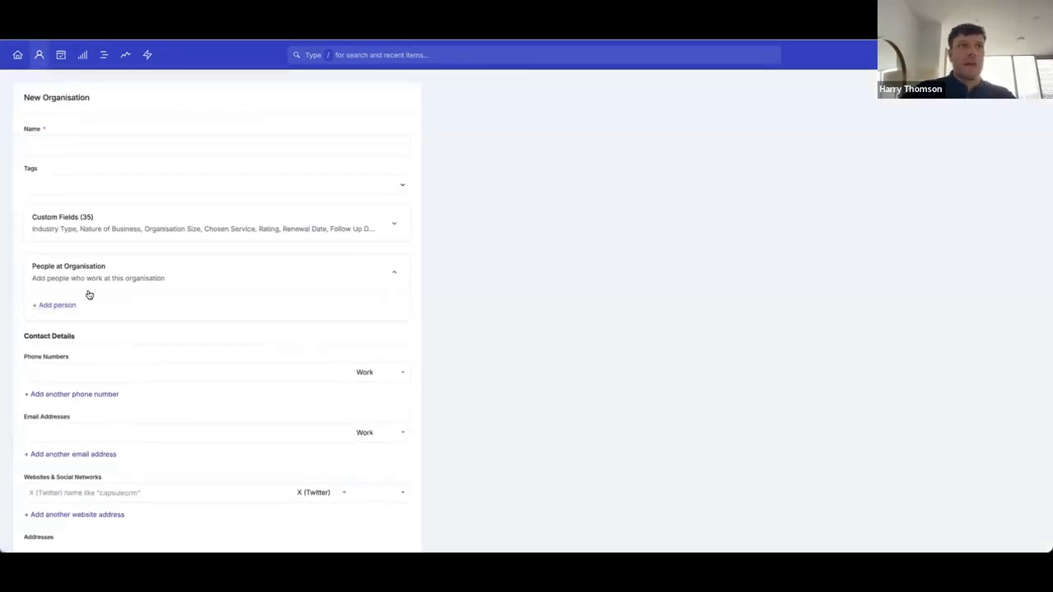
{"action": "left_click", "coordinate": [76, 305]}
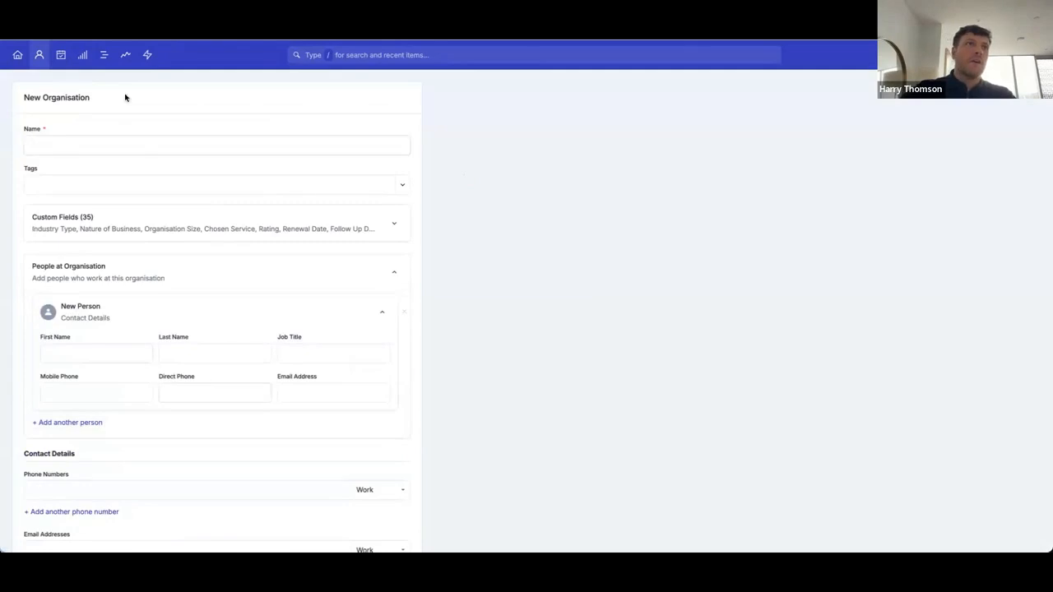
- Open a blank new person form with its organisation lookup, and visit the account settings page
{"action": "left_click", "coordinate": [50, 57]}
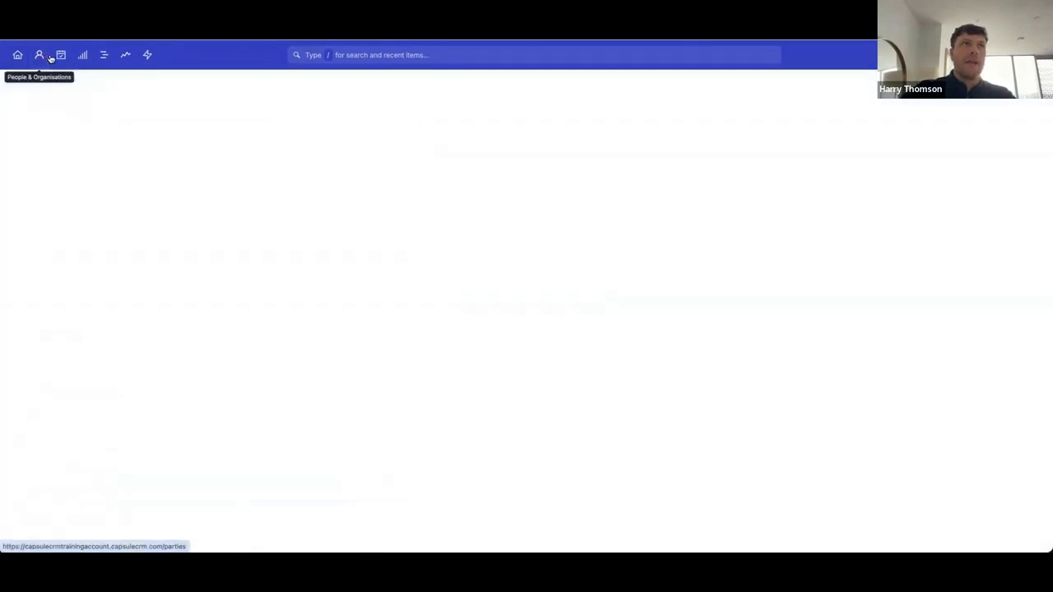
{"action": "left_click", "coordinate": [933, 85]}
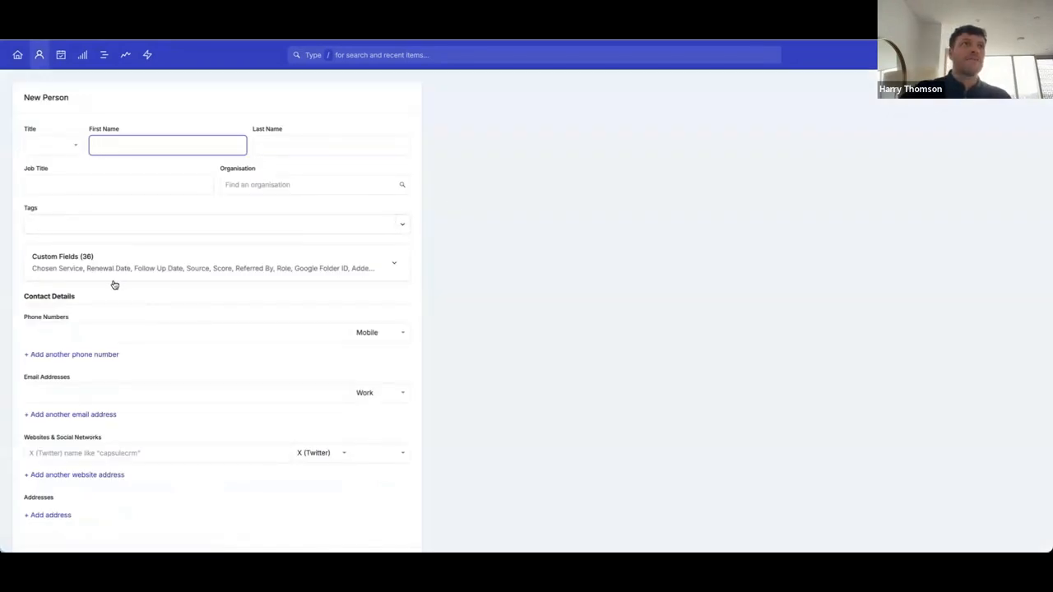
{"action": "left_click", "coordinate": [273, 186]}
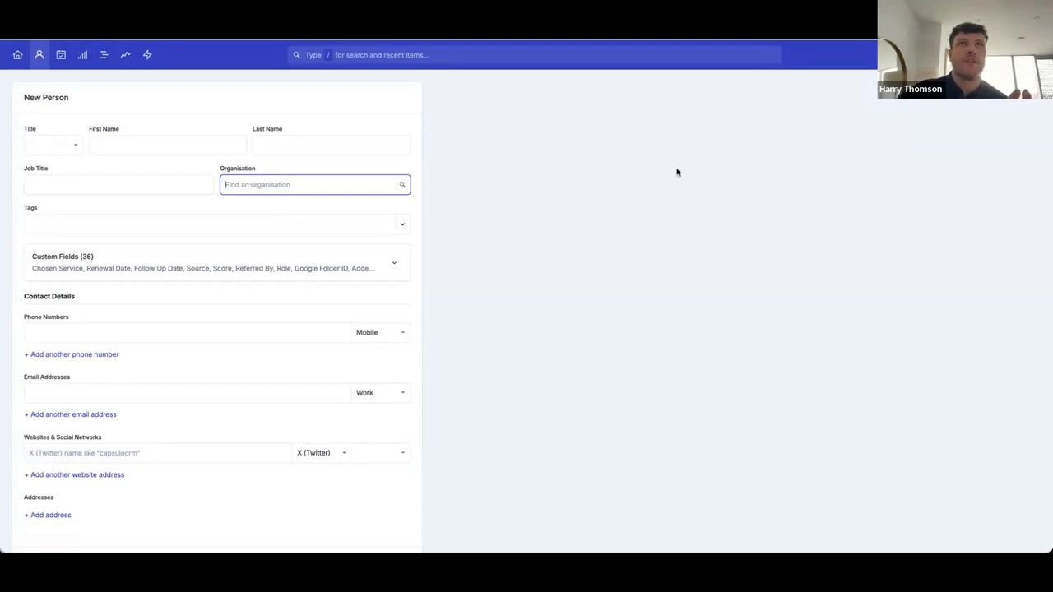
{"action": "left_click", "coordinate": [1025, 55]}
{"action": "left_click", "coordinate": [1009, 98]}
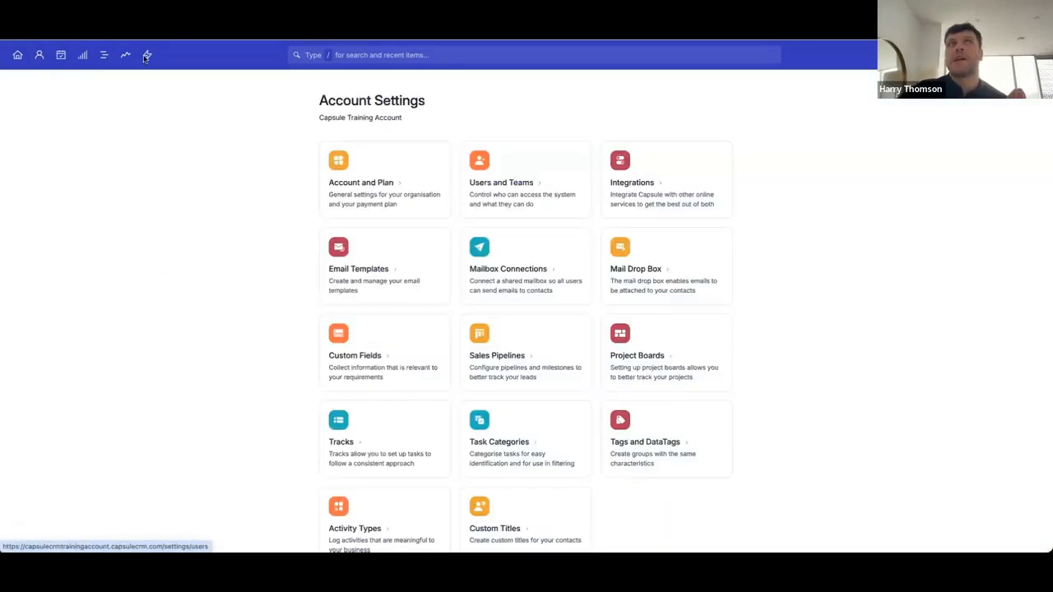
- Open a new organisation form from the contacts area, view its custom fields and add a blank person entry
{"action": "left_click", "coordinate": [33, 55]}
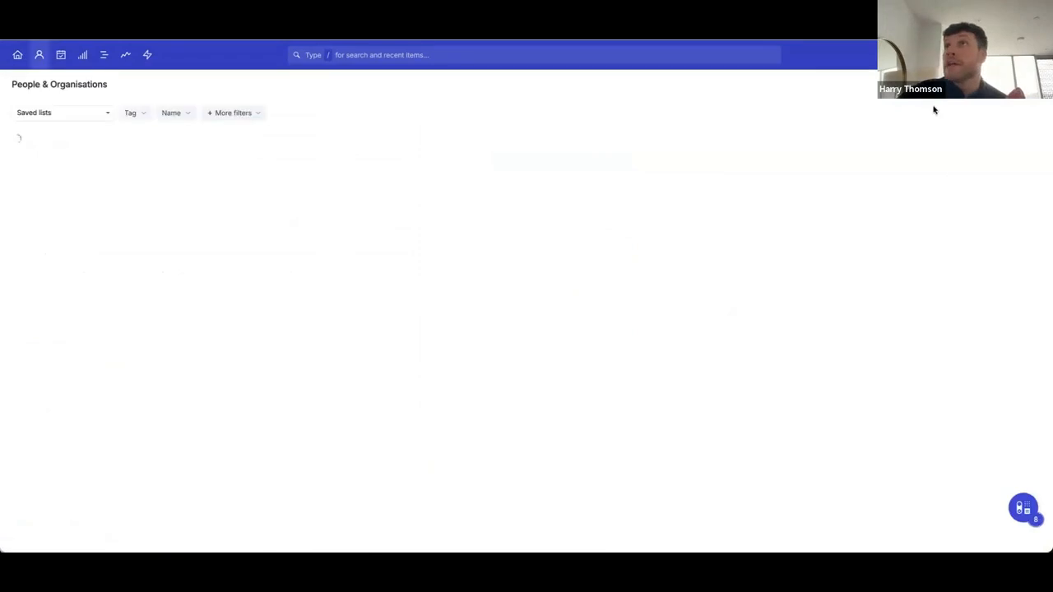
{"action": "left_click", "coordinate": [151, 247]}
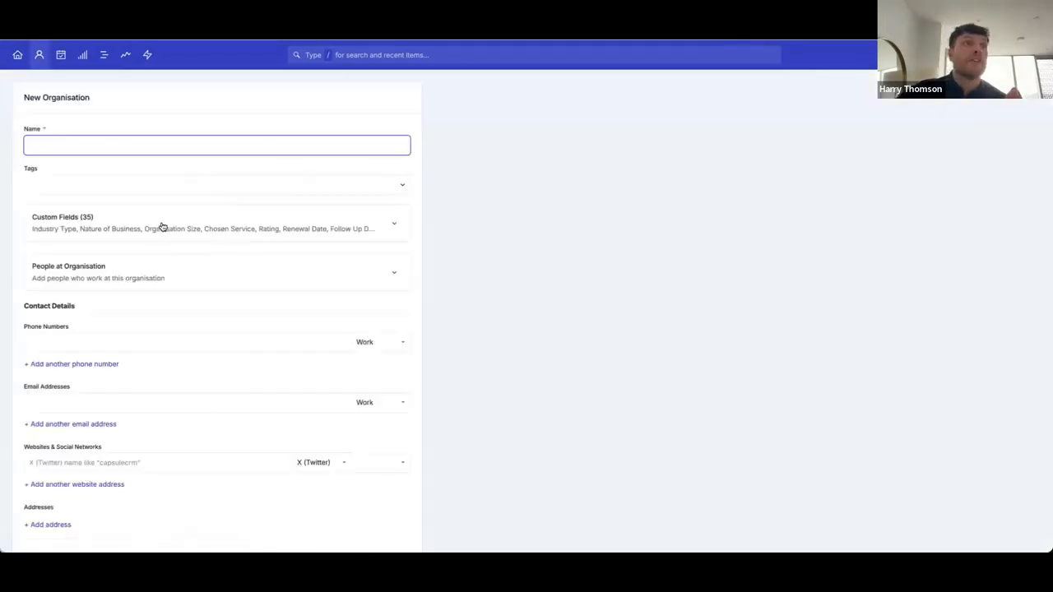
{"action": "left_click", "coordinate": [212, 227]}
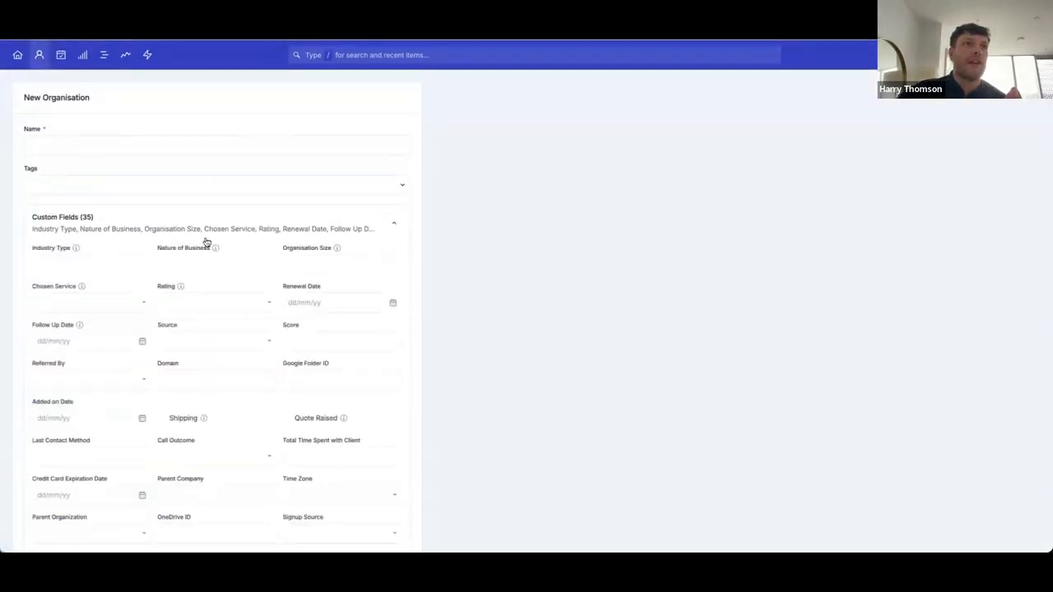
{"action": "left_click", "coordinate": [221, 224]}
{"action": "left_click", "coordinate": [202, 277]}
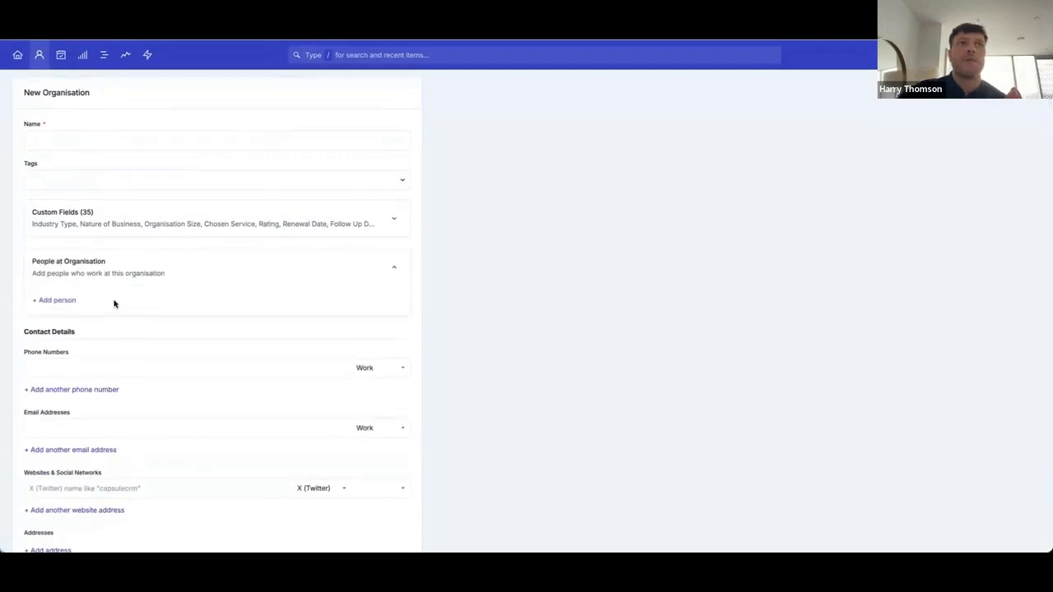
{"action": "left_click", "coordinate": [57, 301]}
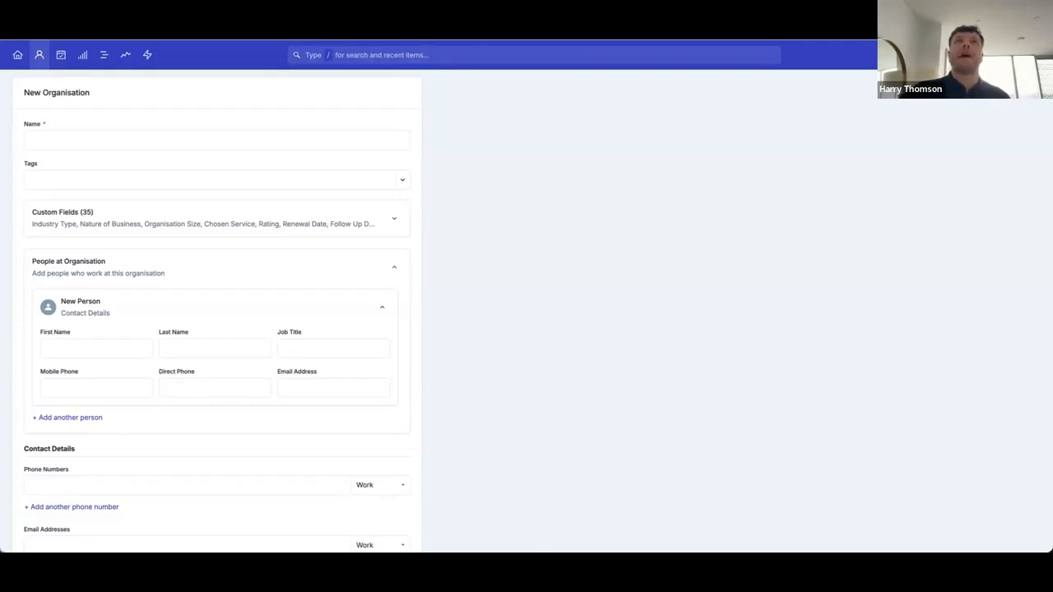
- Switch to Outlook to view the strategy consulting enquiry email, and return to Capsule to search for its sender
{"action": "key", "text": "alt+Tab"}
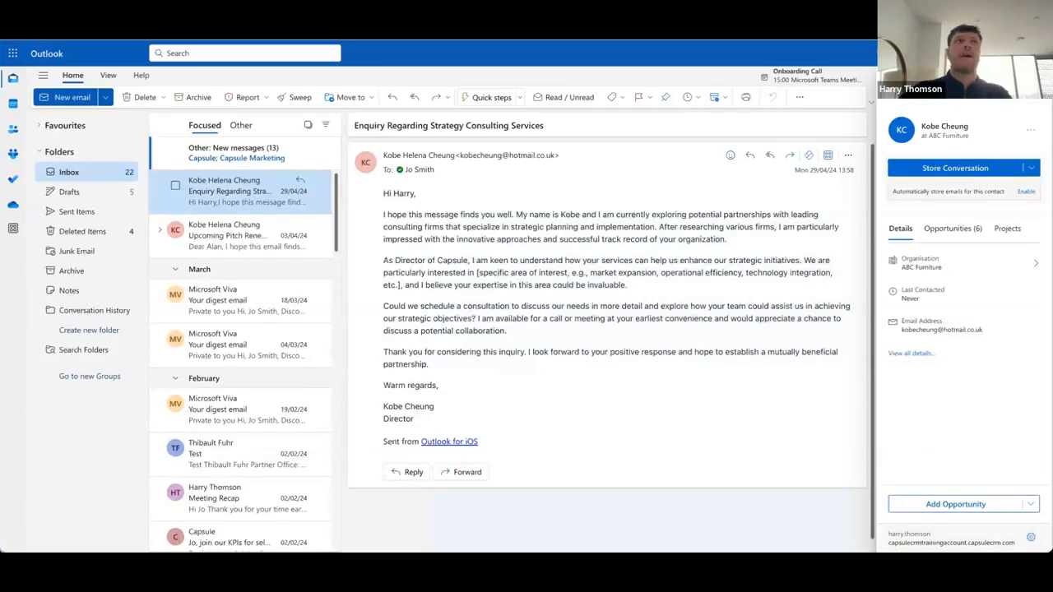
{"action": "key", "text": "alt+Tab"}
{"action": "left_click", "coordinate": [325, 55]}
{"action": "type", "text": "kobe"}
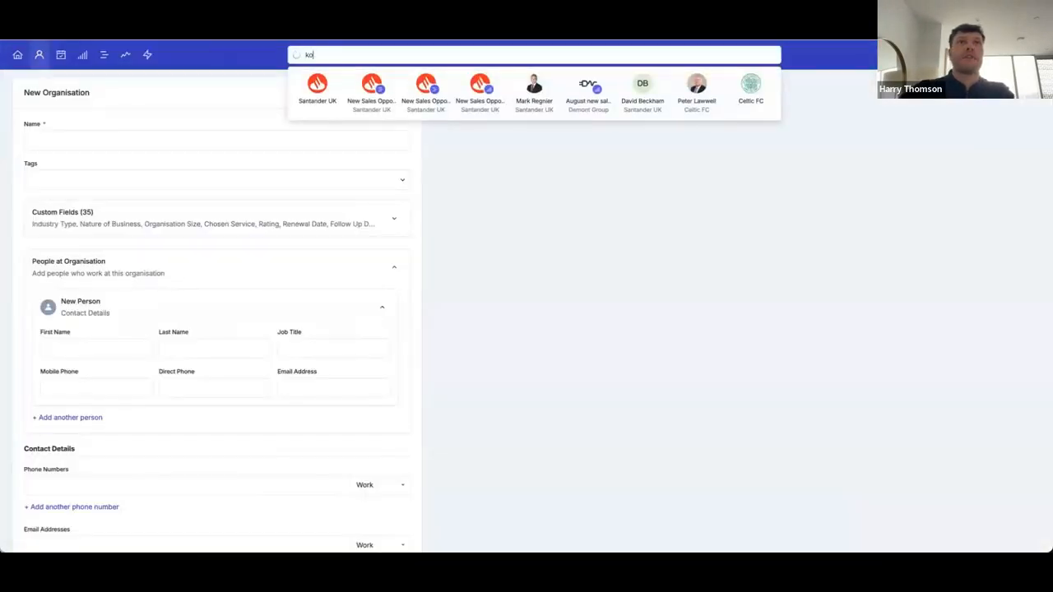
- Open the won New event opportunity for Corrigans from the search results and delete it
{"action": "left_click", "coordinate": [362, 157]}
{"action": "left_click", "coordinate": [129, 89]}
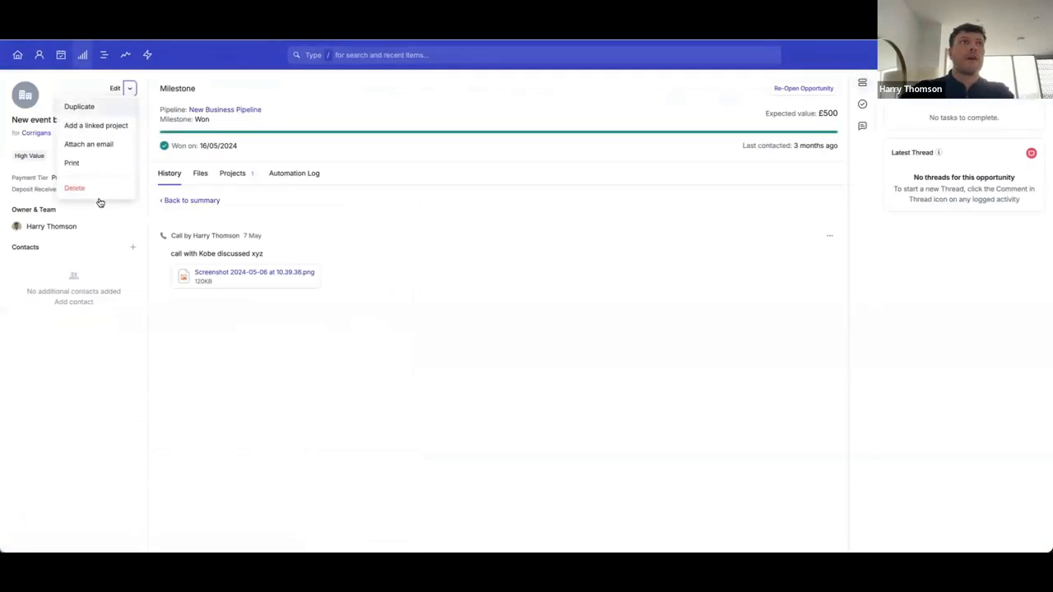
{"action": "left_click", "coordinate": [82, 187]}
{"action": "left_click", "coordinate": [406, 322]}
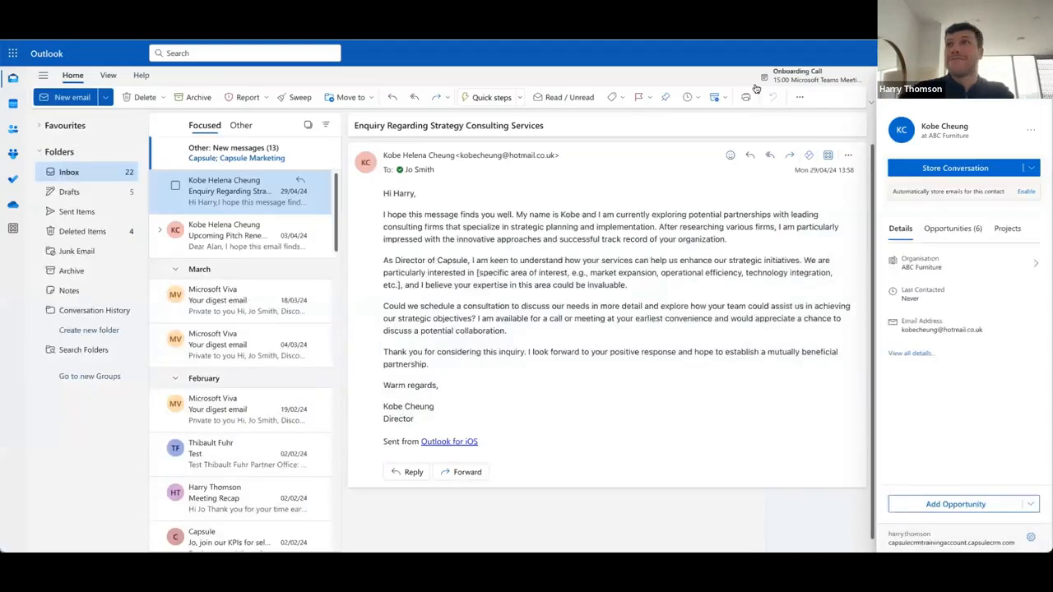
- Reopen the strategy consulting enquiry email and add its sender as a person with title Mrs and job title Director
{"action": "left_click", "coordinate": [192, 247]}
{"action": "left_click", "coordinate": [228, 199]}
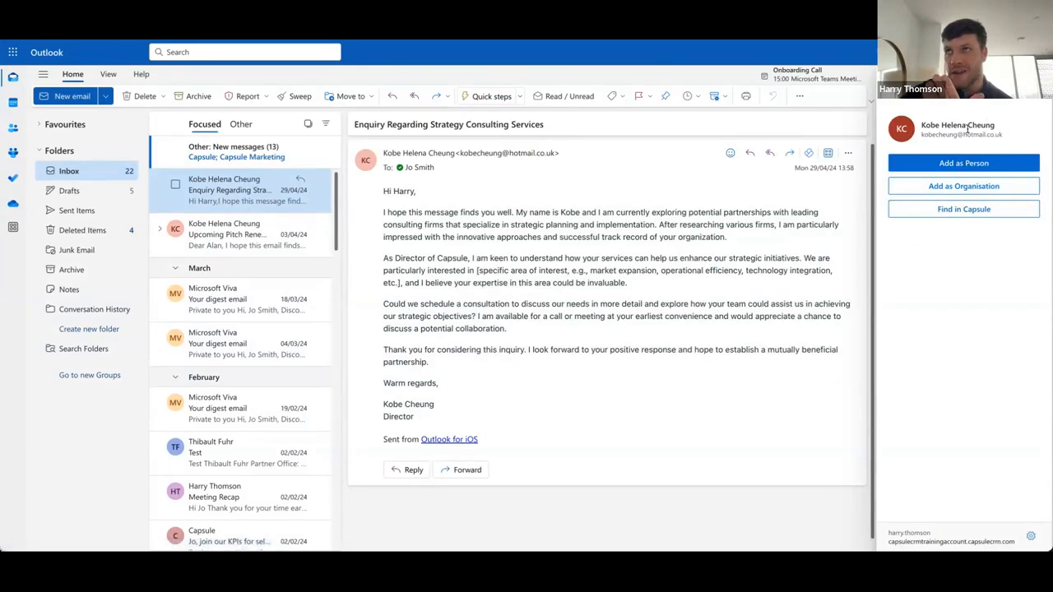
{"action": "left_click", "coordinate": [947, 168]}
{"action": "left_click", "coordinate": [937, 201]}
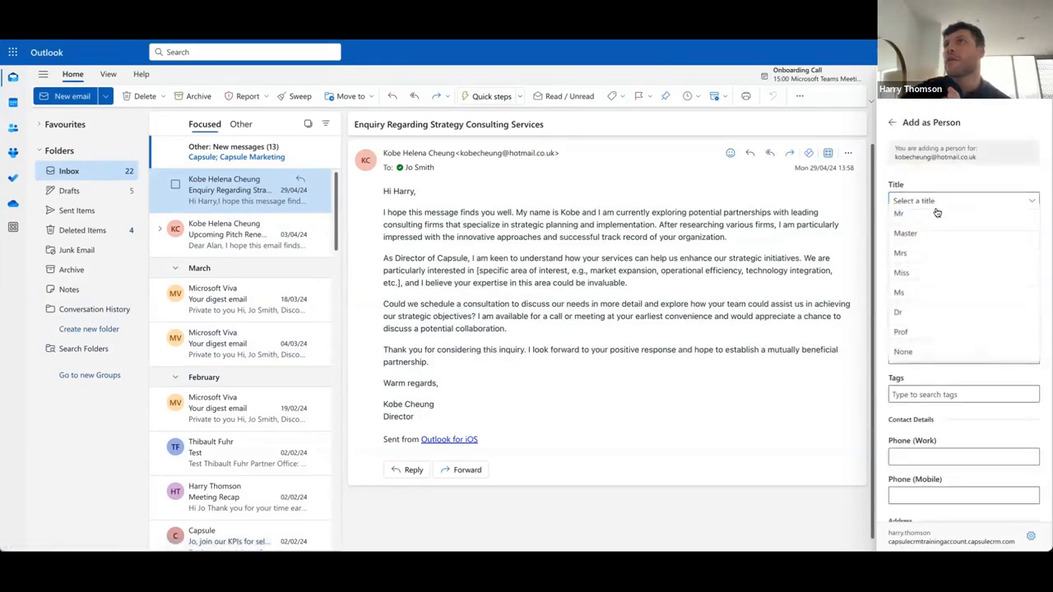
{"action": "left_click", "coordinate": [980, 252]}
{"action": "left_click", "coordinate": [933, 277]}
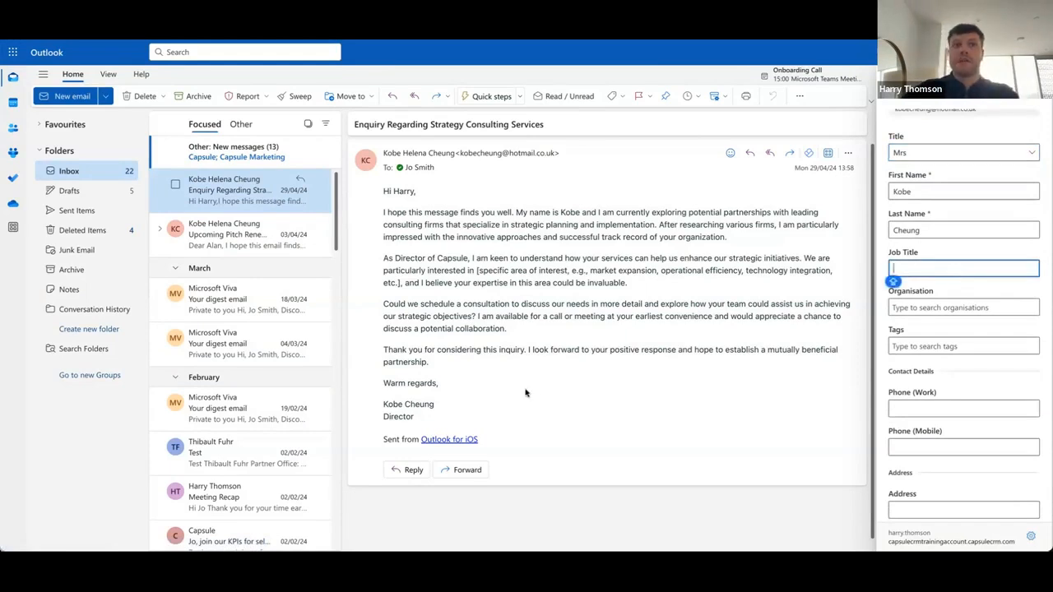
{"action": "type", "text": "Director"}
- Assign the new person to a new organisation named Denis' Consultancy
{"action": "scroll", "coordinate": [968, 309], "scroll_direction": "down", "scroll_amount": 1}
{"action": "left_click", "coordinate": [946, 253]}
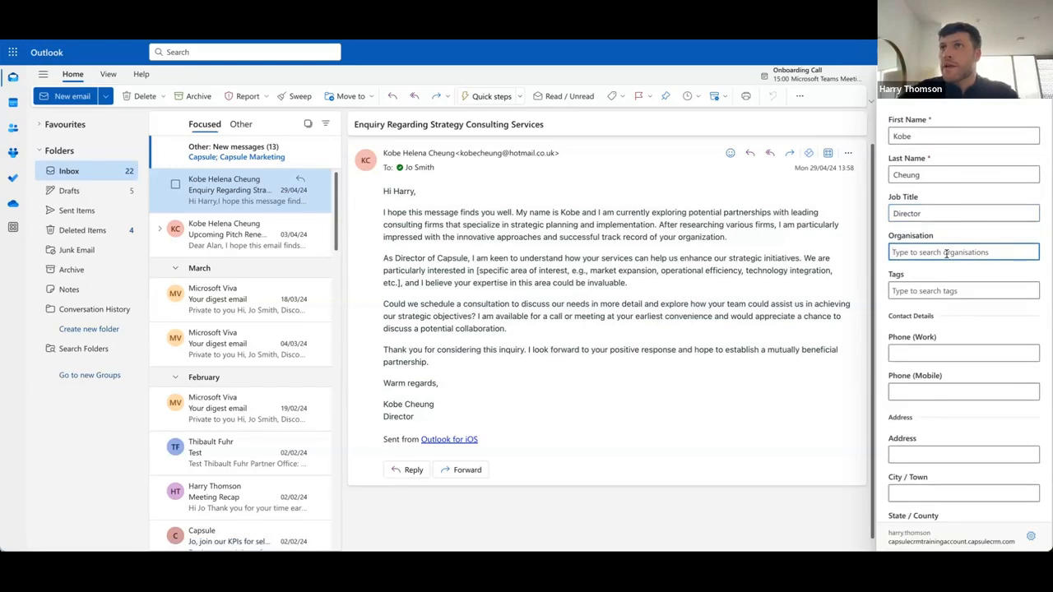
{"action": "type", "text": "ABC"}
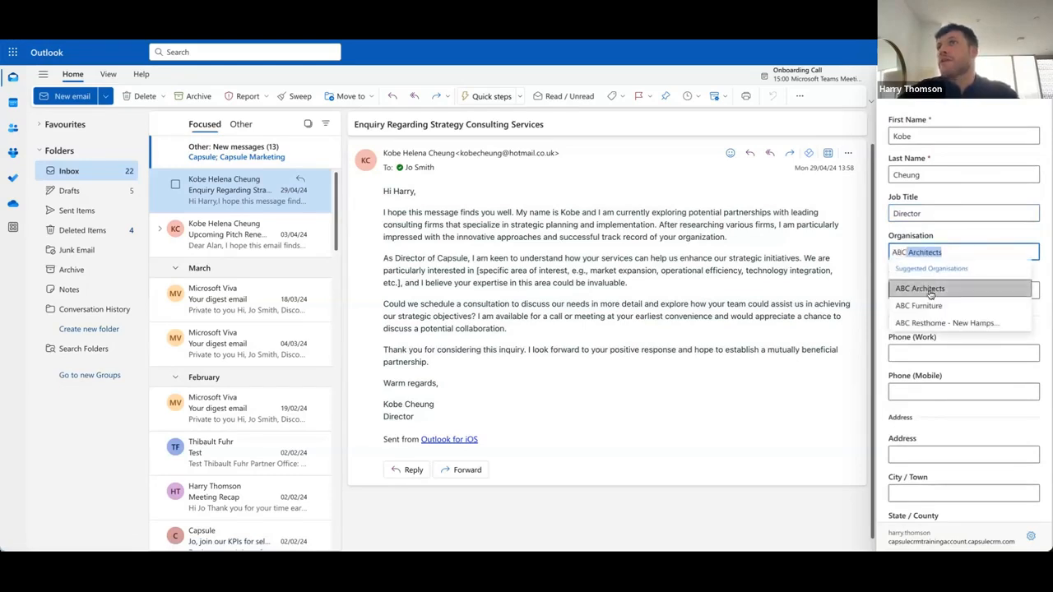
{"action": "triple_click", "coordinate": [928, 252]}
{"action": "key", "text": "BackSpace"}
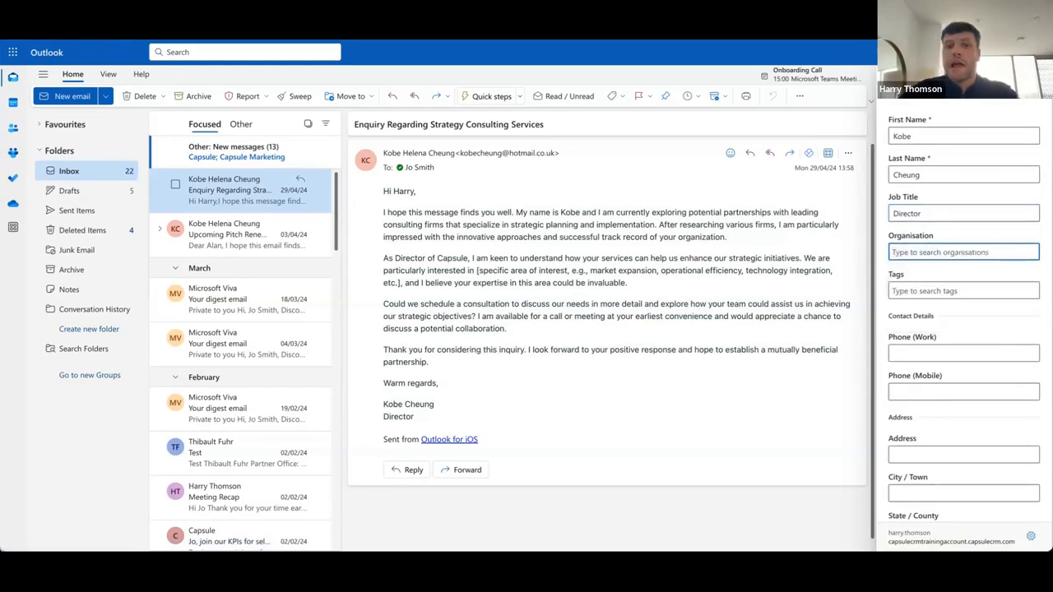
{"action": "type", "text": "Denis"}
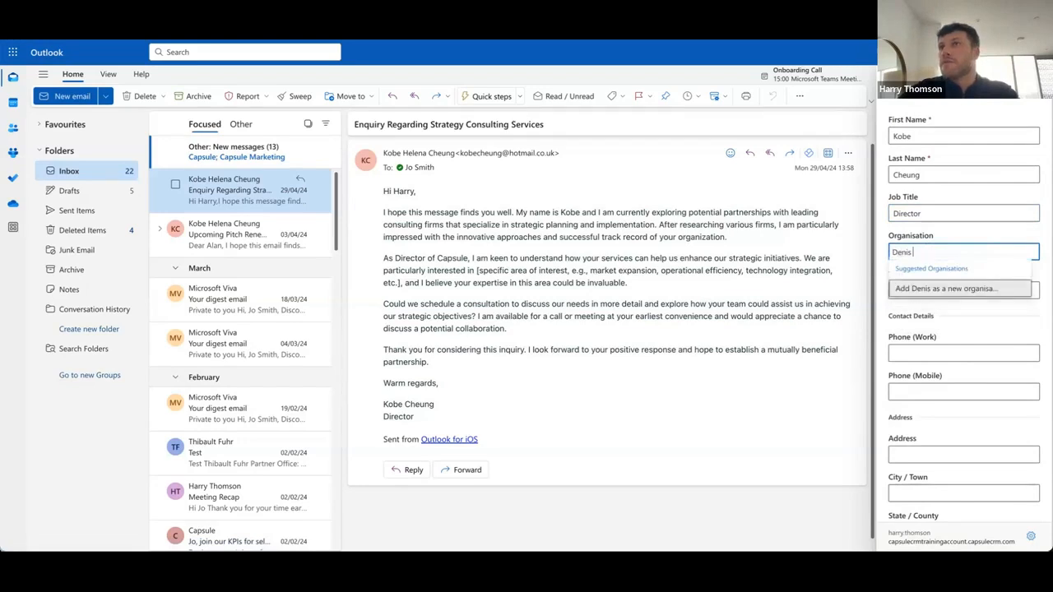
{"action": "type", "text": "' Consultancy"}
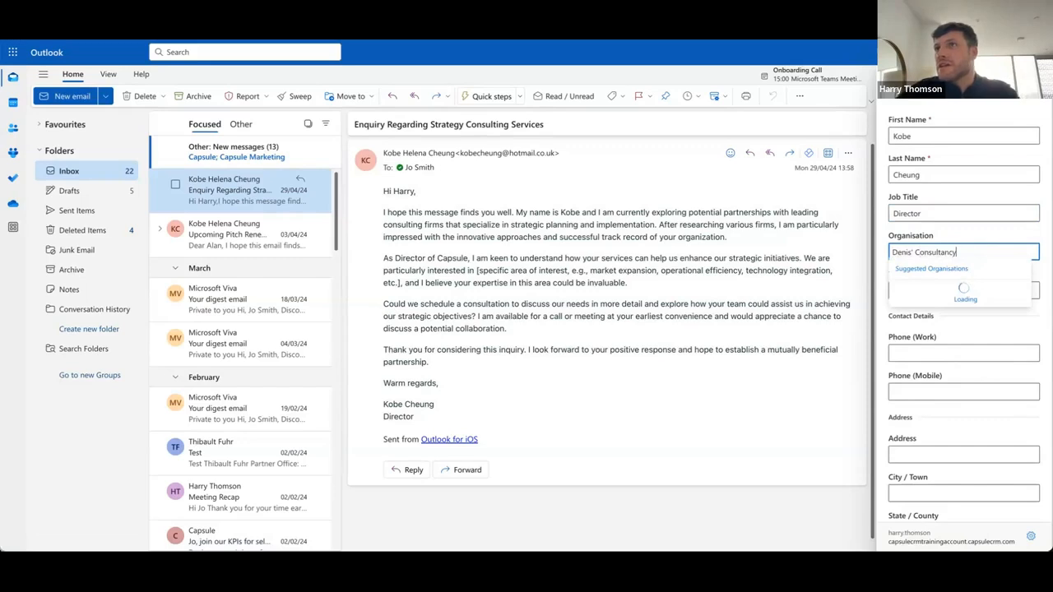
{"action": "left_click", "coordinate": [954, 289]}
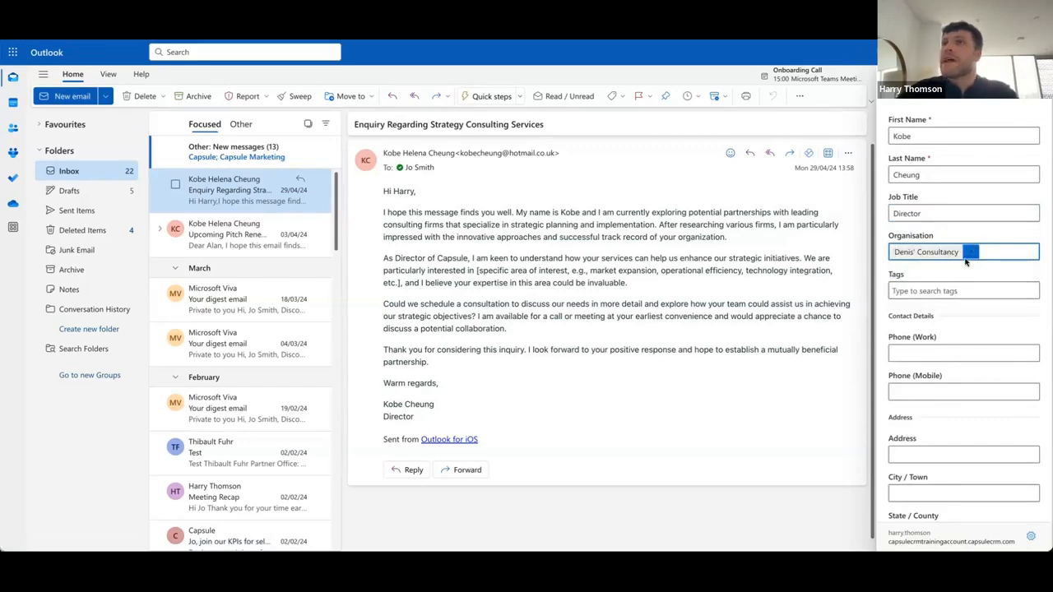
- Tag the new person with Lead and save the record, storing the email conversation under them
{"action": "scroll", "coordinate": [964, 256], "scroll_direction": "down", "scroll_amount": 1}
{"action": "scroll", "coordinate": [925, 194], "scroll_direction": "up", "scroll_amount": 1}
{"action": "scroll", "coordinate": [929, 240], "scroll_direction": "down", "scroll_amount": 1}
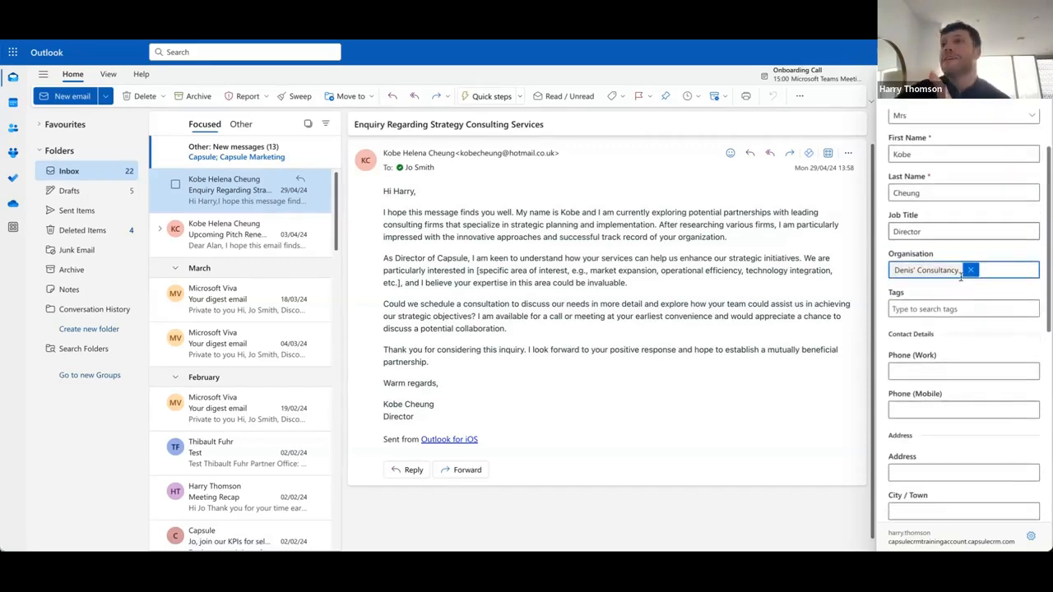
{"action": "scroll", "coordinate": [923, 280], "scroll_direction": "down", "scroll_amount": 2}
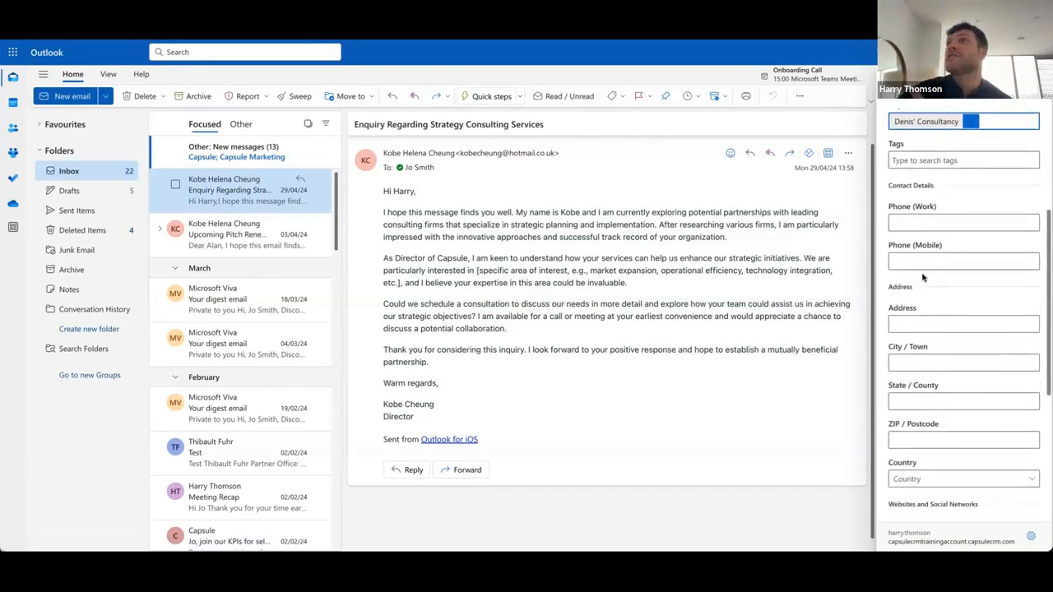
{"action": "left_click", "coordinate": [953, 160]}
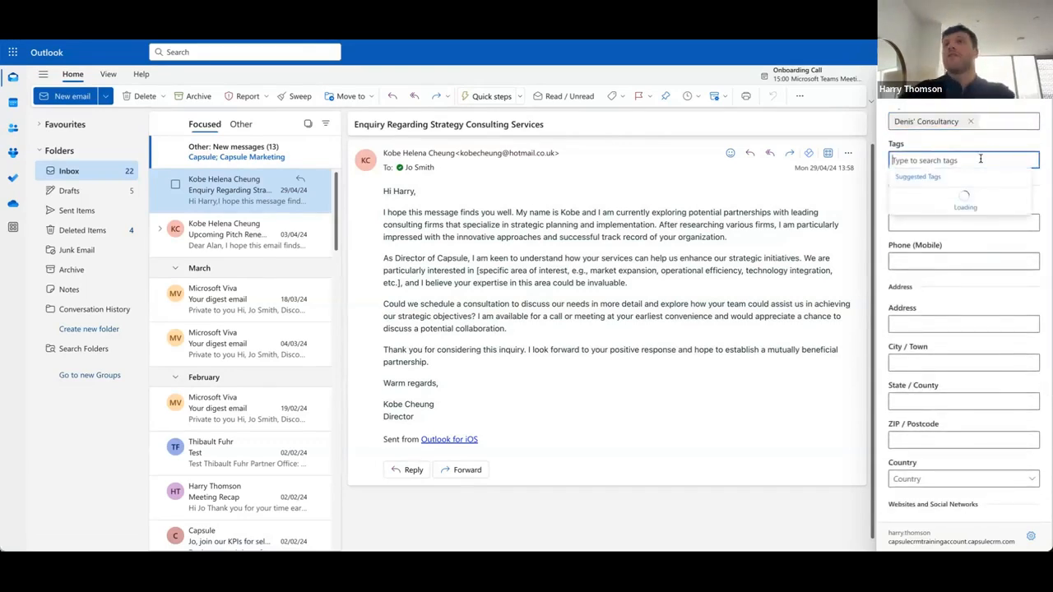
{"action": "type", "text": "new le"}
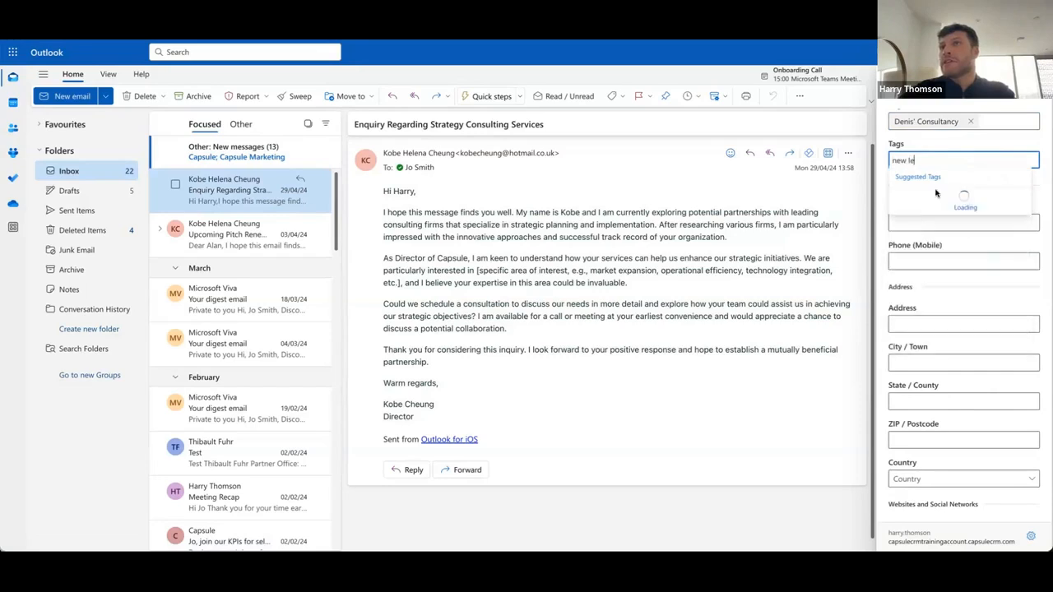
{"action": "key", "text": "BackSpace"}
{"action": "key", "text": "BackSpace"}
{"action": "key", "text": "BackSpace"}
{"action": "key", "text": "BackSpace"}
{"action": "key", "text": "BackSpace"}
{"action": "key", "text": "BackSpace"}
{"action": "type", "text": "lead"}
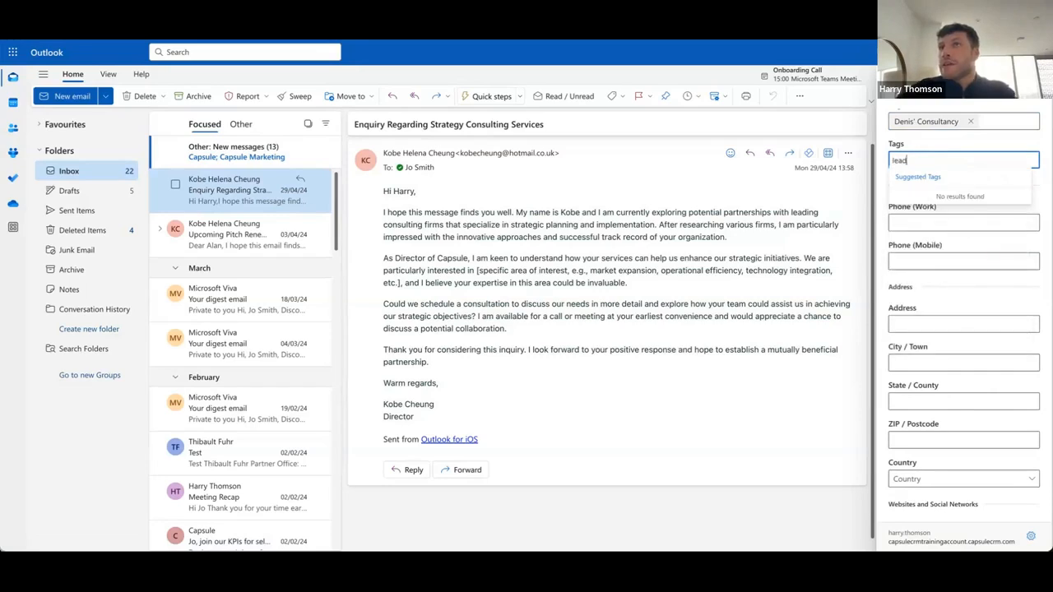
{"action": "scroll", "coordinate": [963, 227], "scroll_direction": "down", "scroll_amount": 5}
{"action": "left_click", "coordinate": [966, 401]}
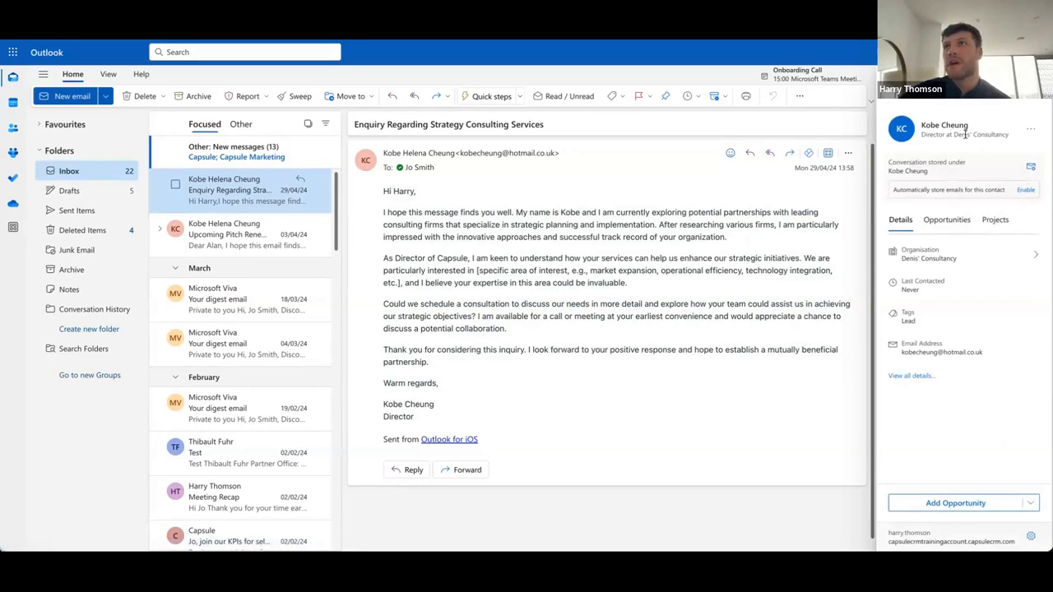
- Enable automatic email storing for the enquiry's sender, including previous emails
{"action": "left_click", "coordinate": [1025, 190]}
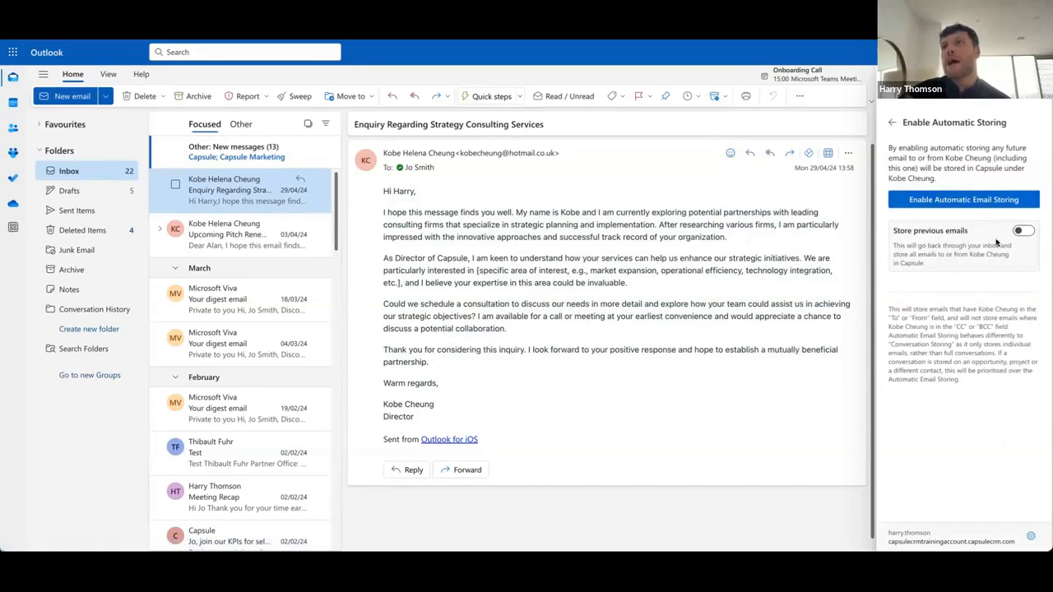
{"action": "left_click", "coordinate": [1018, 233]}
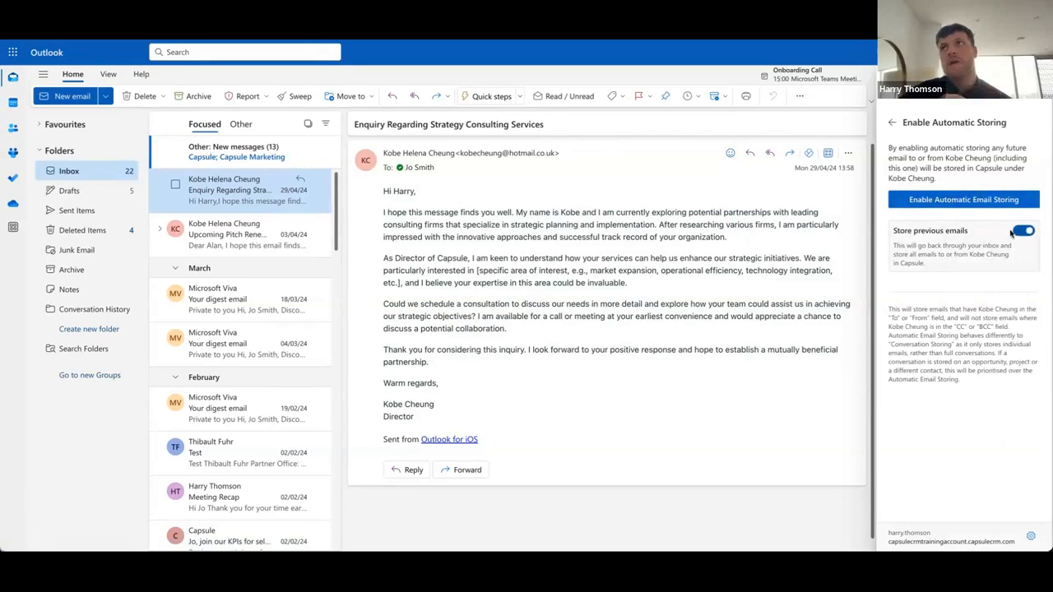
{"action": "left_click", "coordinate": [943, 202]}
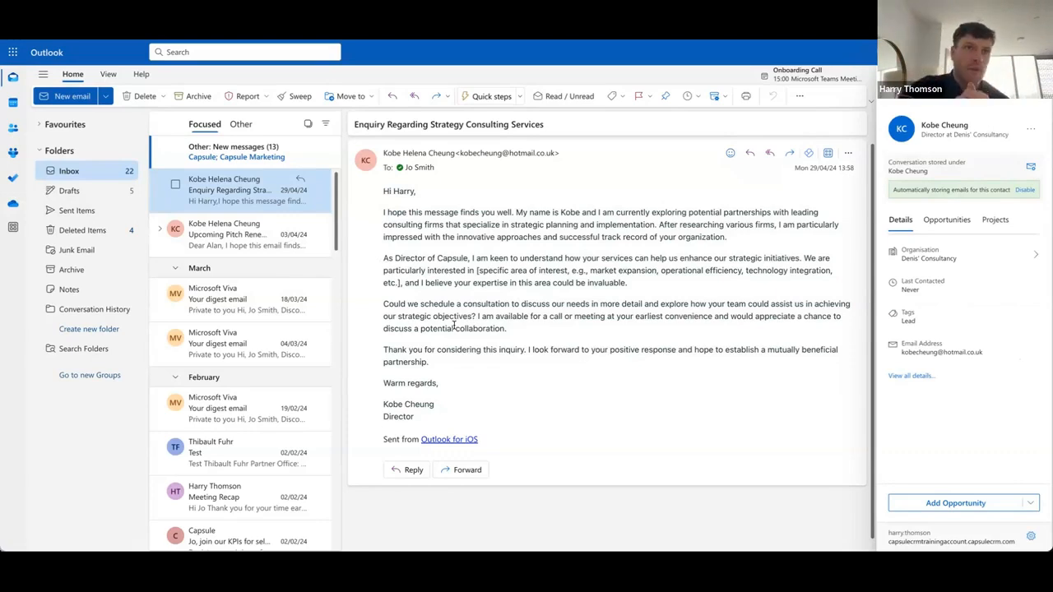
- Open the 18/03/24 Microsoft Viva digest email and enable automatic email storing for that contact, without previous emails
{"action": "left_click", "coordinate": [217, 228]}
{"action": "left_click", "coordinate": [229, 303]}
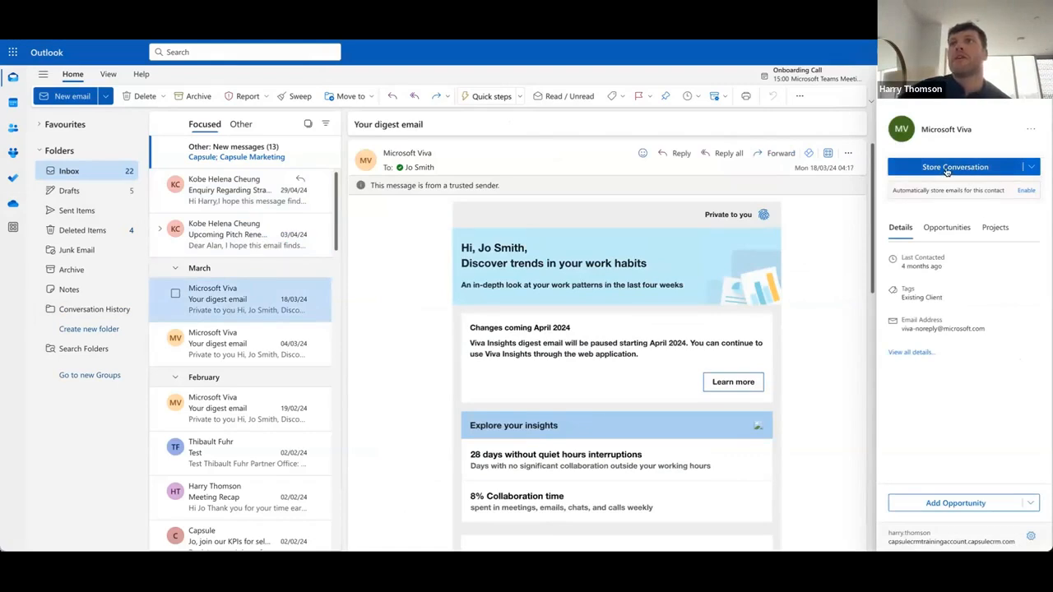
{"action": "left_click", "coordinate": [1025, 194]}
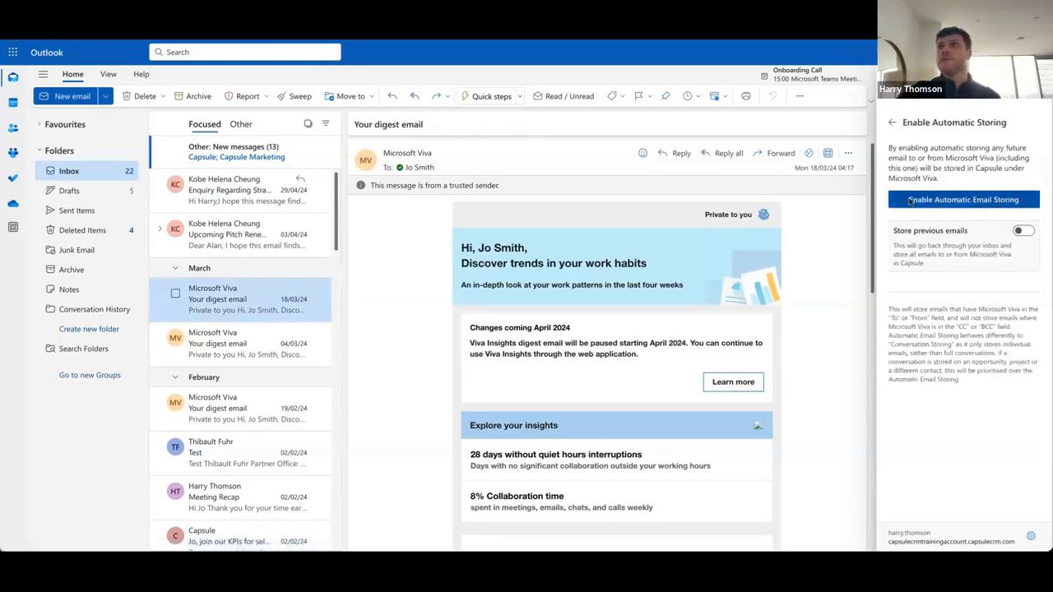
{"action": "left_click", "coordinate": [964, 199]}
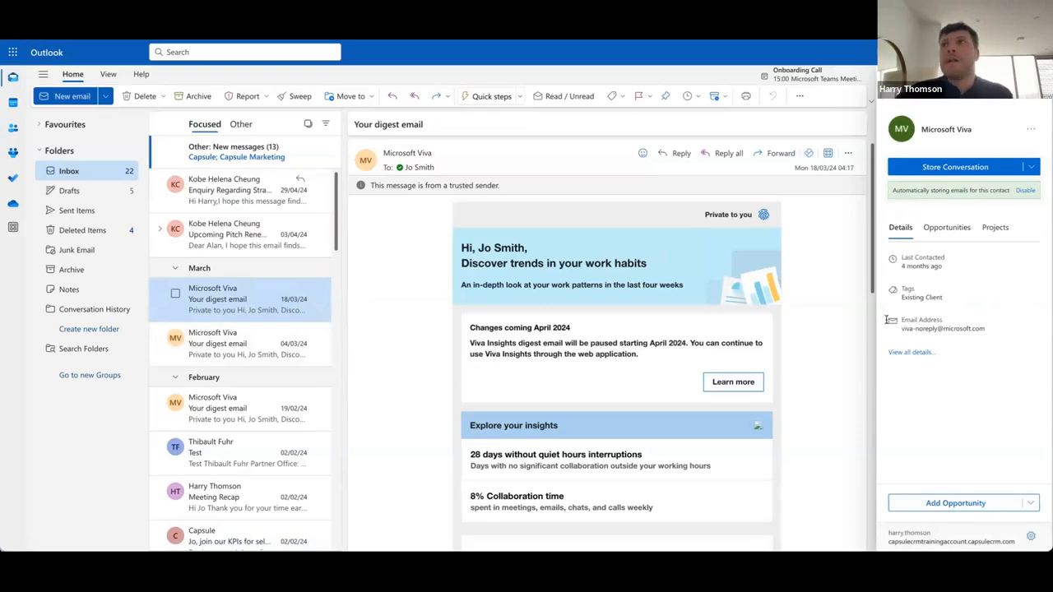
- Return to the strategy consulting enquiry email, view the new task form for its sender and leave it unsaved
{"action": "left_click", "coordinate": [200, 178]}
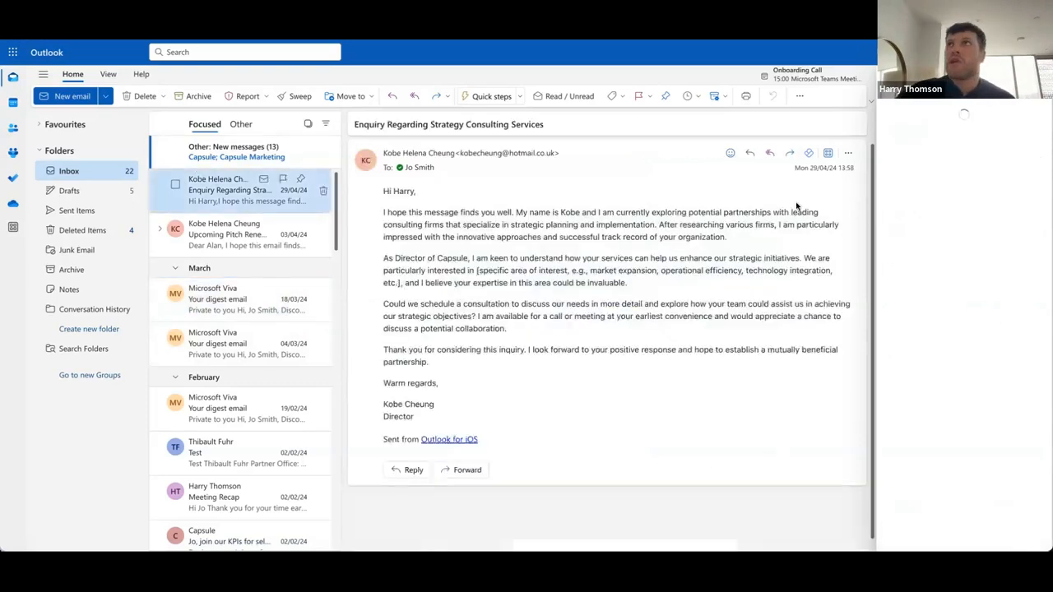
{"action": "left_click", "coordinate": [1031, 503]}
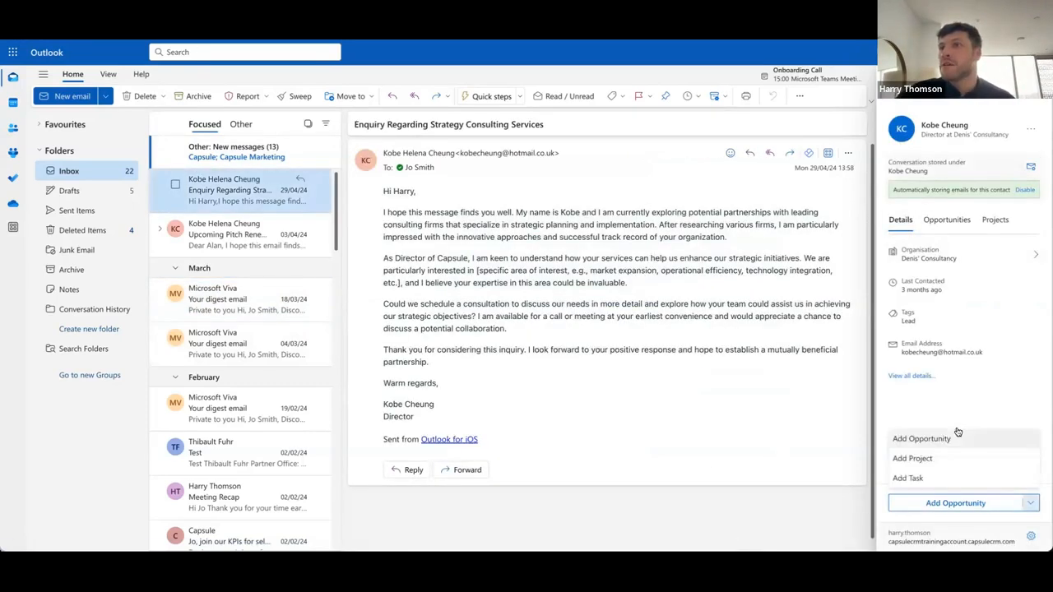
{"action": "left_click", "coordinate": [935, 477]}
{"action": "scroll", "coordinate": [885, 134], "scroll_direction": "down", "scroll_amount": 1}
{"action": "scroll", "coordinate": [886, 119], "scroll_direction": "up", "scroll_amount": 1}
{"action": "left_click", "coordinate": [893, 124]}
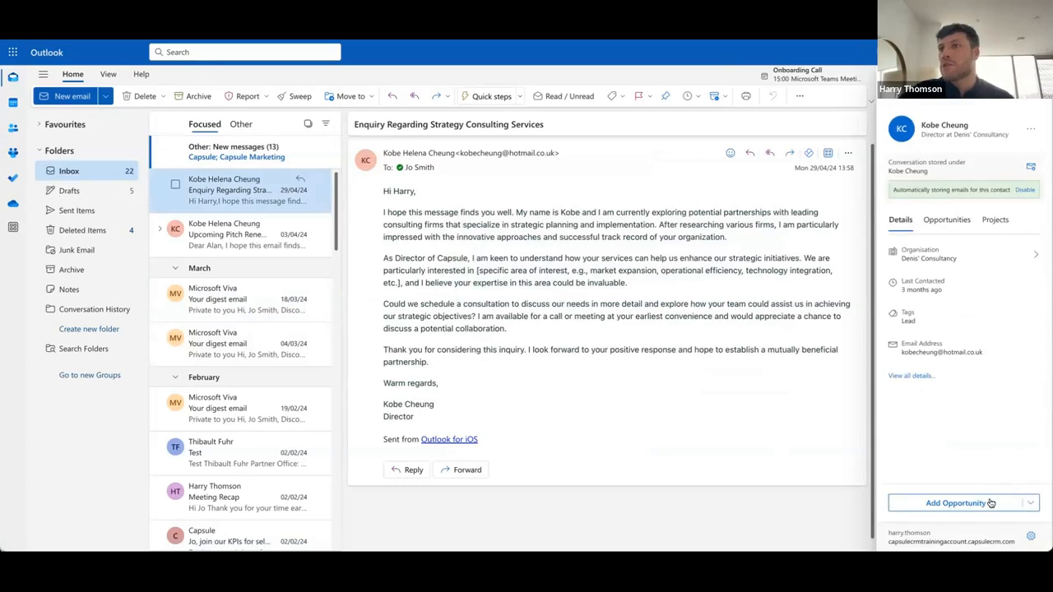
- Review the new opportunity form for the sender, trying New Business Pipeline as its pipeline, and leave without saving
{"action": "left_click", "coordinate": [992, 503]}
{"action": "left_click", "coordinate": [934, 200]}
{"action": "left_click", "coordinate": [947, 263]}
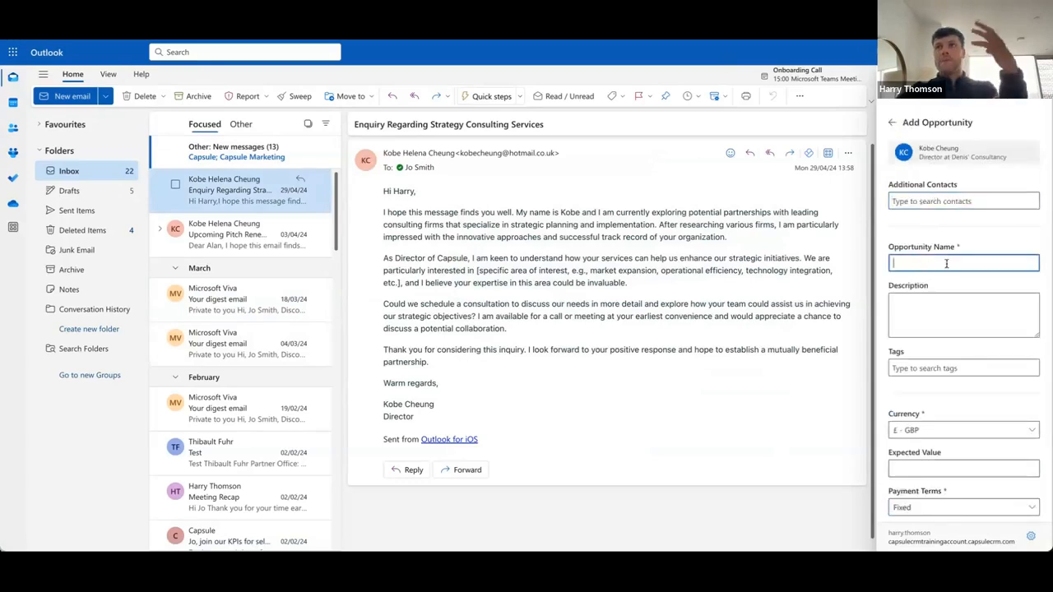
{"action": "scroll", "coordinate": [948, 271], "scroll_direction": "down", "scroll_amount": 5}
{"action": "left_click", "coordinate": [957, 349]}
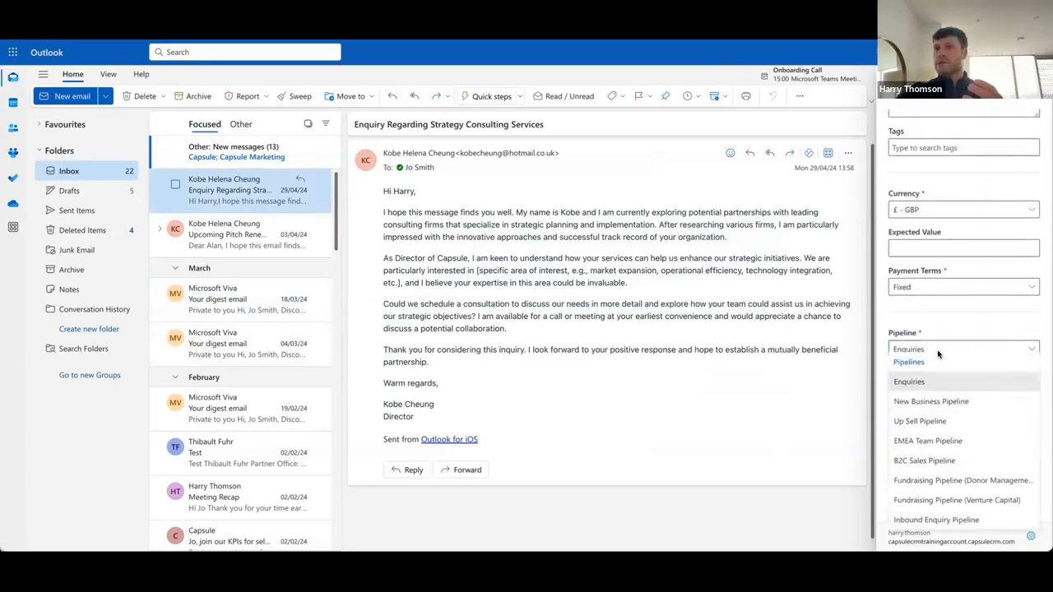
{"action": "left_click", "coordinate": [962, 362]}
{"action": "left_click", "coordinate": [976, 339]}
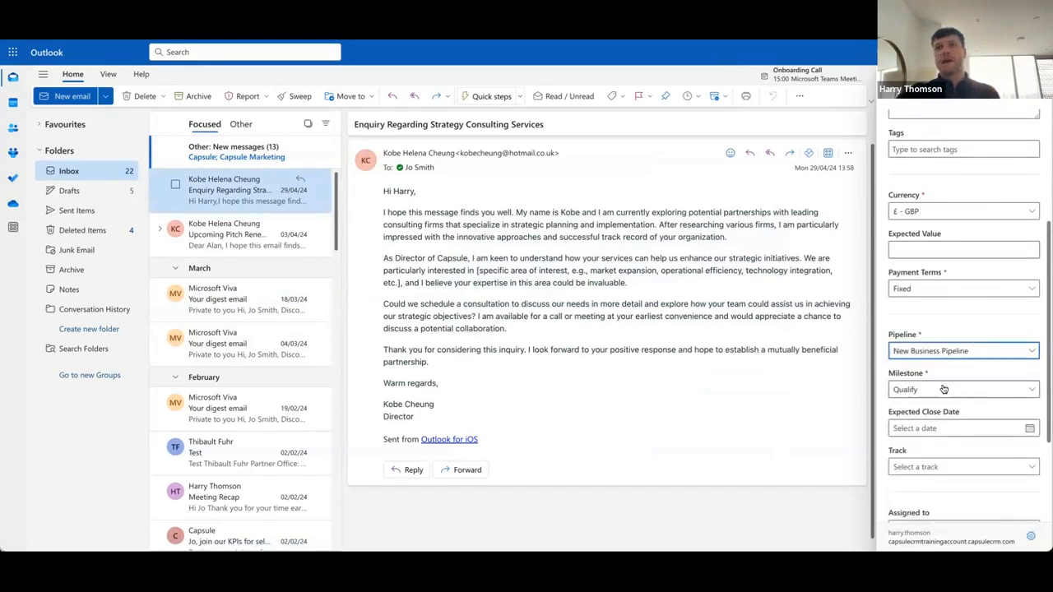
{"action": "scroll", "coordinate": [953, 401], "scroll_direction": "up", "scroll_amount": 1}
{"action": "scroll", "coordinate": [953, 400], "scroll_direction": "up", "scroll_amount": 4}
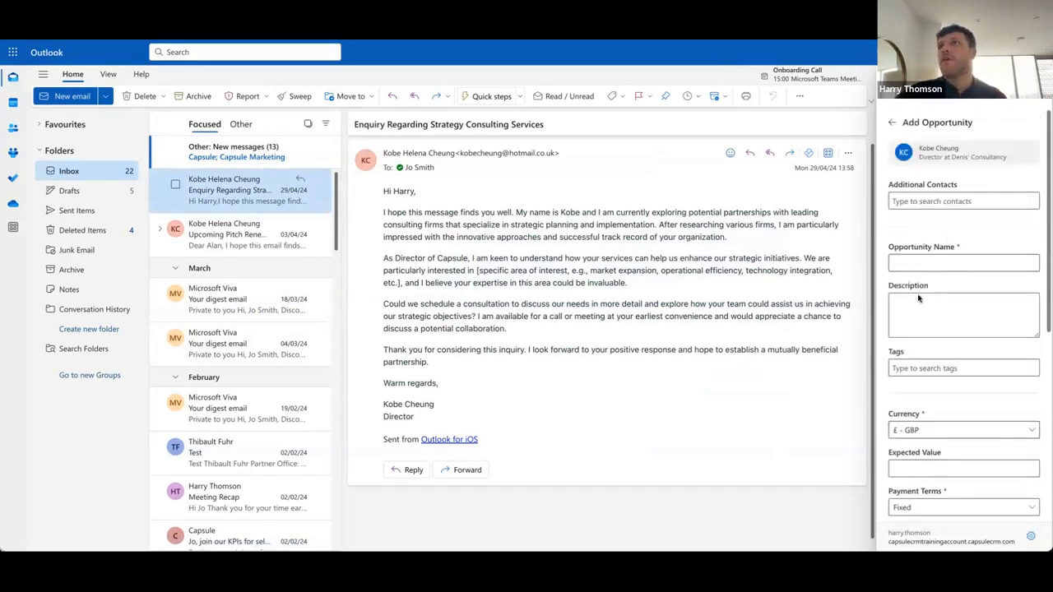
{"action": "scroll", "coordinate": [954, 400], "scroll_direction": "down", "scroll_amount": 5}
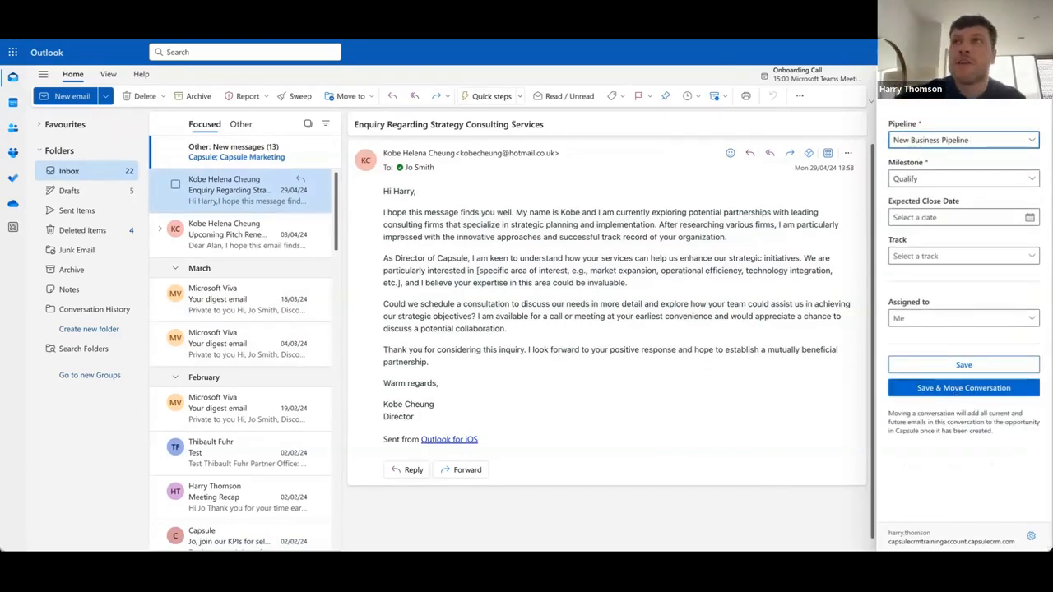
{"action": "scroll", "coordinate": [956, 114], "scroll_direction": "up", "scroll_amount": 5}
{"action": "left_click", "coordinate": [892, 126]}
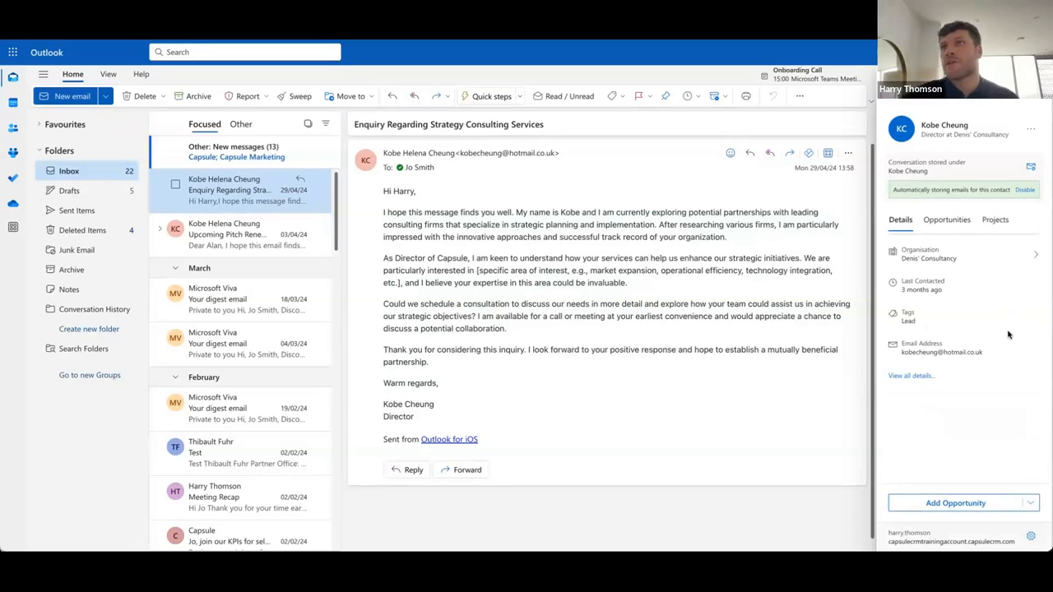
- View the sender's opportunities and projects in the Capsule add-in
{"action": "left_click", "coordinate": [947, 220]}
{"action": "left_click", "coordinate": [994, 220]}
{"action": "left_click", "coordinate": [954, 222]}
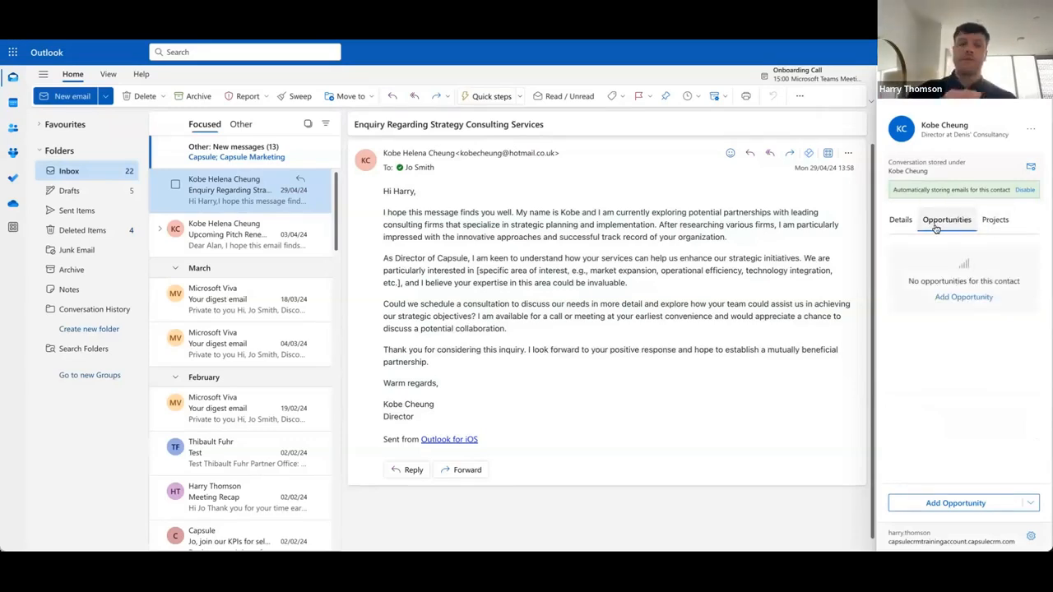